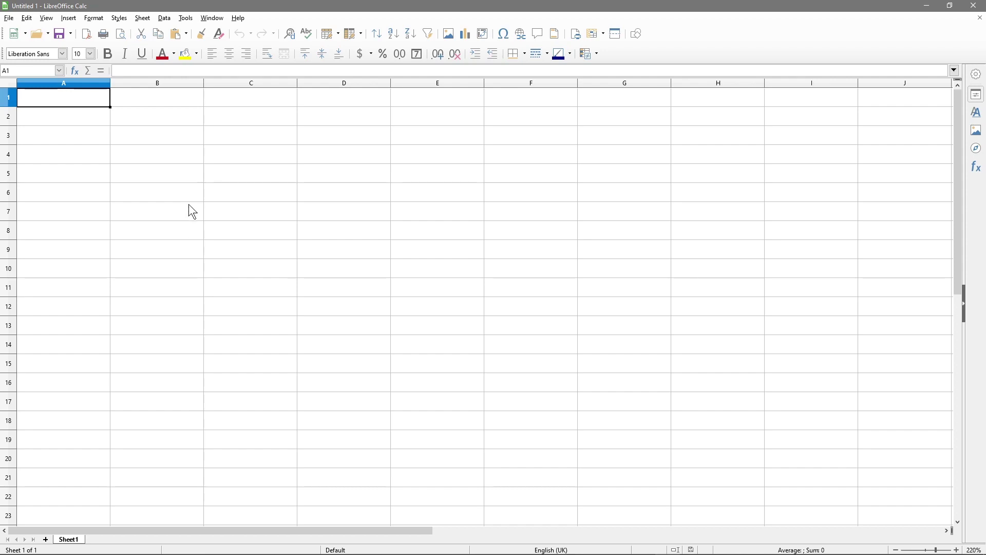
Step: Enter the column headers Date, Cost Type and Cost in cells A1 to C1
scroll(189, 205, down, 1)
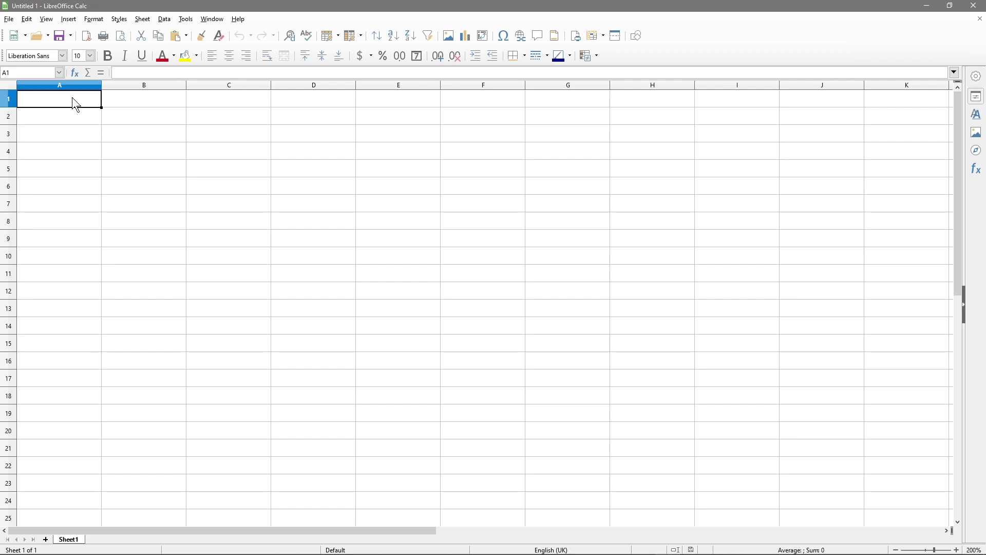
text(Date)
key(Tab)
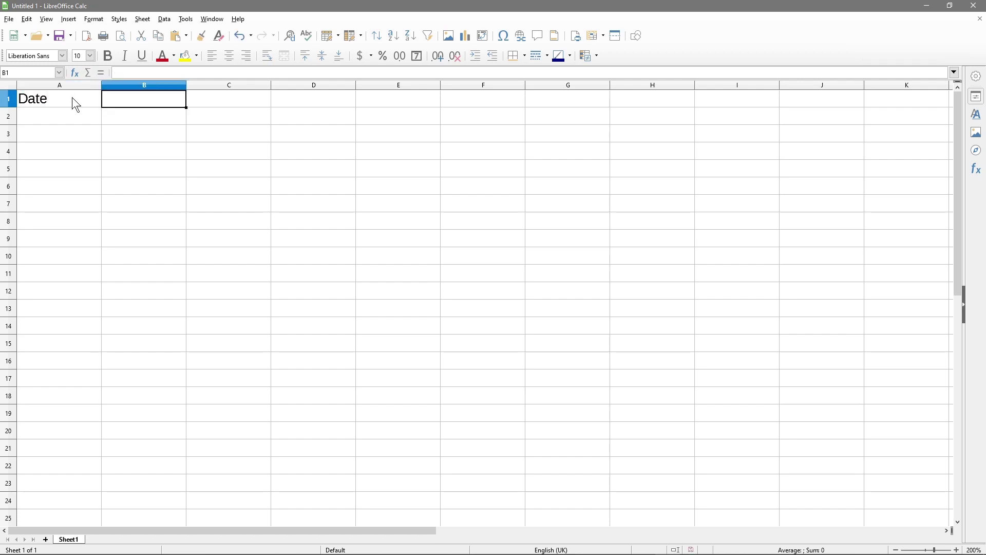
text(Cost )
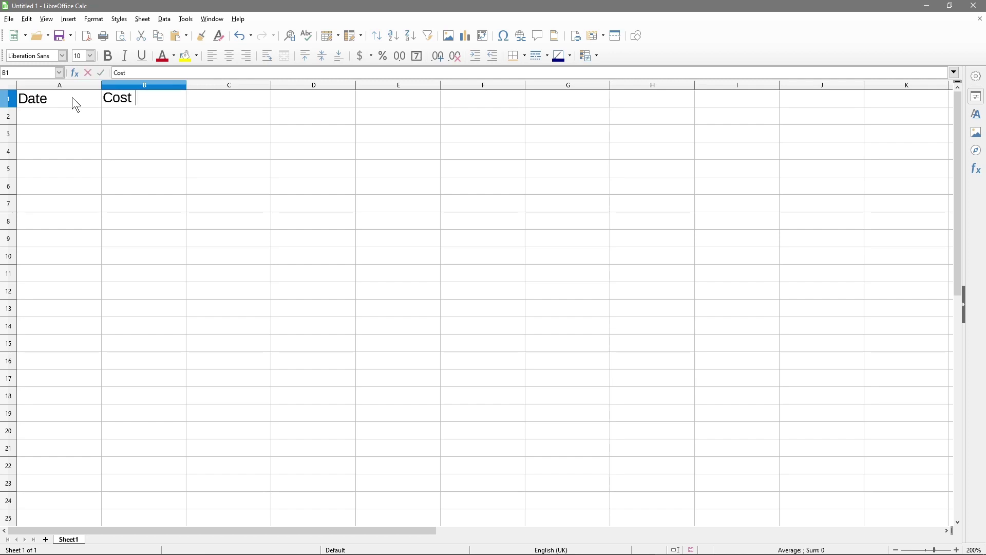
text(Type)
key(Tab)
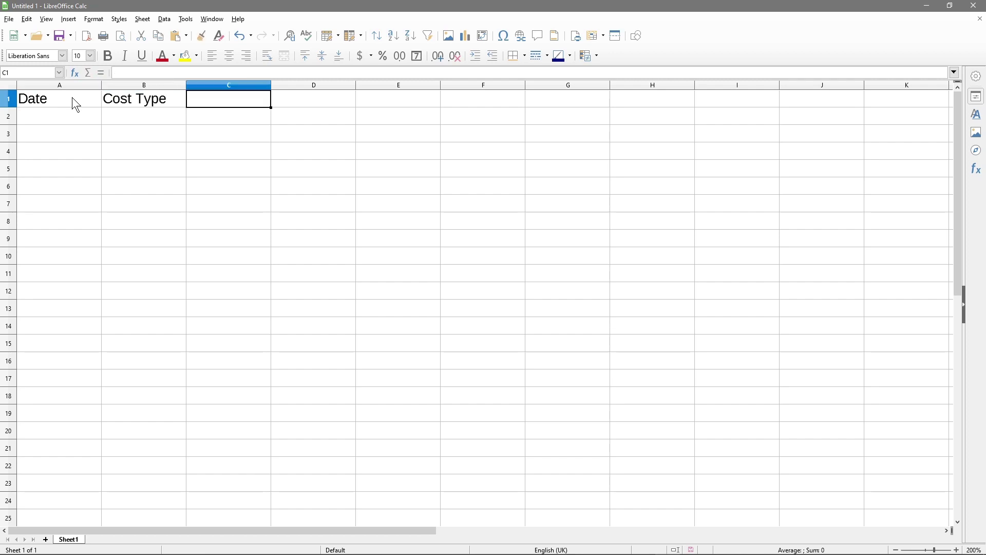
text(Cost)
key(Return)
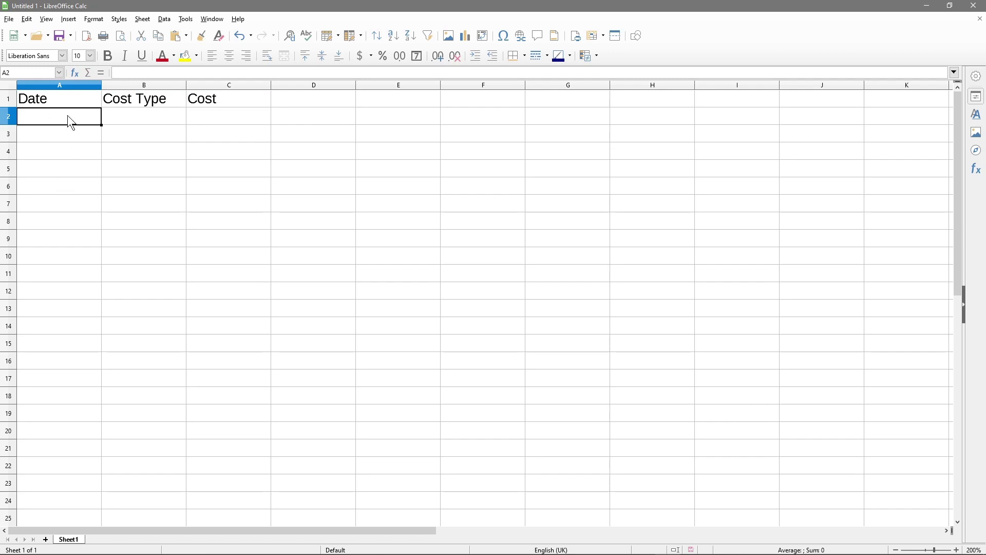
Step: Enter the date 01/10/2018 in cell A2
text(01/)
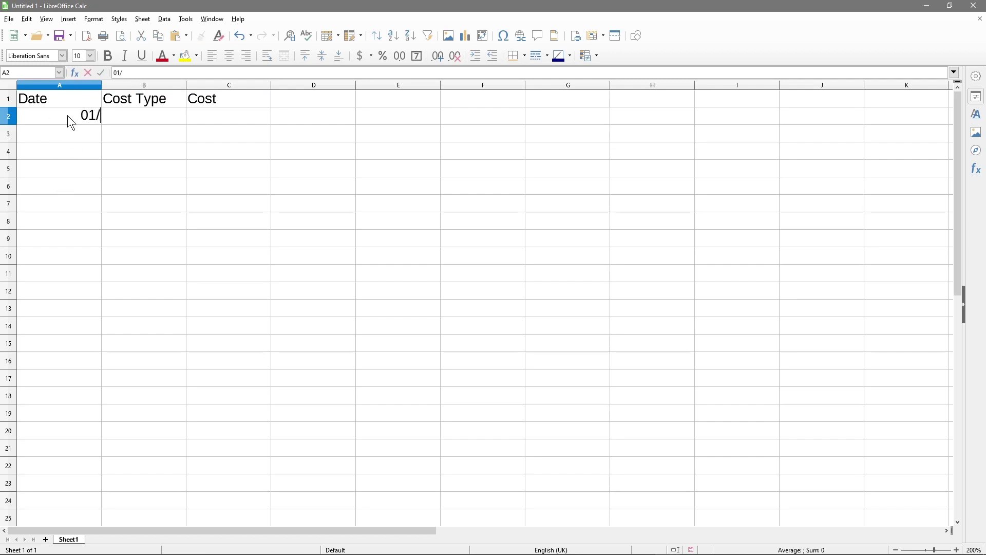
text(01/201)
text(8)
click(67, 115)
key(BackSpace)
key(BackSpace)
text(10)
key(Return)
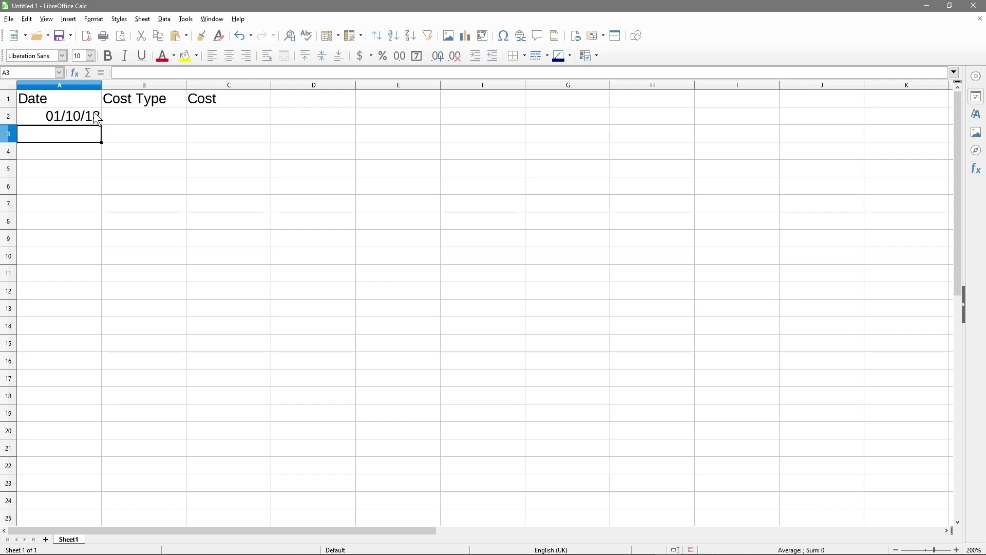
Step: Fill the date series from A2 down to A21 so it ends at 20/10/18
click(100, 123)
drag(101, 125, 118, 408)
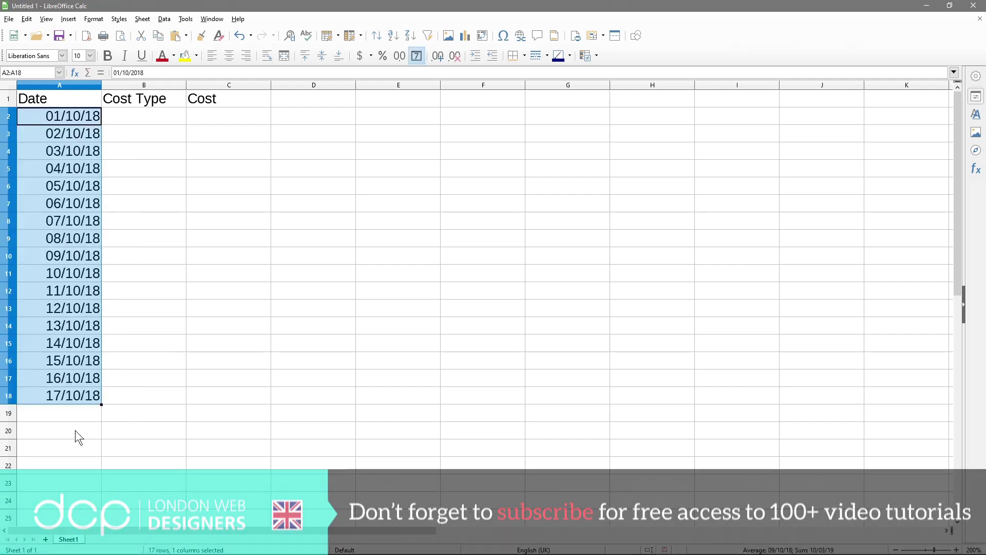
drag(102, 404, 101, 451)
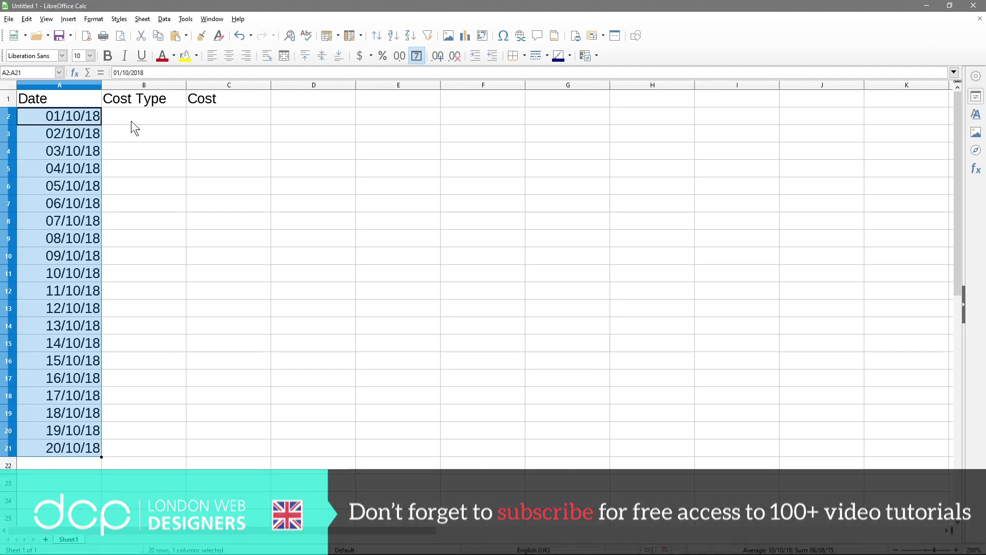
Step: Widen columns B and C to make room for longer entries
click(132, 121)
drag(187, 83, 202, 83)
drag(285, 84, 296, 84)
drag(200, 80, 222, 82)
Step: Change the header in B1 to Cost Description
double_click(165, 99)
key(ctrl+shift+Left)
text(Des)
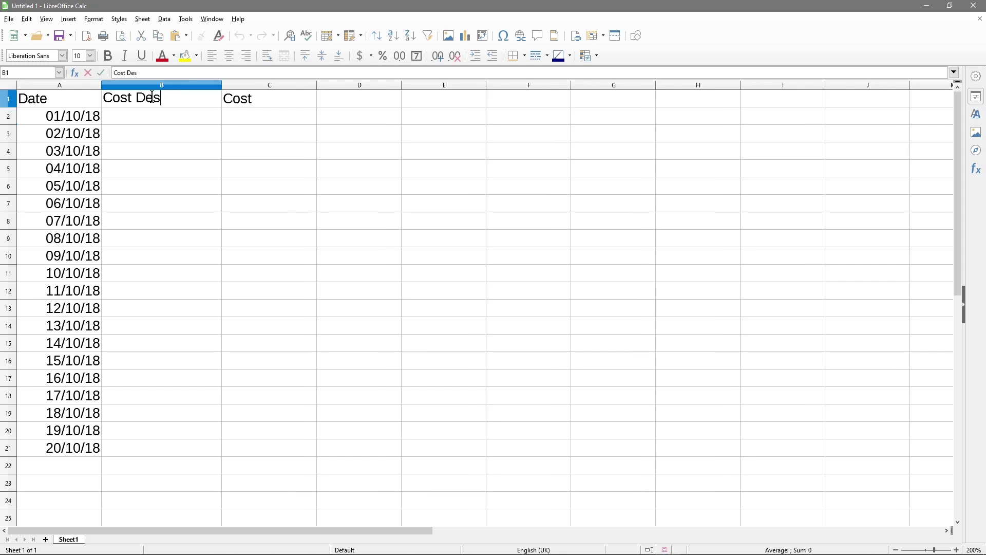
text(cription)
key(Return)
Step: List Wages, Travel Cost, Internet Cost and Phone Bill in cells B2 to B5 under the Cost Description header
text(Wages)
key(Return)
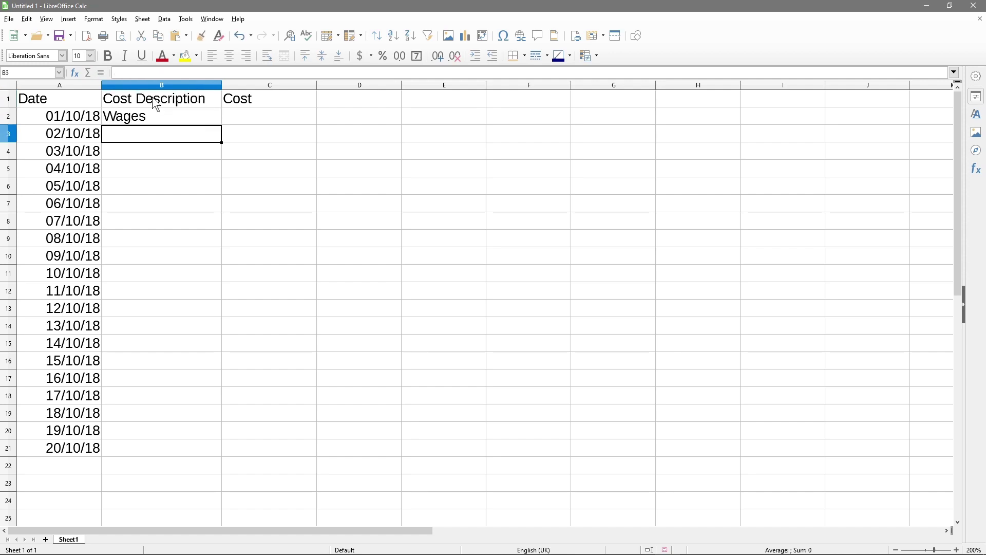
text(Travel )
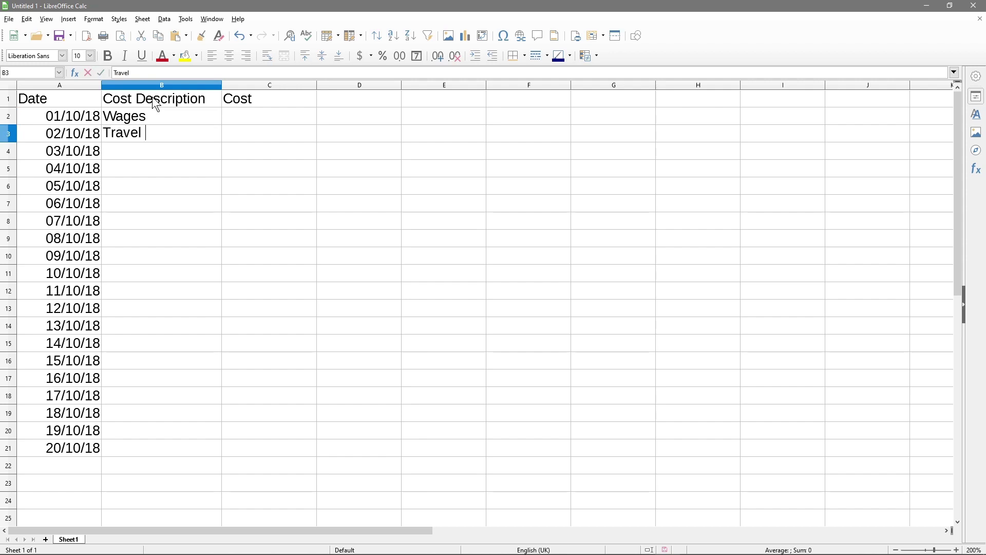
text(Cost)
key(Return)
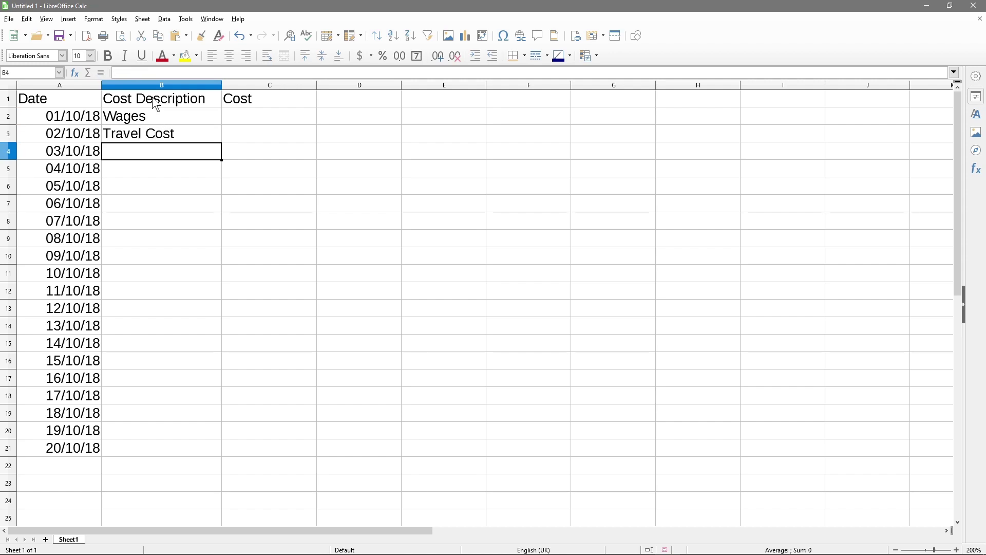
text(Internet Cost)
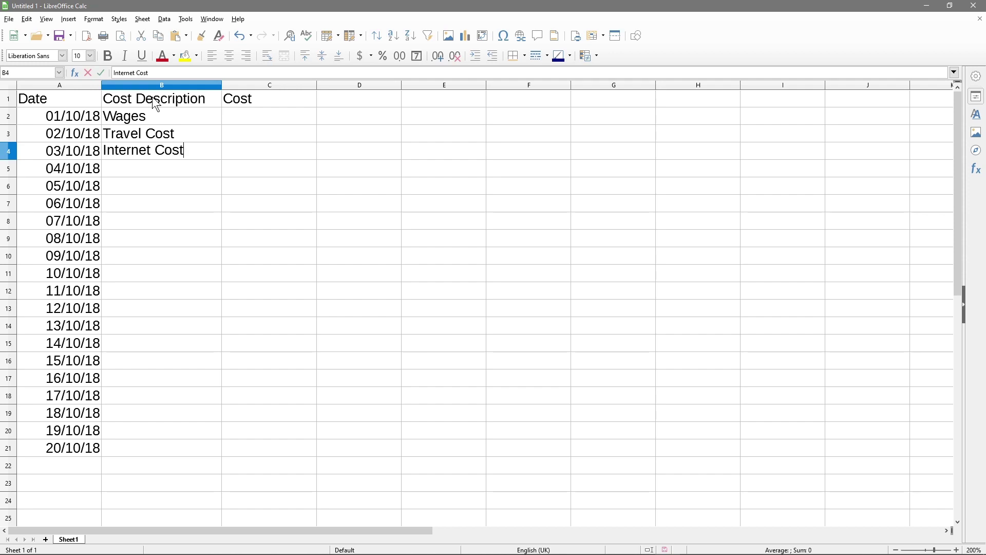
key(Return)
text(Phone)
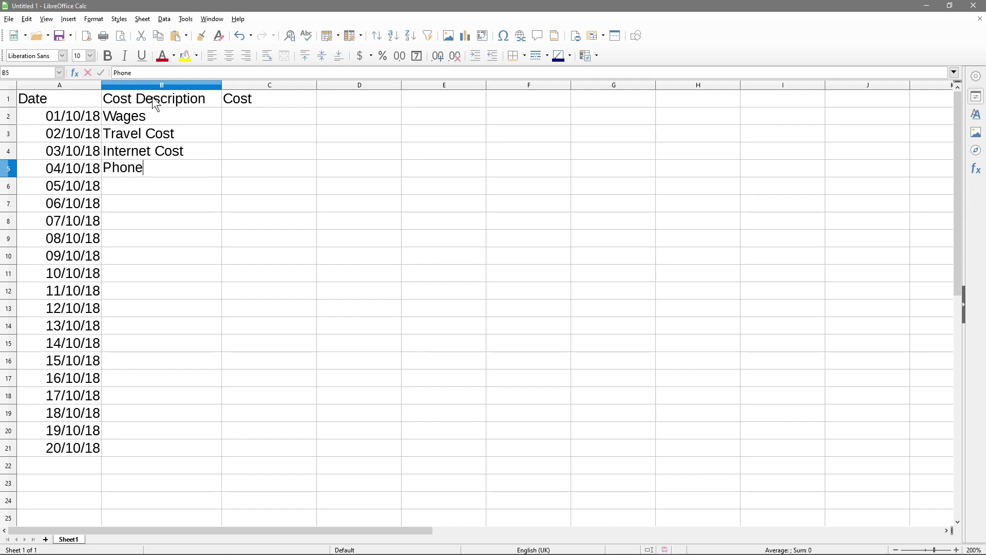
text( Bill)
key(Return)
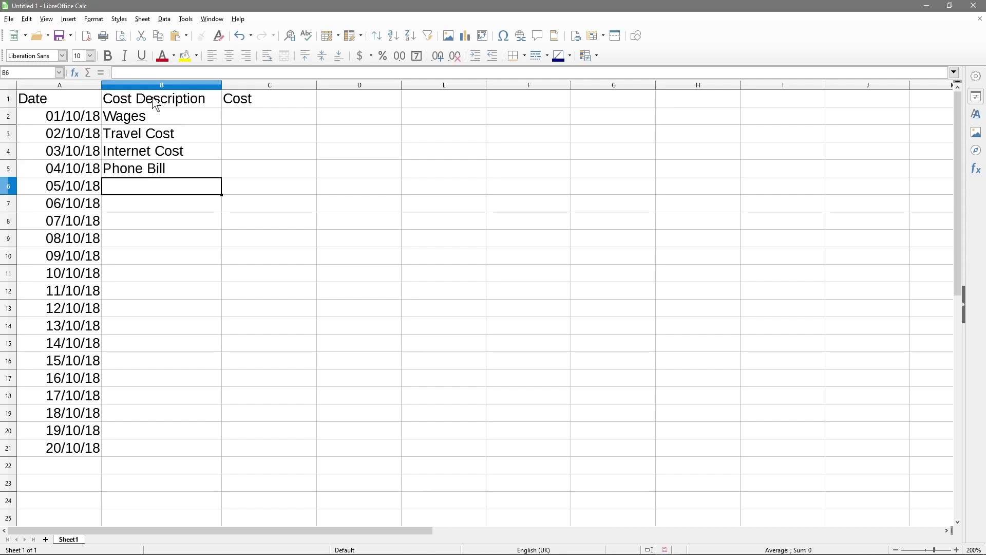
Step: Change the entry in B5 to Phone Cost and add Office Rent in B6
key(Up)
key(F2)
key(ctrl+shift+Left)
text(Cost)
key(Return)
text(Office )
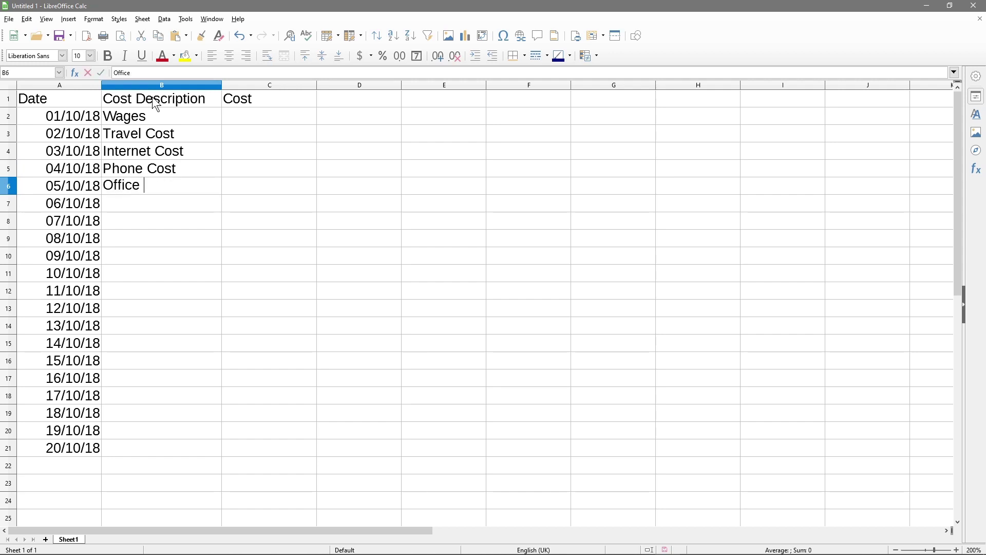
text(Rent)
key(Return)
drag(141, 111, 128, 175)
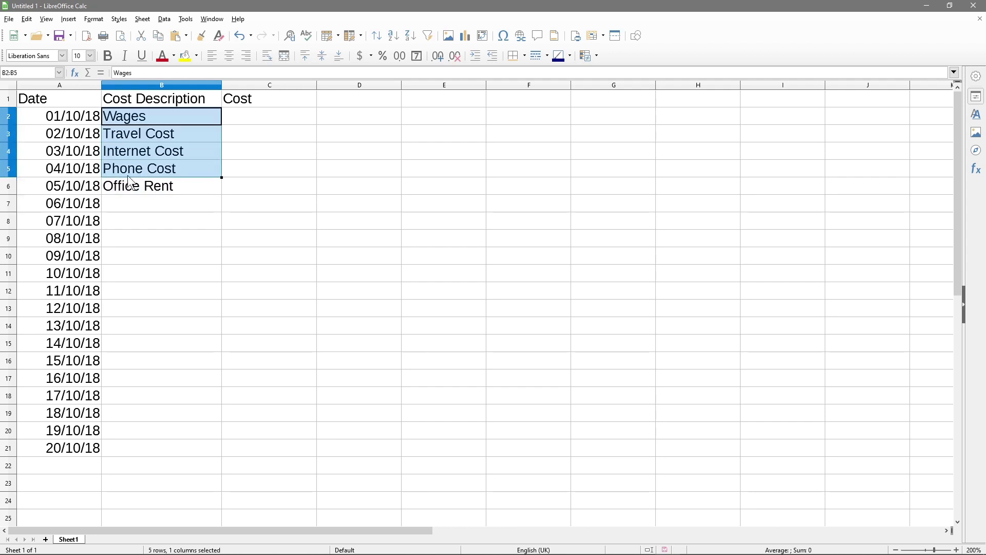
click(156, 183)
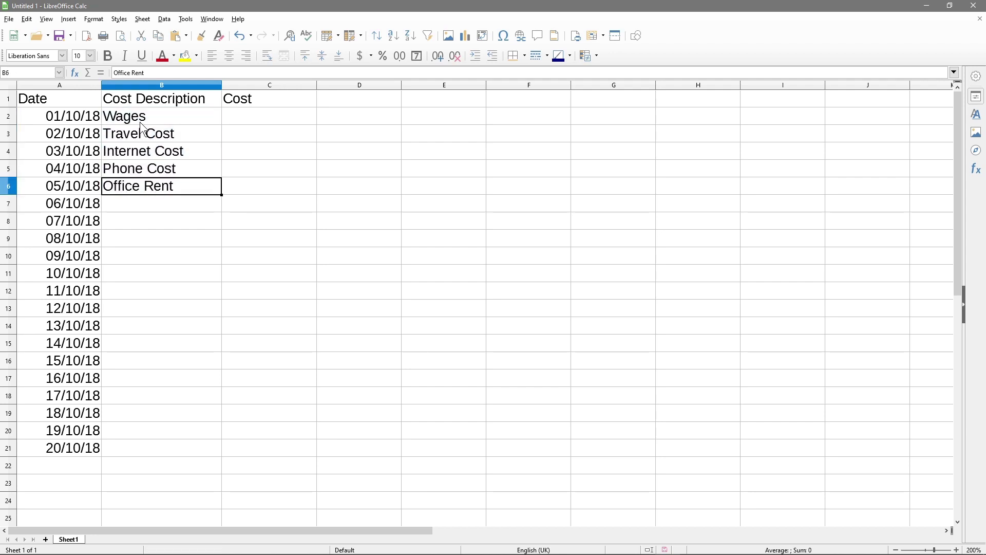
drag(139, 122, 157, 187)
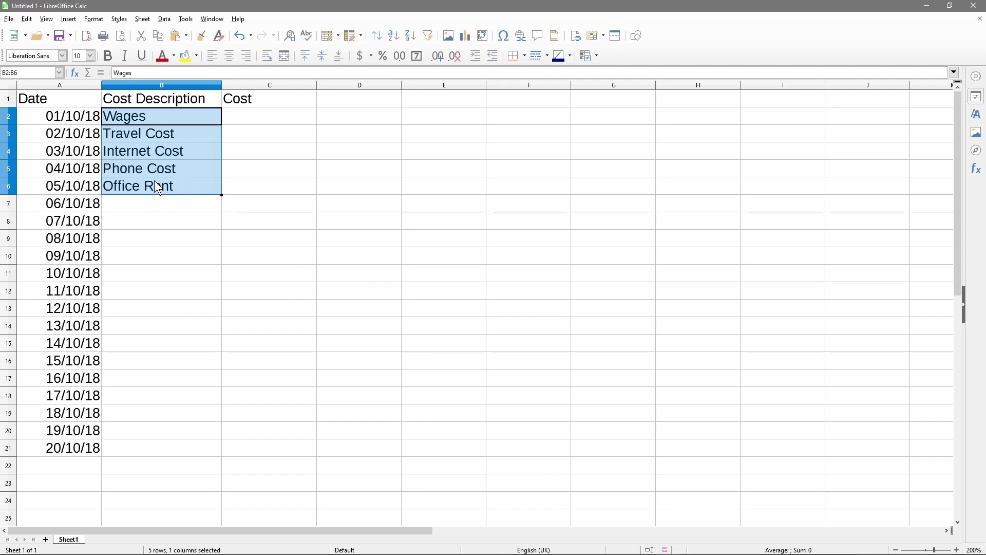
click(246, 118)
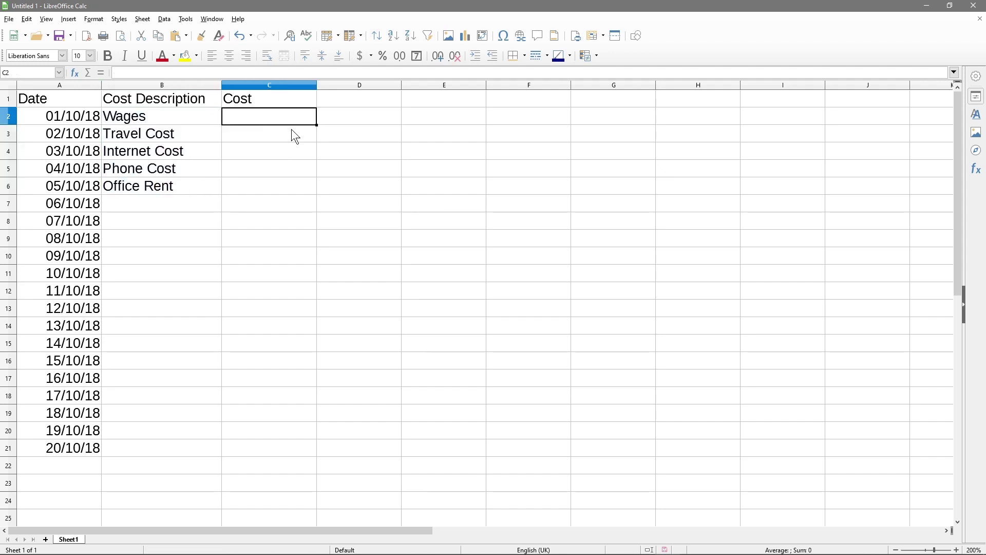
Step: Format the whole Cost column C as GBP £ English (UK) currency with two decimal places
click(274, 84)
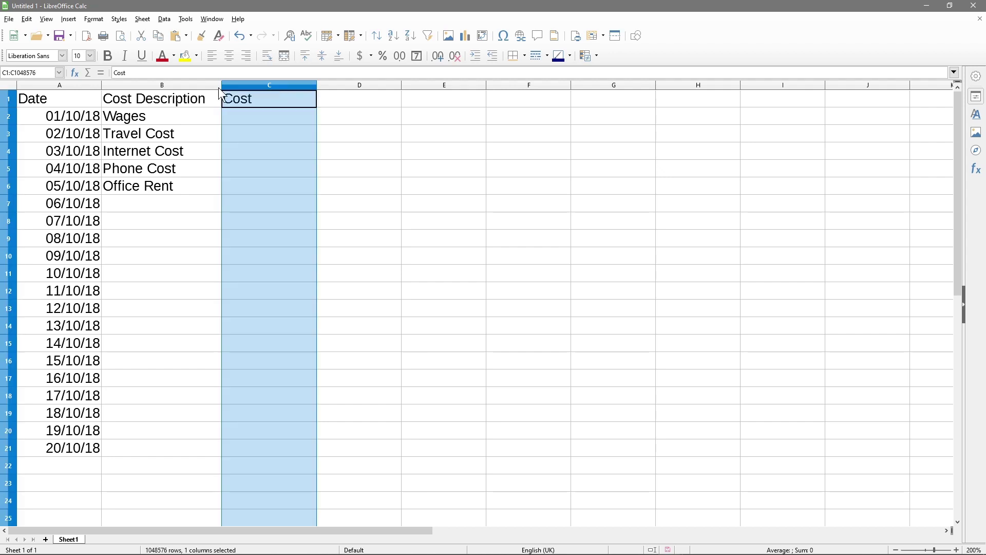
right_click(278, 85)
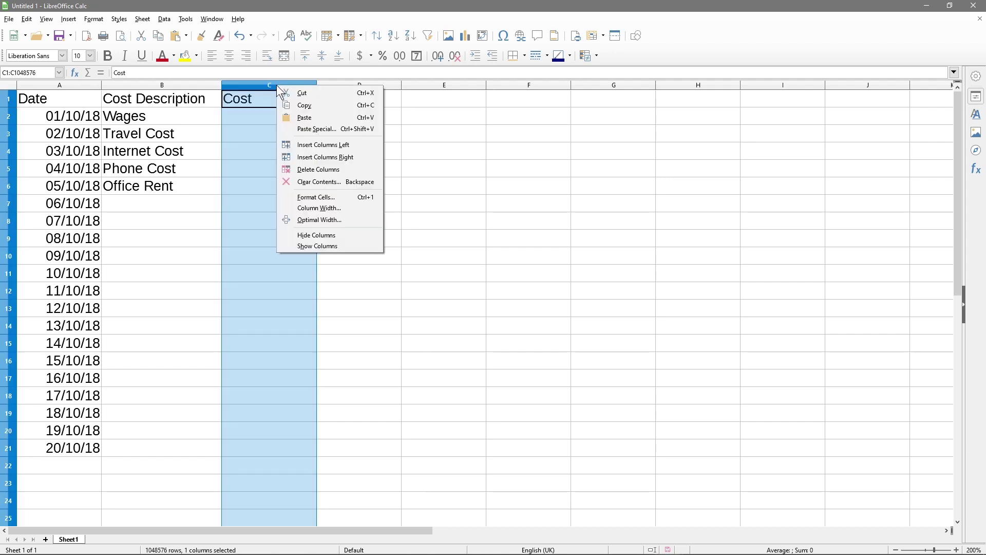
click(297, 198)
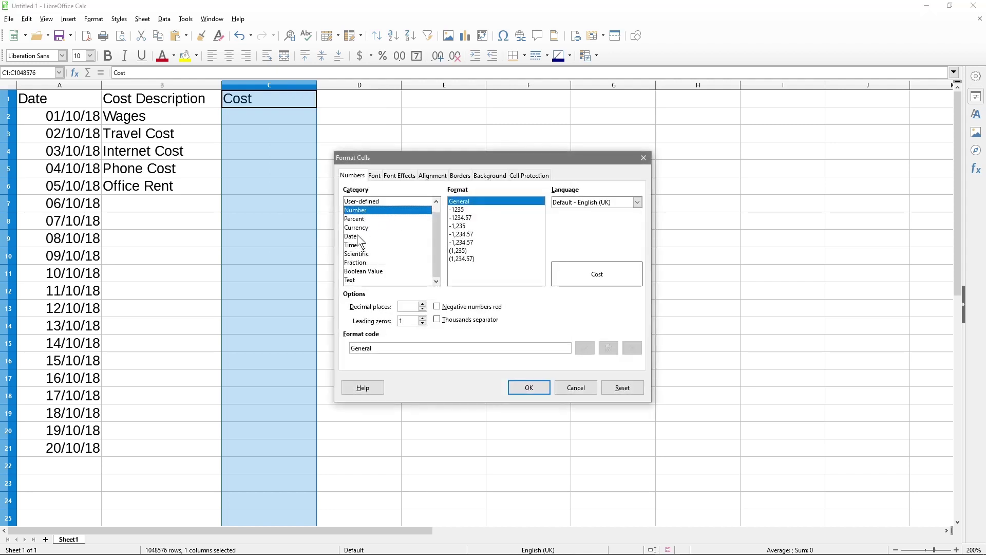
click(359, 229)
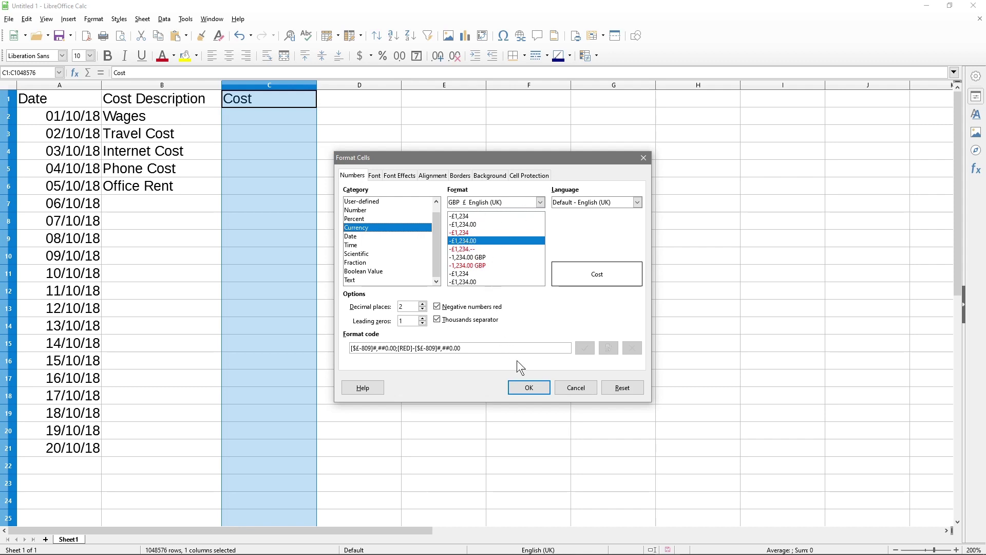
click(529, 389)
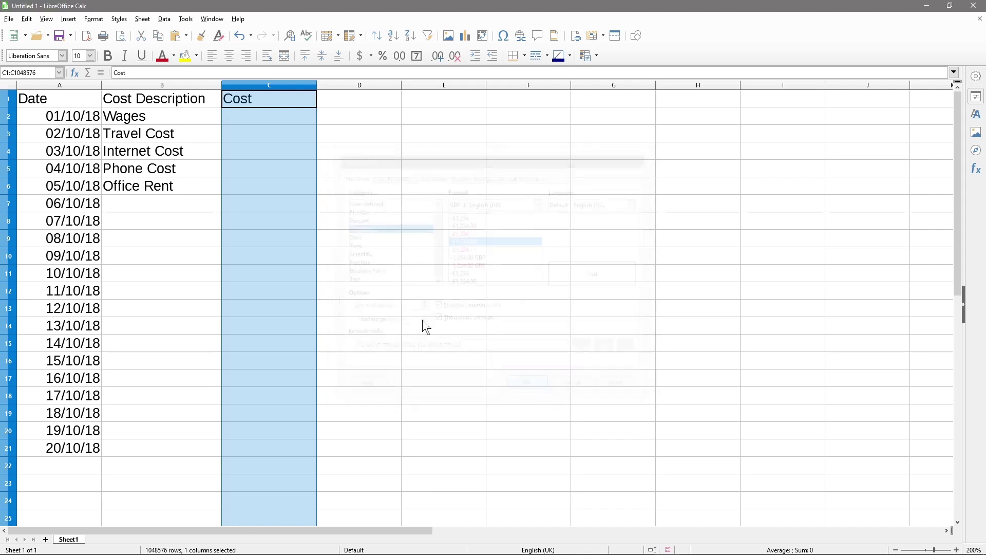
Step: Enter 2,000 as the Wages cost in cell C2
click(256, 118)
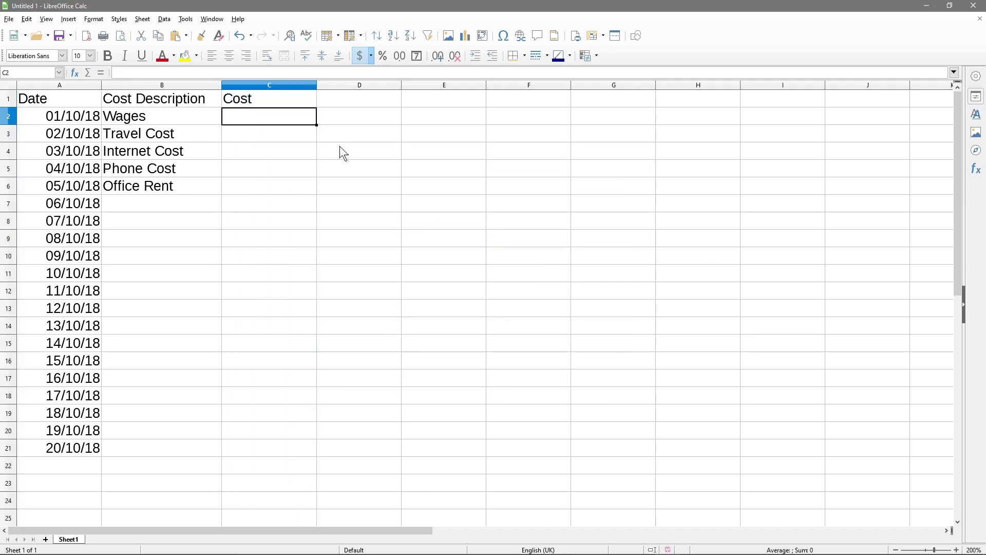
text(2,00)
text(000)
key(Return)
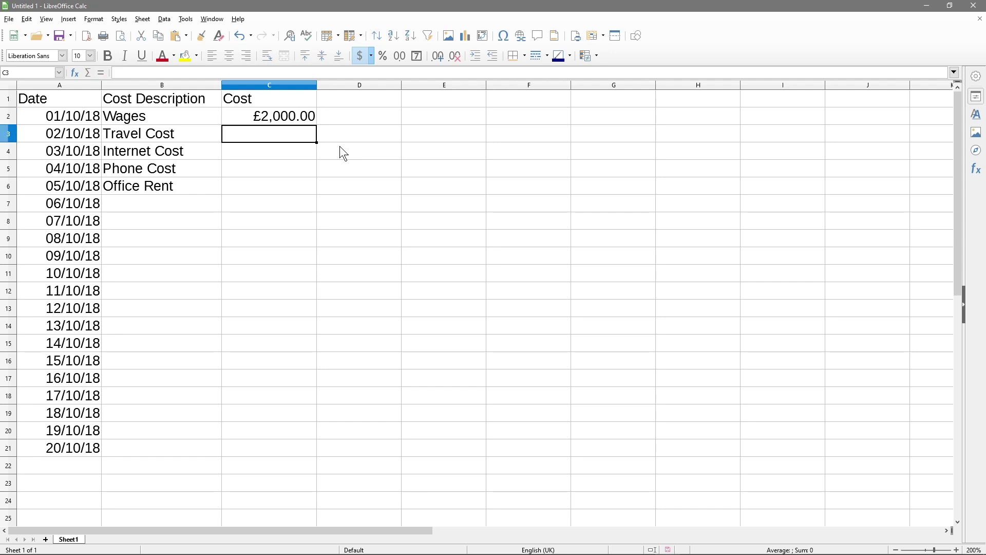
Step: Clear all the dates in A2:A21 and change the header in A1 to Month
click(92, 122)
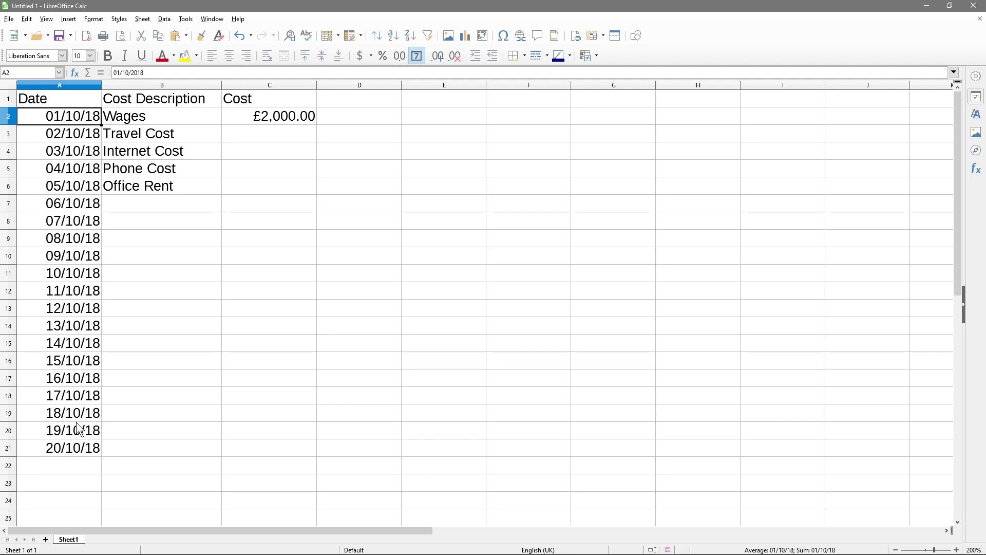
drag(75, 123, 95, 447)
key(Delete)
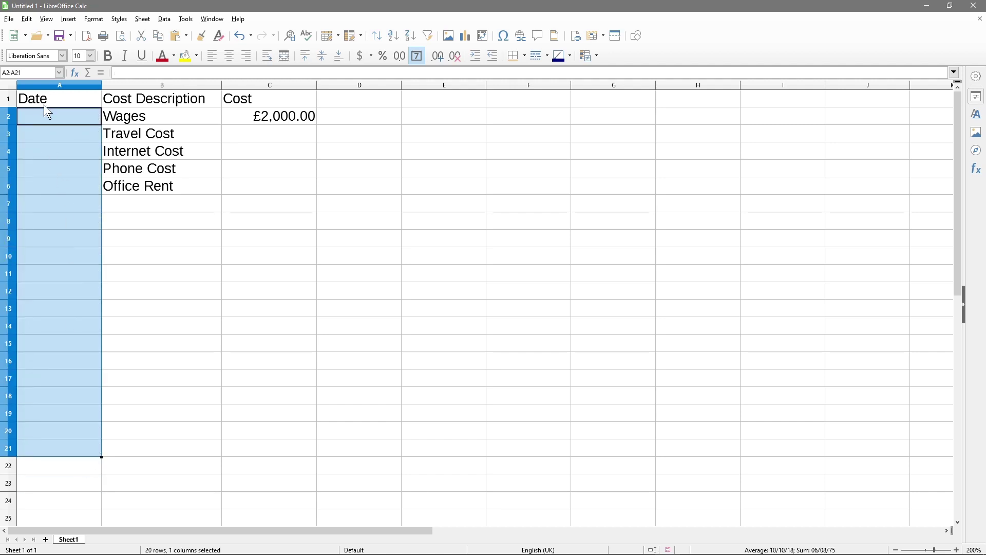
click(62, 104)
text(Month)
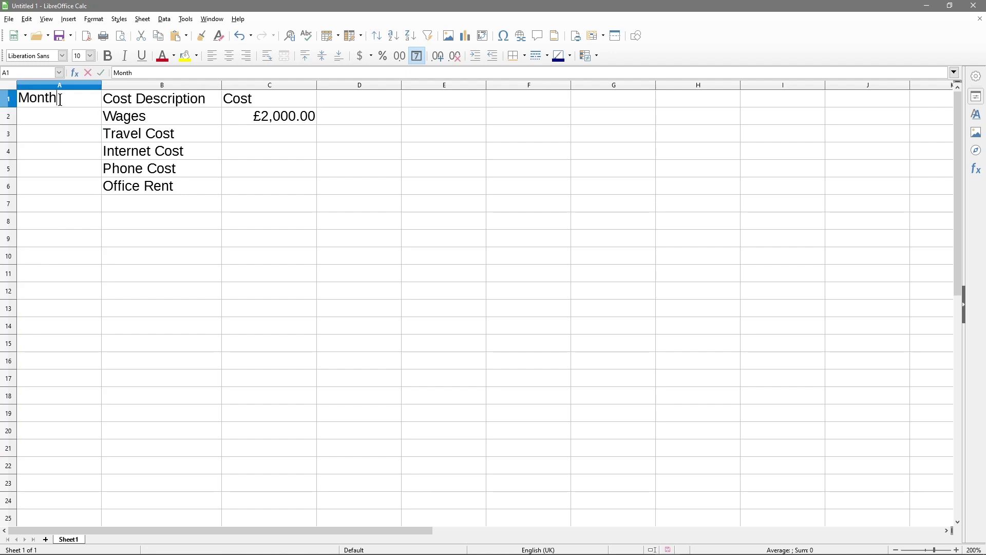
key(Return)
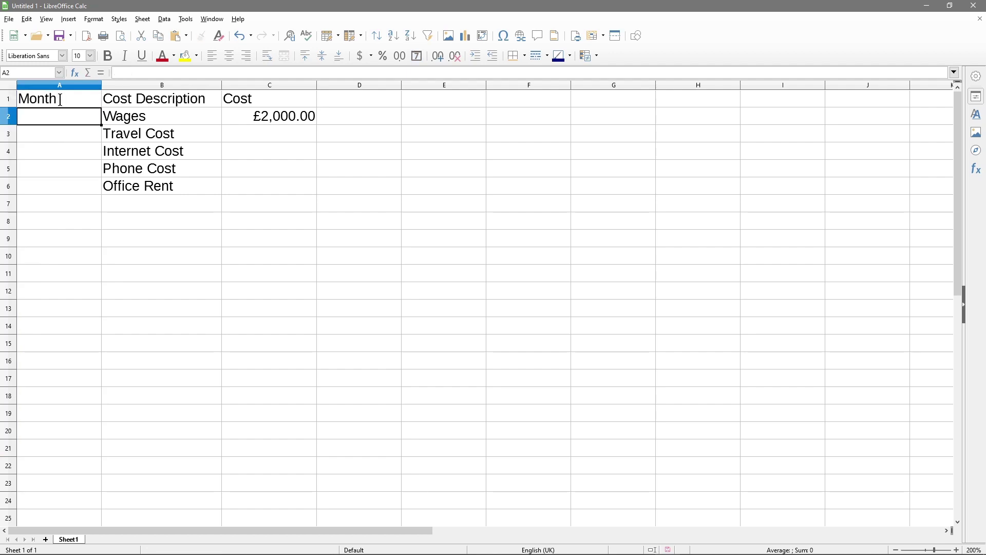
Step: Enter January in A2 and fill the month series down to December in A13
text(J)
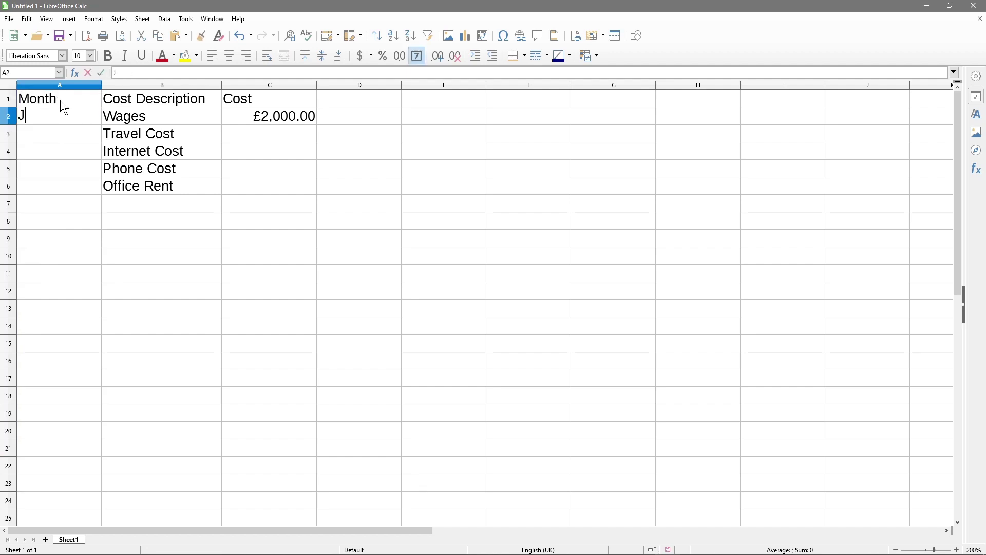
text(an uary)
key(Return)
click(88, 118)
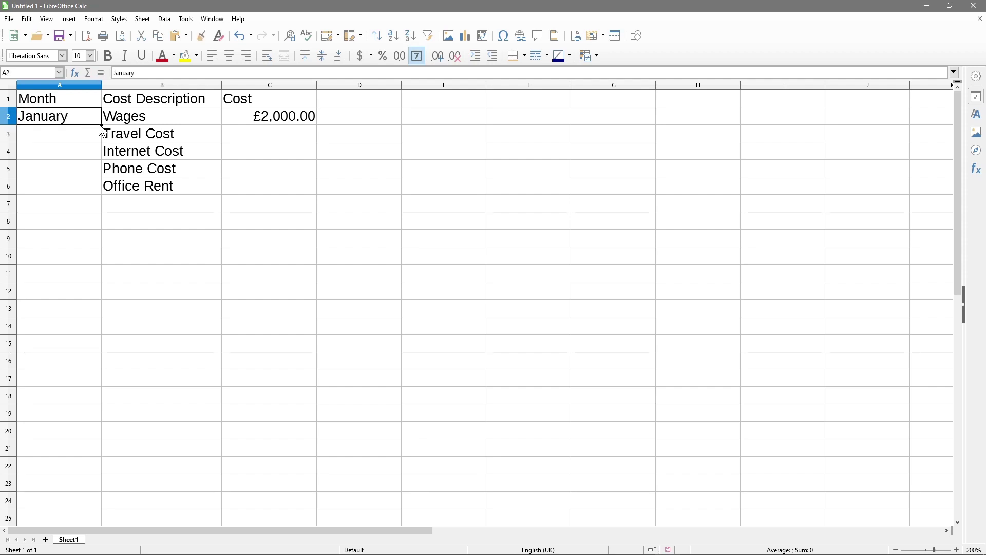
drag(101, 126, 97, 315)
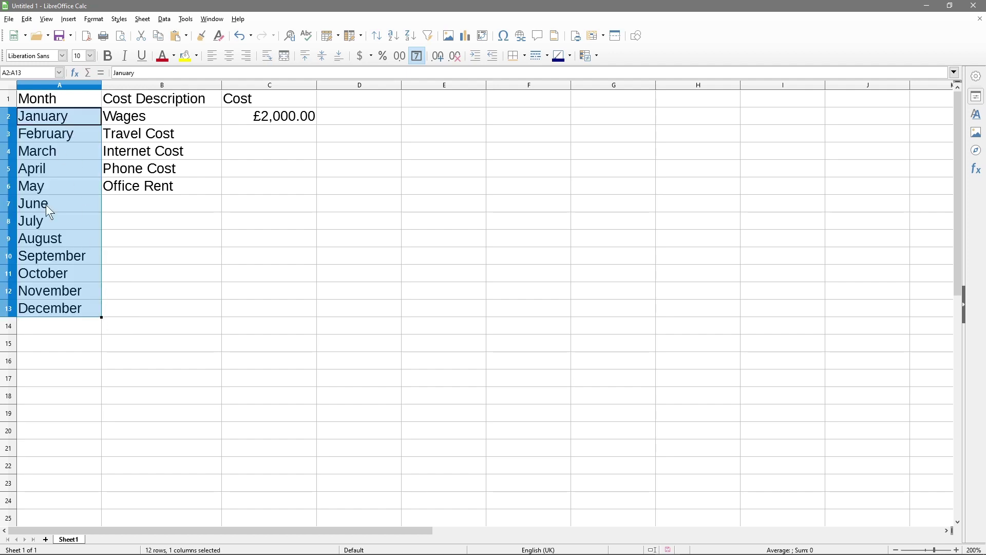
Step: Make the whole header row 1 bold
click(8, 99)
click(108, 56)
click(110, 132)
click(154, 115)
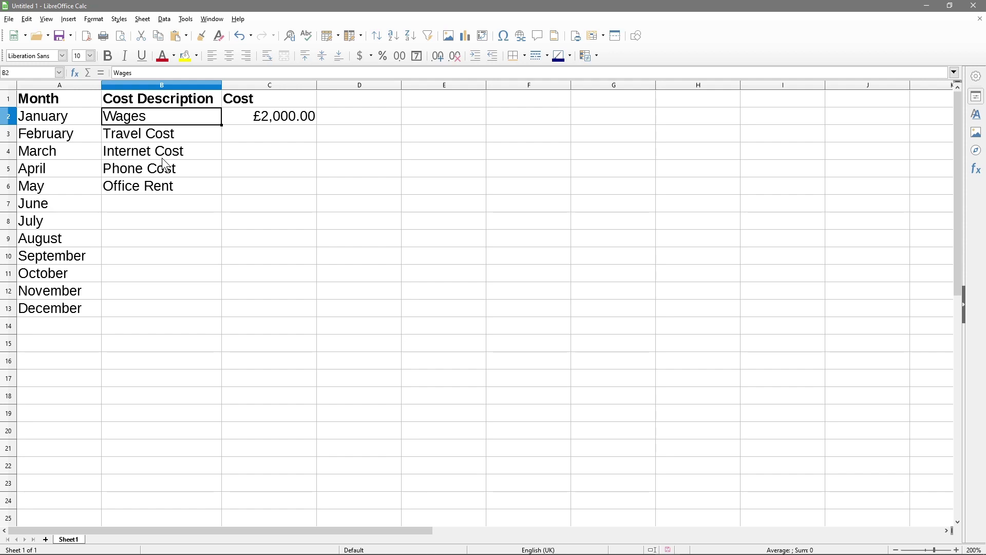
Step: Clear the Cost Description and Cost headers from B1:C1
drag(178, 103, 260, 105)
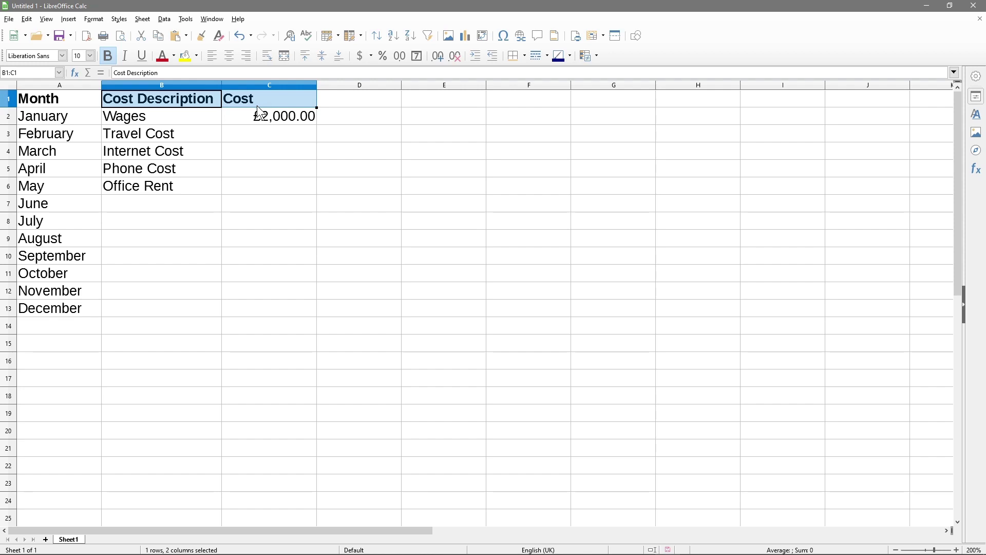
key(Delete)
click(229, 120)
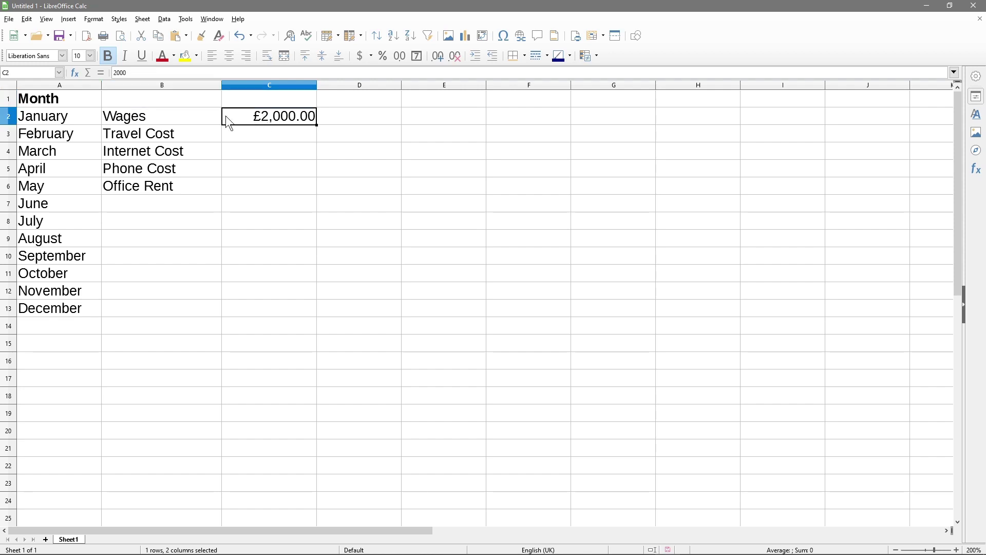
Step: Copy Wages from B2 into B1 as a column header and clear the original cell
click(136, 123)
key(ctrl+c)
click(135, 101)
key(ctrl+v)
click(141, 125)
key(Delete)
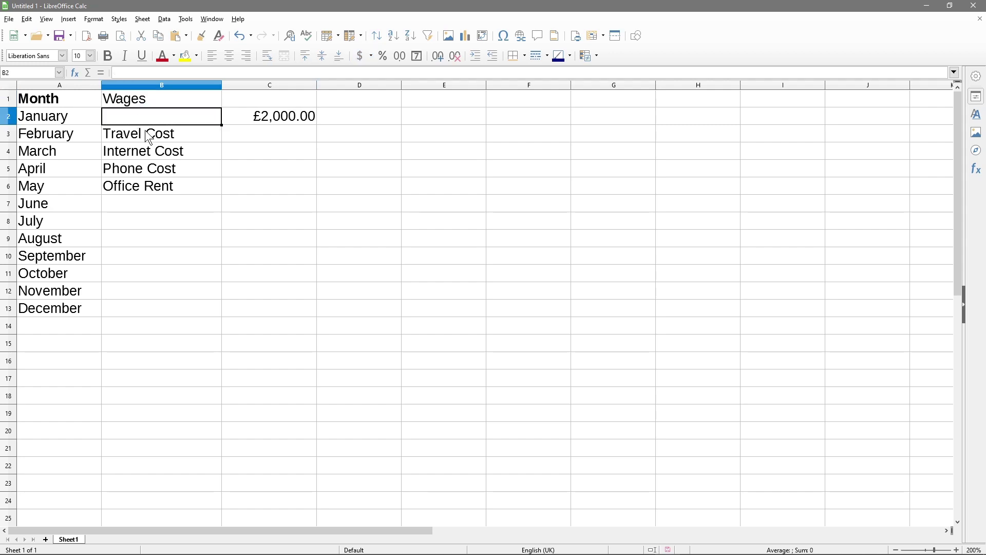
Step: Move Travel Cost from B3 to C1 and Internet Cost from B4 to D1
click(147, 135)
key(ctrl+x)
click(229, 101)
key(ctrl+v)
click(160, 151)
key(ctrl+x)
click(344, 102)
key(ctrl+v)
Step: Move Phone Cost from B5 to E1 and Office Rent from B6 to F1
click(181, 170)
key(ctrl+x)
click(418, 102)
key(ctrl+v)
click(152, 188)
key(ctrl+x)
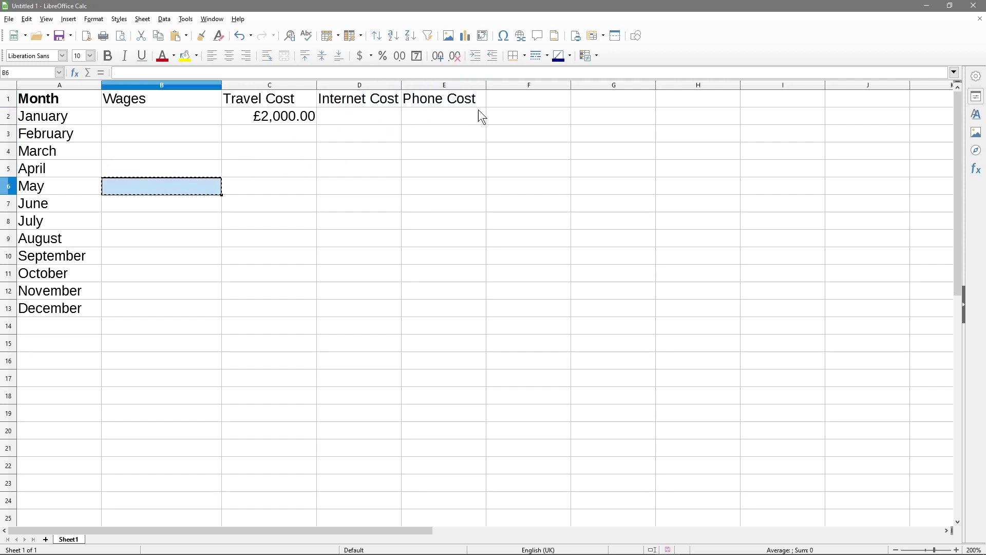
click(501, 101)
key(ctrl+v)
Step: Clear the leftover amount in C2 and narrow the Wages column B
drag(296, 122, 327, 118)
key(Delete)
click(267, 152)
drag(221, 85, 177, 84)
Step: Apply bold to all of row 1 so the moved cost headers match the Month header
click(9, 97)
key(ctrl+b)
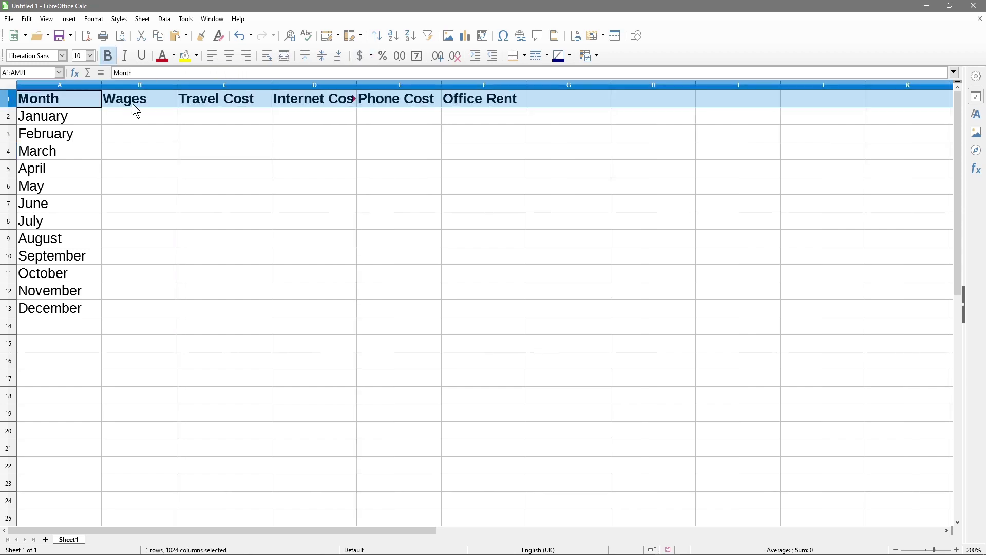
click(135, 104)
Step: Widen column D just enough to fit the full Internet Cost header
drag(358, 81, 392, 84)
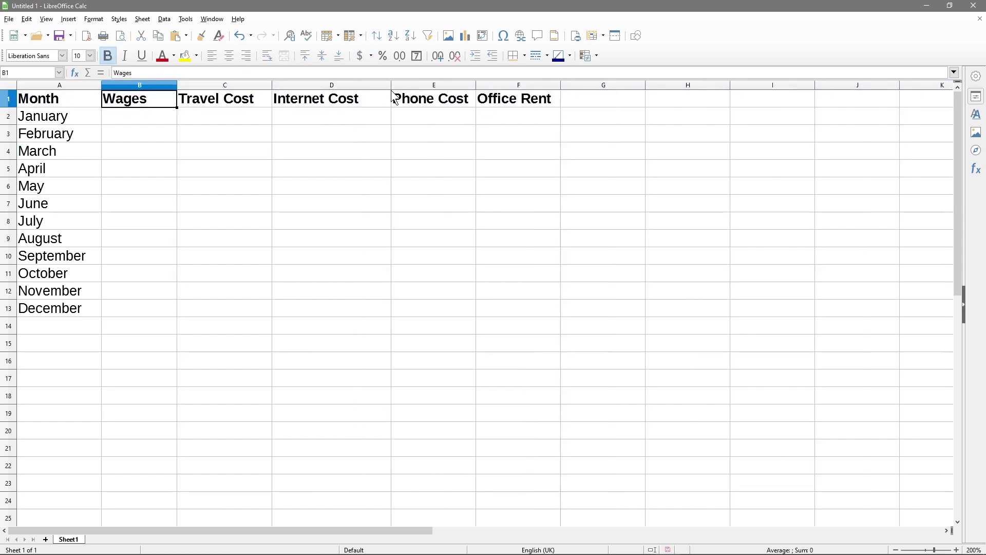
click(221, 100)
click(346, 100)
click(437, 101)
click(486, 103)
drag(77, 116, 65, 311)
click(219, 201)
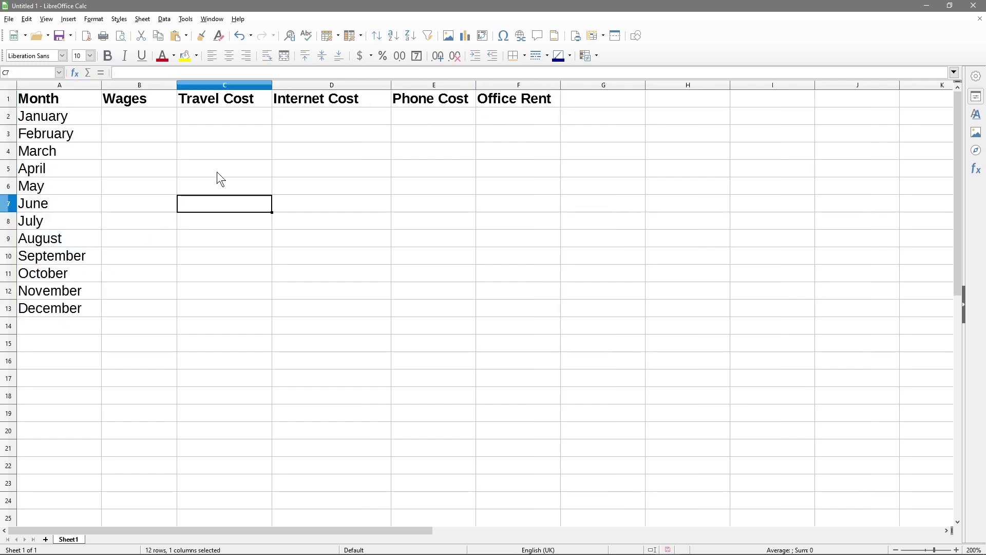
drag(391, 86, 378, 86)
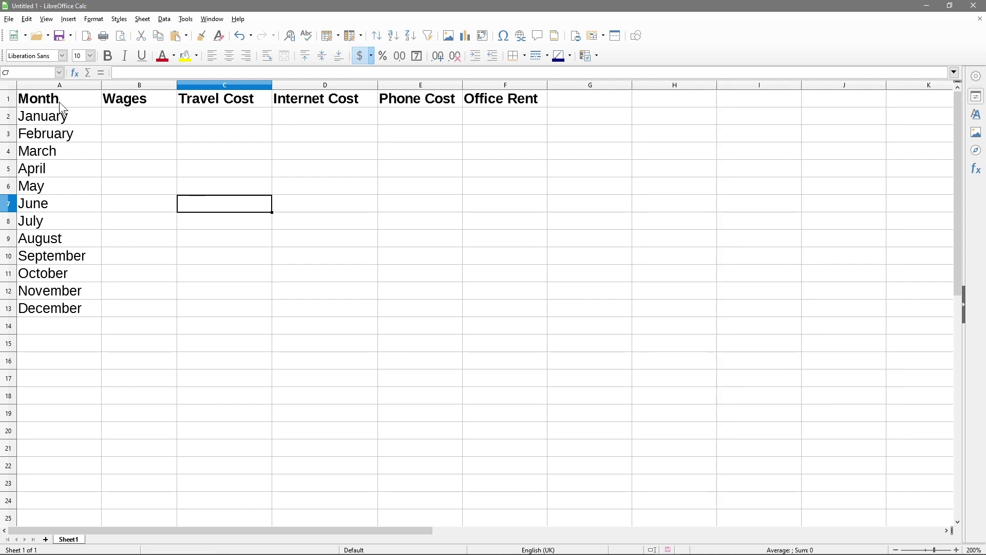
Step: Format columns B through F as GBP £ English (UK) currency with two decimal places
click(139, 86)
drag(174, 97, 502, 93)
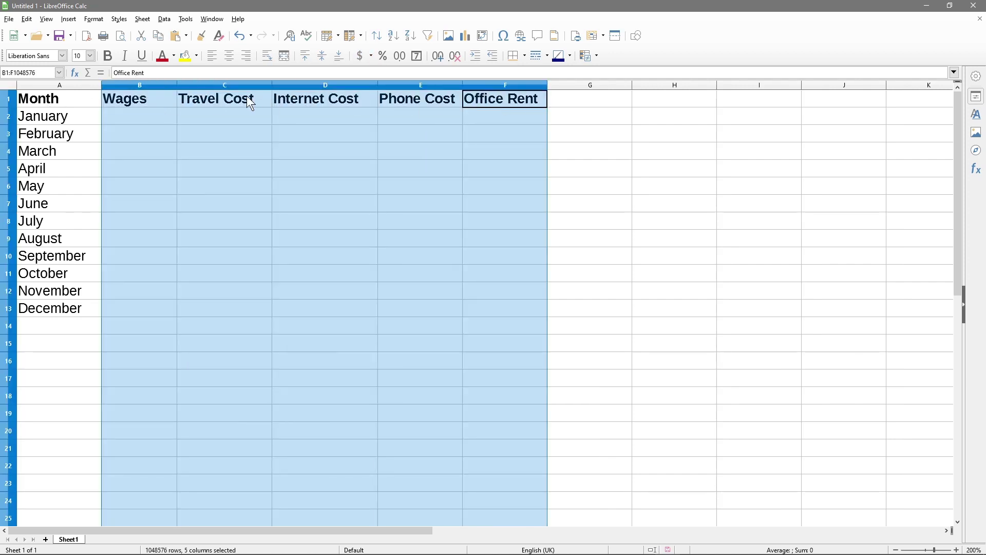
right_click(147, 82)
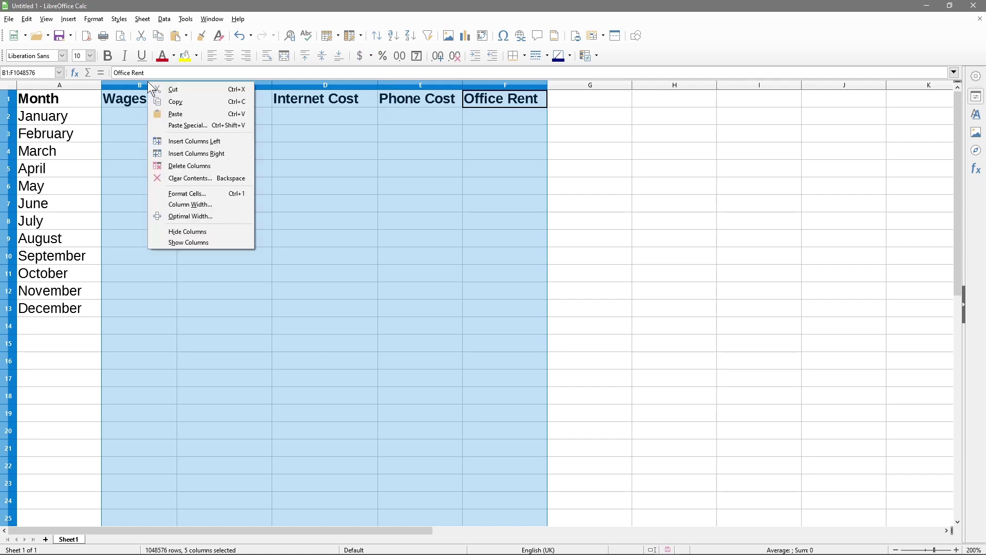
click(179, 195)
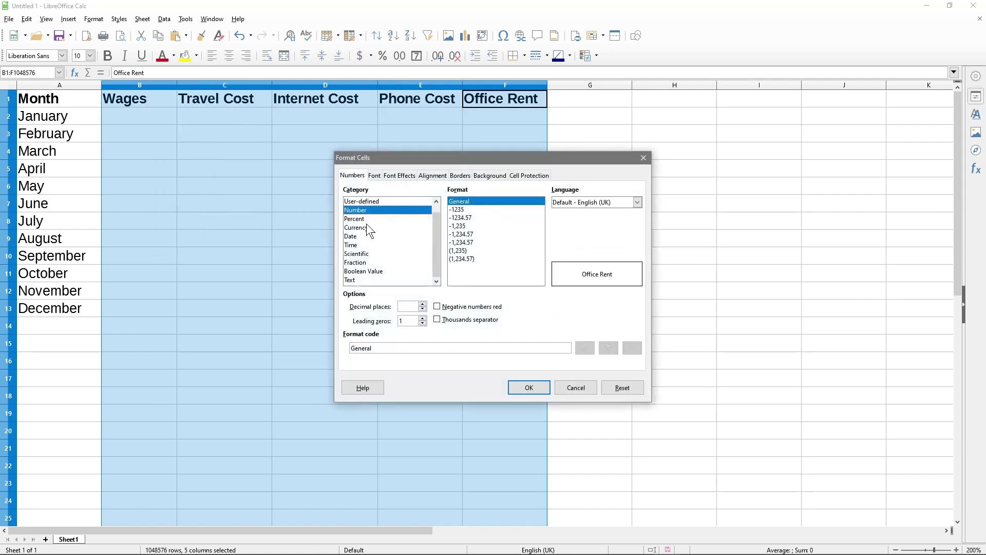
click(366, 227)
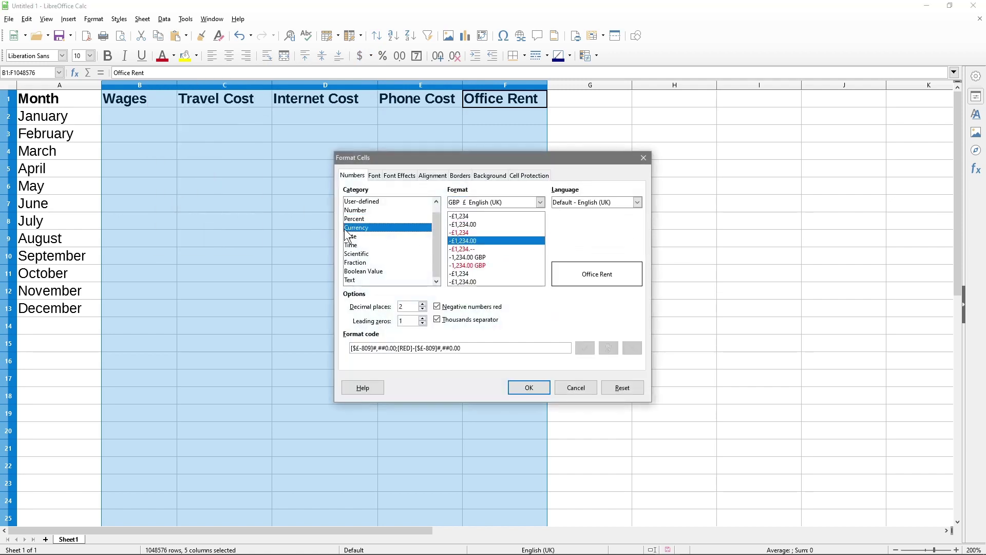
click(529, 388)
Step: Enter 2000 as the January Wages in B2 and copy it to February and March
click(149, 122)
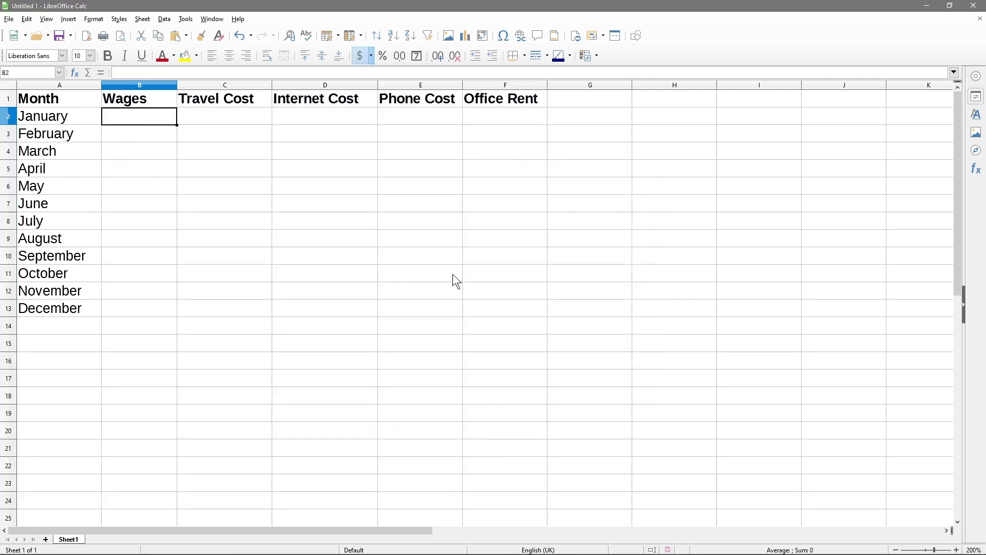
click(143, 138)
click(135, 119)
text(2000)
key(Return)
click(140, 115)
key(ctrl+c)
key(Down)
key(ctrl+v)
key(Down)
key(ctrl+v)
Step: Enter 2500 as the April Wages in B5 and copy it to May and June
key(Down)
text(2500)
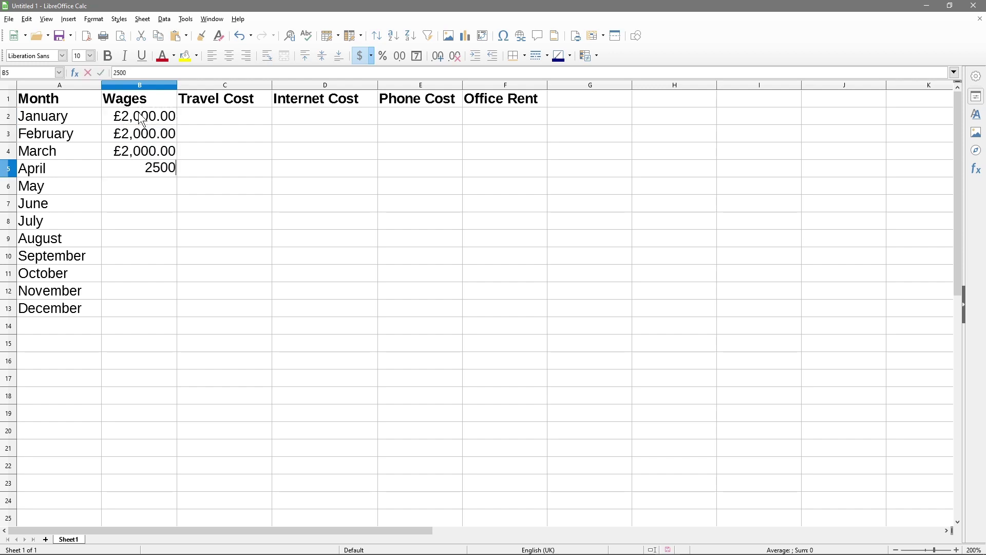
key(Return)
key(Up)
key(ctrl+c)
key(Down)
key(ctrl+v)
key(Down)
key(ctrl+v)
Step: Enter 3000 as the July Wages in B8 and copy it down through December
key(Down)
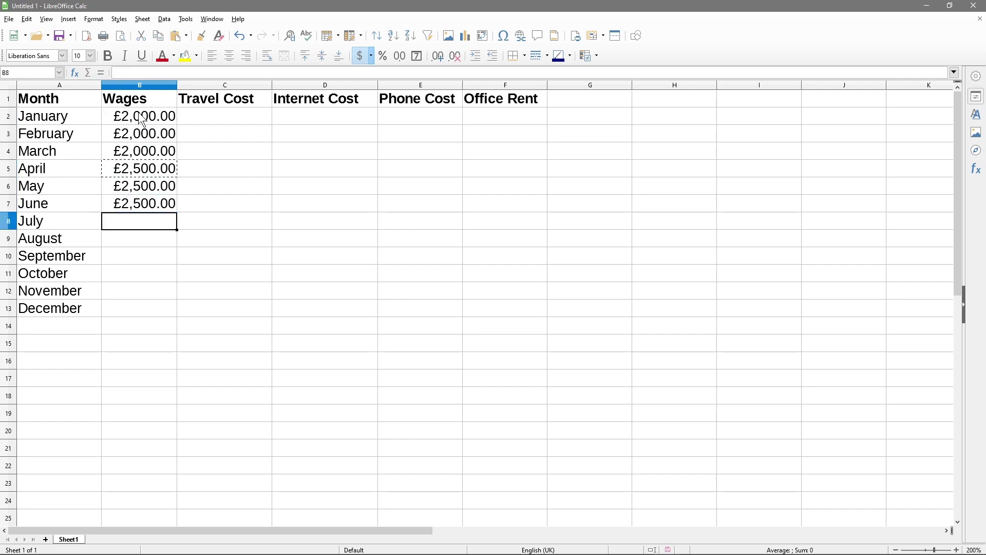
text(3000)
key(Return)
key(Up)
text(c)
key(Escape)
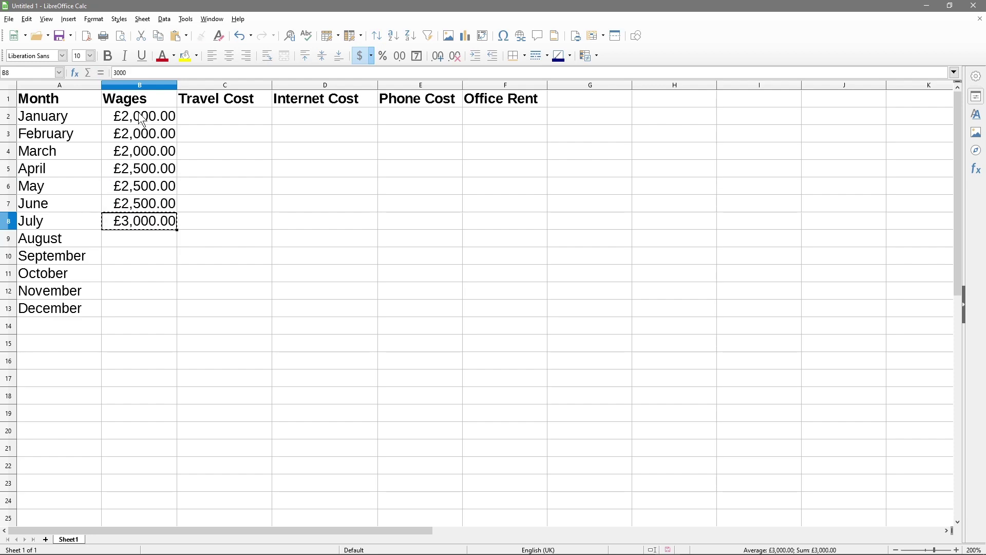
key(ctrl+c)
key(Down)
key(ctrl+v)
key(Down)
key(ctrl+v)
key(Down)
key(ctrl+v)
key(Down)
key(ctrl+v)
key(Down)
key(ctrl+v)
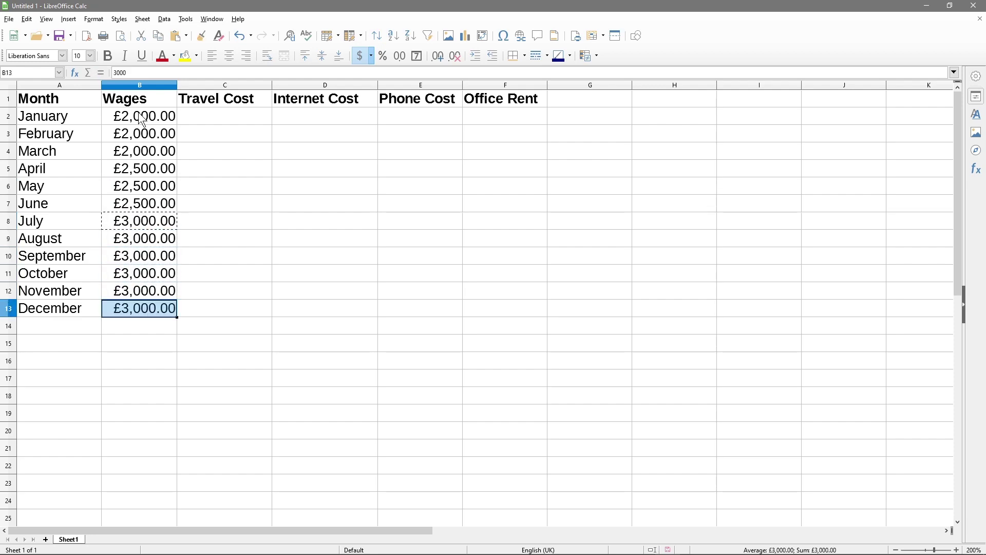
Step: Save the workbook as "example spreadsheet - 01" in the Desktop folder "Libre Office Calc - Basic Formulas Tutorial"
key(ctrl+s)
key(Escape)
key(ctrl+s)
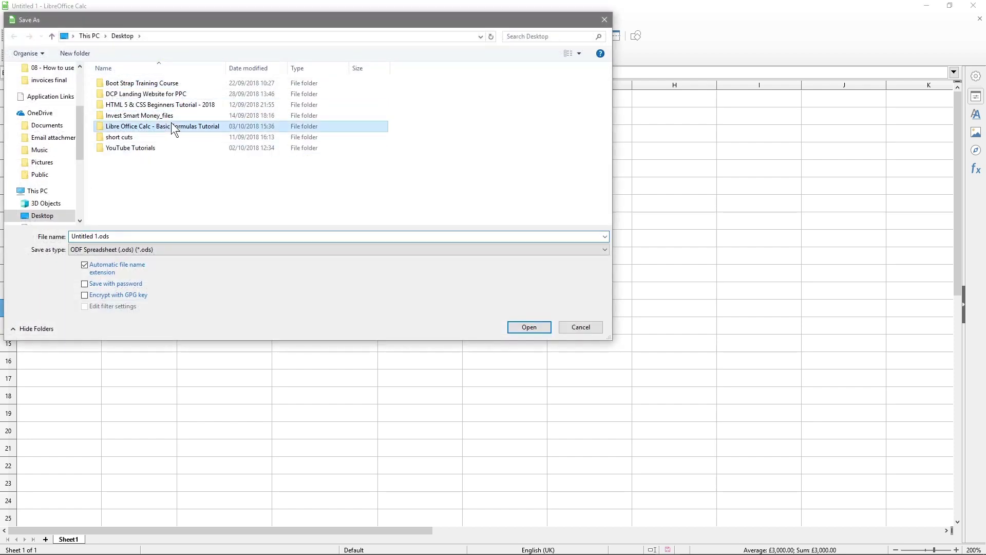
double_click(171, 123)
click(145, 234)
text(example sp)
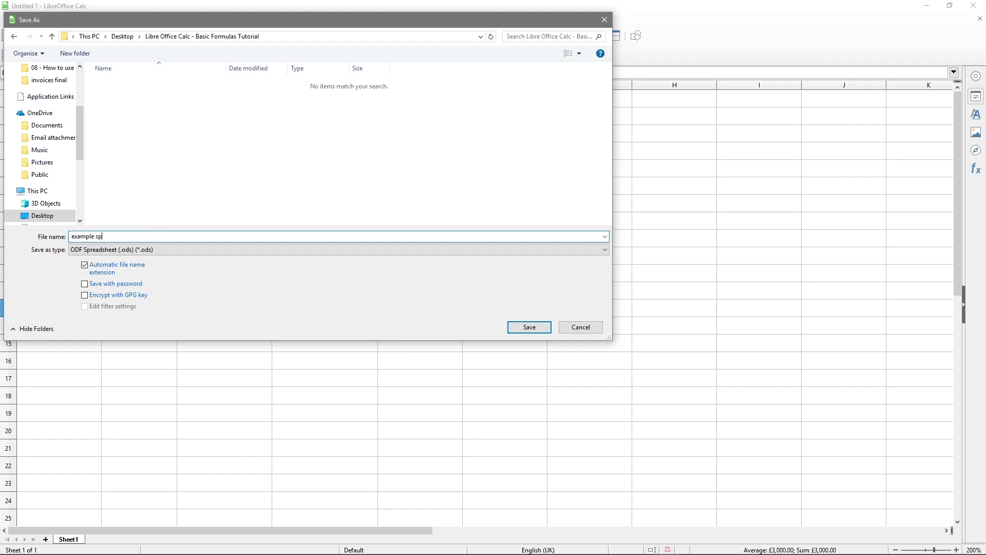
text(readsheet - 01)
key(Return)
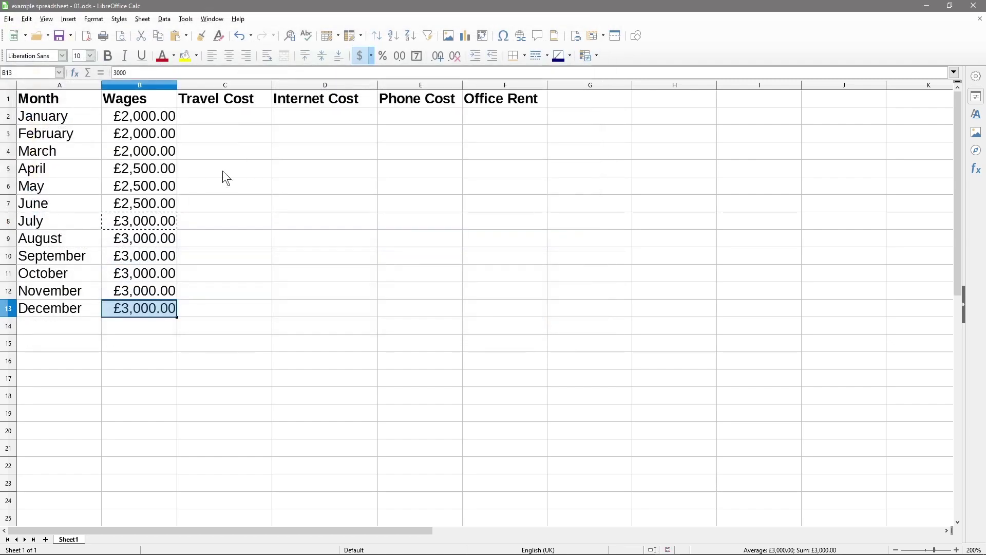
Step: Enter 400 as the January Travel Cost in C2 and copy it to February and March
click(205, 119)
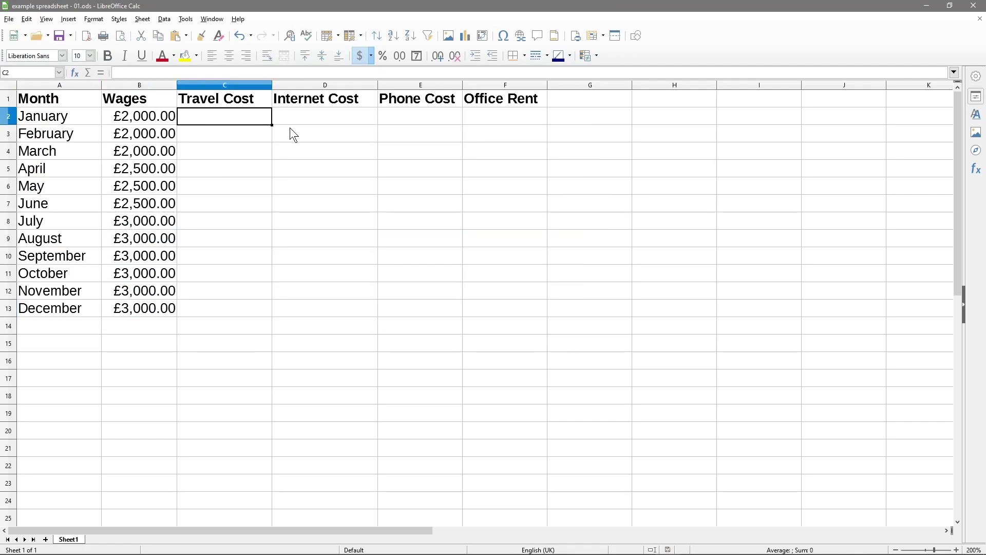
text(400)
key(Return)
key(Up)
key(ctrl+c)
key(Down)
key(ctrl+v)
key(Down)
key(ctrl+v)
Step: Enter 450 as the April Travel Cost in C5 and copy it down through July
key(Down)
text(450)
key(Return)
key(Up)
key(ctrl+c)
key(Down)
key(ctrl+v)
key(Down)
key(ctrl+v)
key(Down)
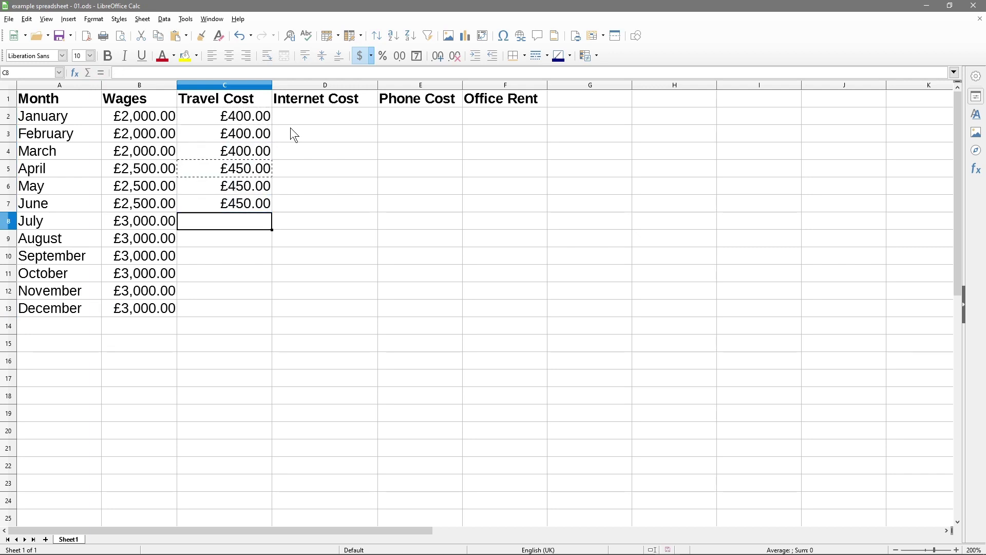
key(ctrl+v)
Step: Enter 500 as the August Travel Cost in C9 and copy it down through December
key(Down)
text(500)
key(Return)
key(Up)
key(ctrl+c)
key(Down)
key(ctrl+v)
key(Down)
key(ctrl+v)
key(Down)
key(ctrl+v)
key(Down)
key(ctrl+v)
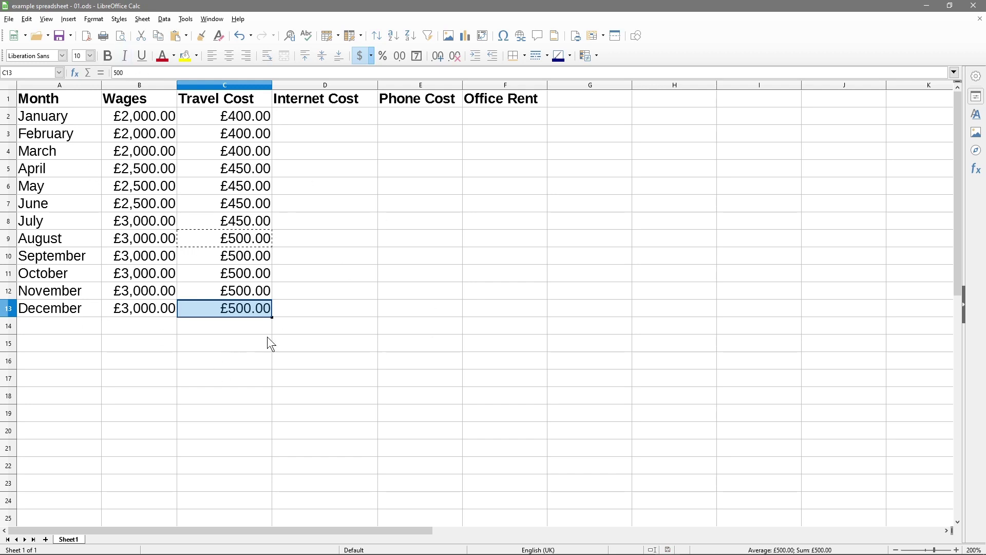
Step: Enter 45 as the Internet Cost for every month from January to December in D2:D13
click(350, 119)
text(45)
key(Return)
text(45)
key(Return)
text(45 45 45 )
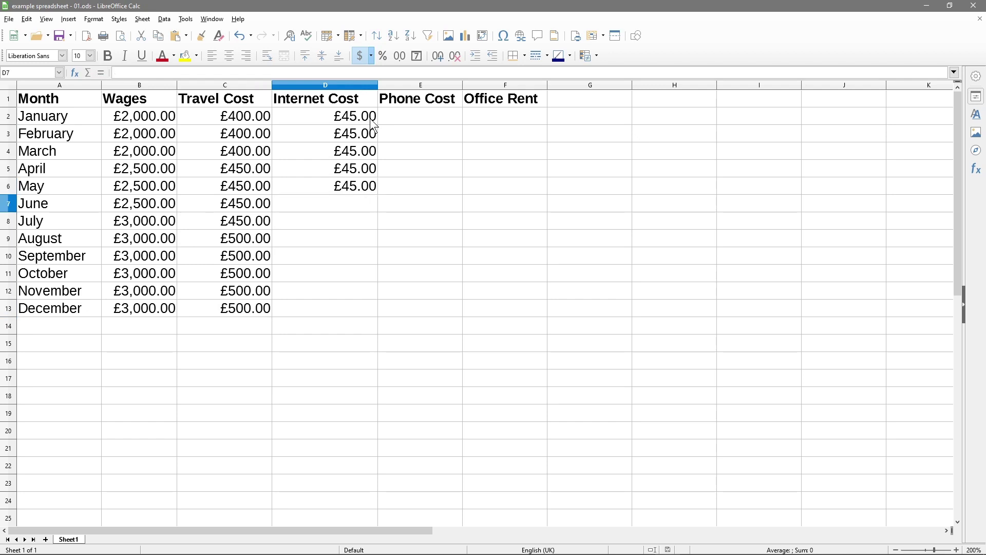
text(45 45 45 45 45 45 45)
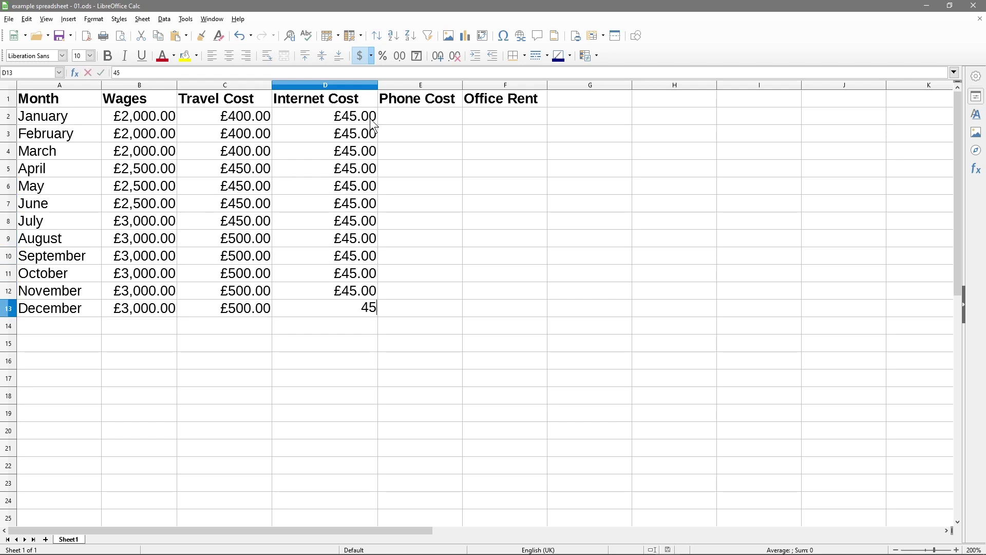
key(Tab)
Step: Enter 25 as the Phone Cost for January, February and March in E2:E4
key(Up)
key(Up)
key(Up)
key(Up)
key(Up)
key(Up)
key(Up)
key(Up)
key(Up)
key(Up)
key(Up)
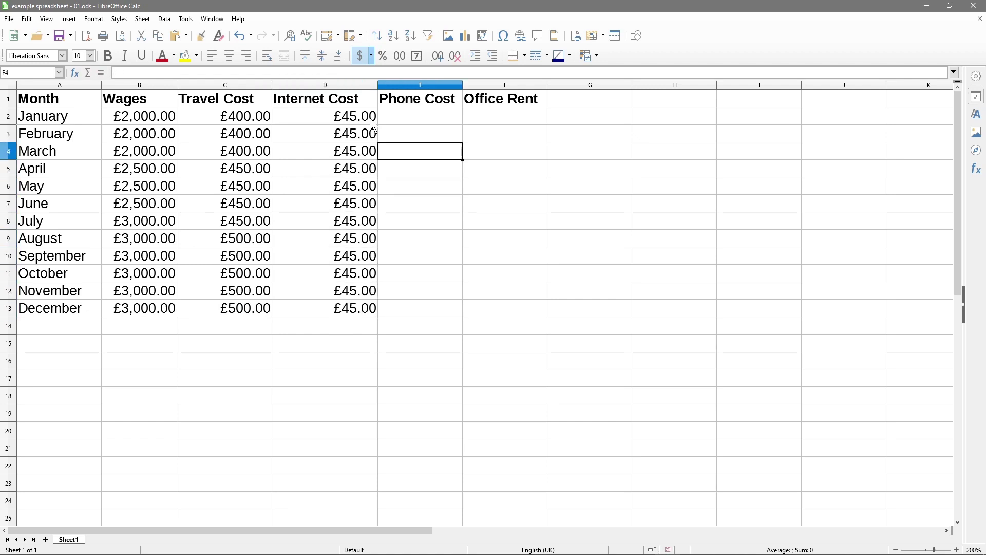
text(25)
key(Return)
text(25)
key(Return)
text(25)
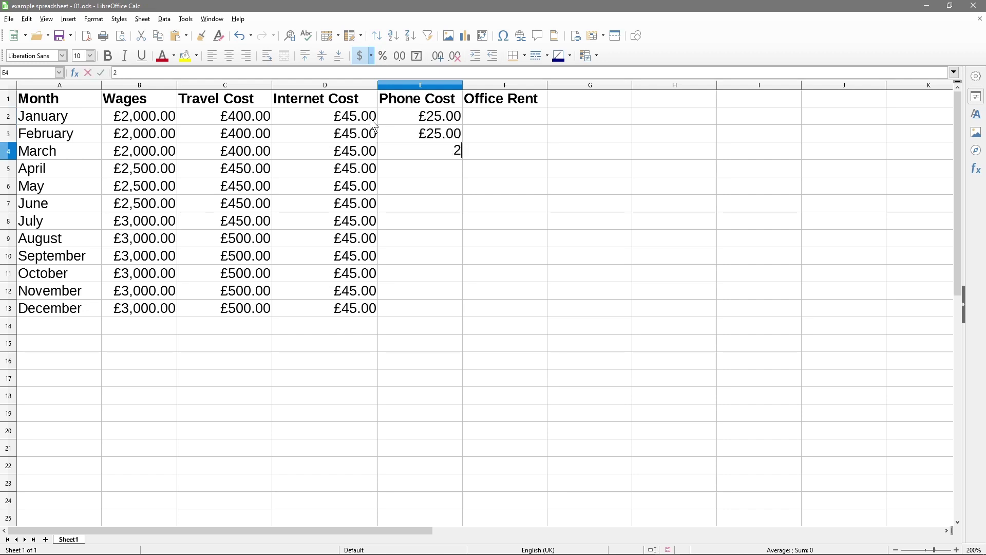
key(Return)
Step: Enter the Phone Cost as 55 for April, 5 for May, 55 for June and 60 for July in E5:E8
text(55)
key(Return)
text(5)
key(Return)
text(5)
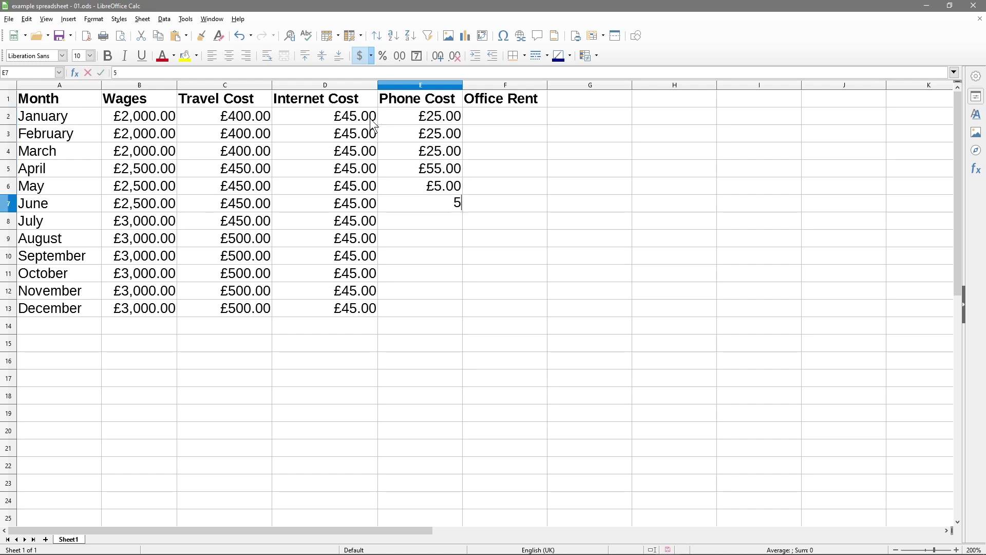
text(5)
key(Return)
text(60)
key(Return)
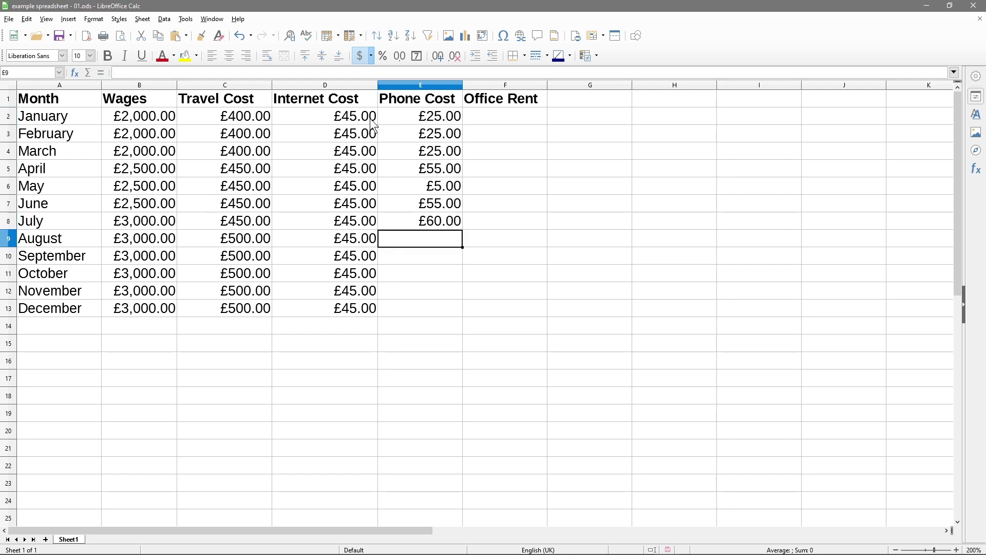
Step: Enter the Phone Cost as 25 for August and September, 45 for October, and 35 for November and December in E9:E13
text(5)
key(Return)
key(Up)
text(25)
key(Return)
text(25)
key(Return)
text(45)
key(Return)
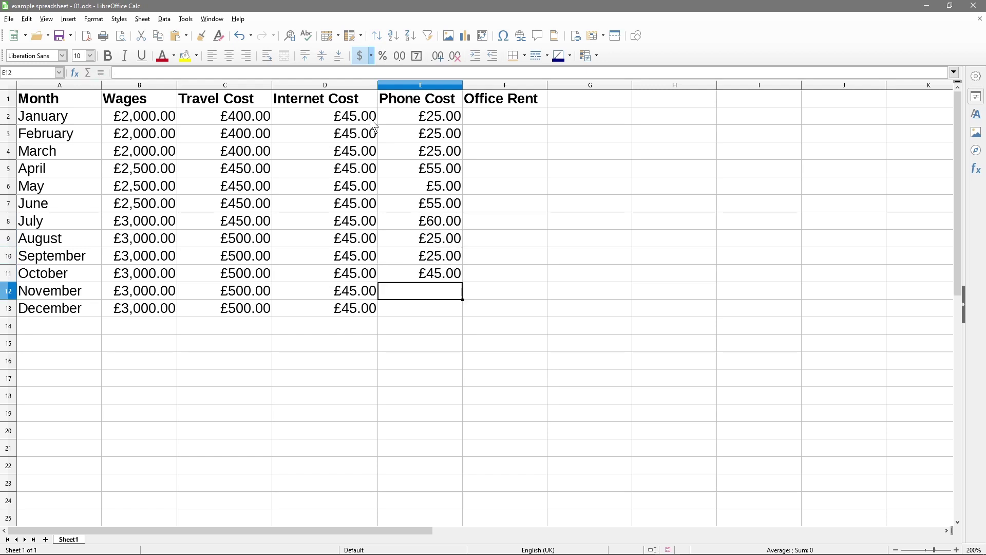
text(35)
key(Return)
text(35)
key(Return)
Step: Enter 600 as the January Office Rent in F2 and copy it down through December in F13
key(Right)
key(Up)
key(Up)
key(Up)
key(Up)
key(Up)
key(Up)
key(Up)
key(Up)
key(Up)
key(Up)
key(Up)
key(Up)
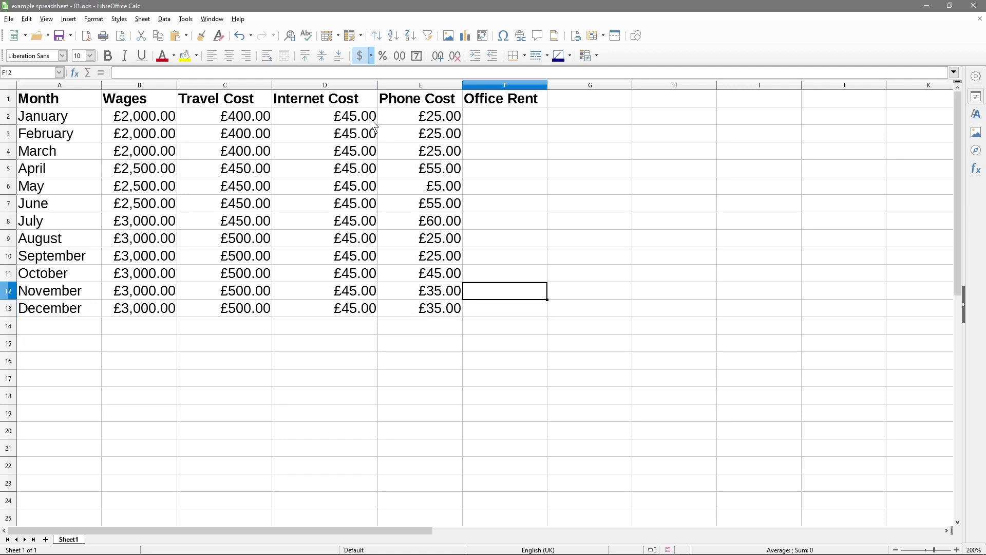
text(600)
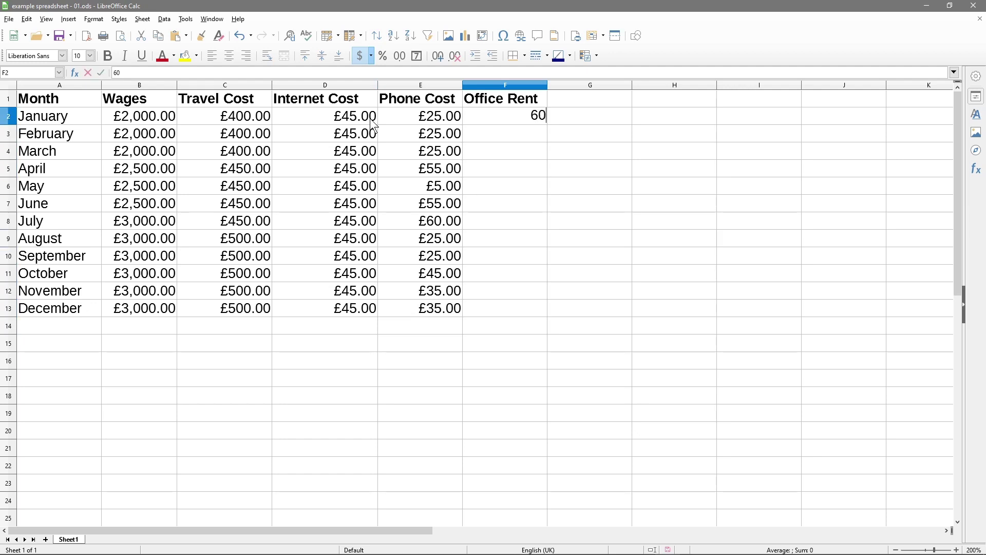
key(Return)
key(Up)
key(ctrl+c)
key(Down)
key(ctrl+v)
key(Down)
key(ctrl+v)
key(Down)
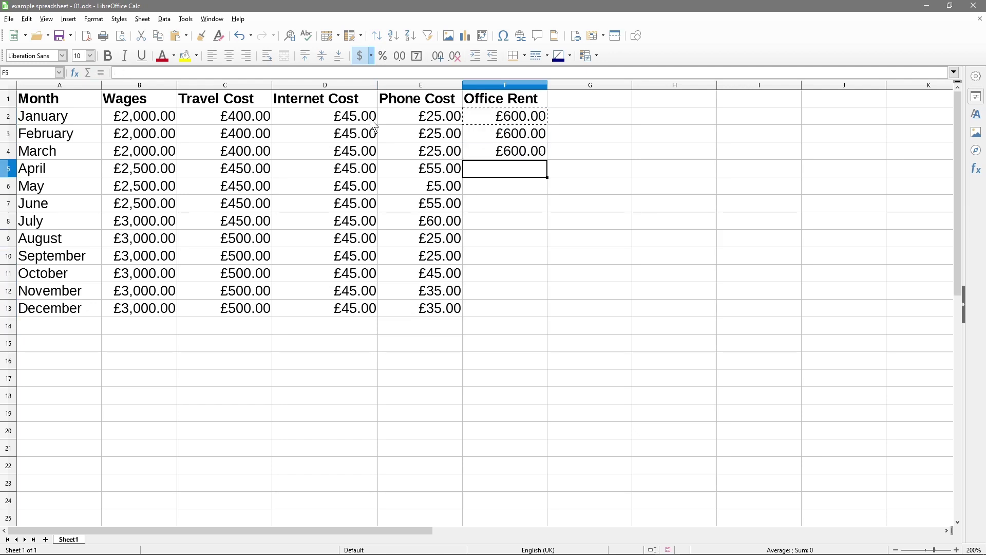
key(ctrl+v)
key(Down)
key(ctrl+v)
key(Down)
key(ctrl+v)
key(Down)
key(ctrl+v)
key(Down)
key(ctrl+v)
key(Down)
key(ctrl+v)
key(Down)
key(ctrl+v)
key(Down)
key(ctrl+v)
key(Down)
key(ctrl+v)
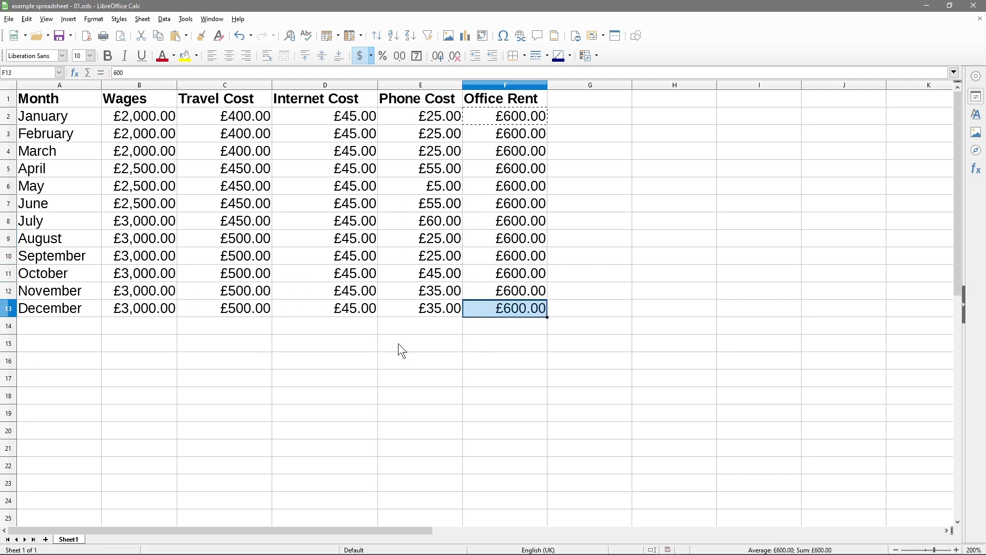
key(Escape)
Step: Review the table layout: the month rows, the category headings, the Wages and Travel Cost amounts, and the April row
click(482, 327)
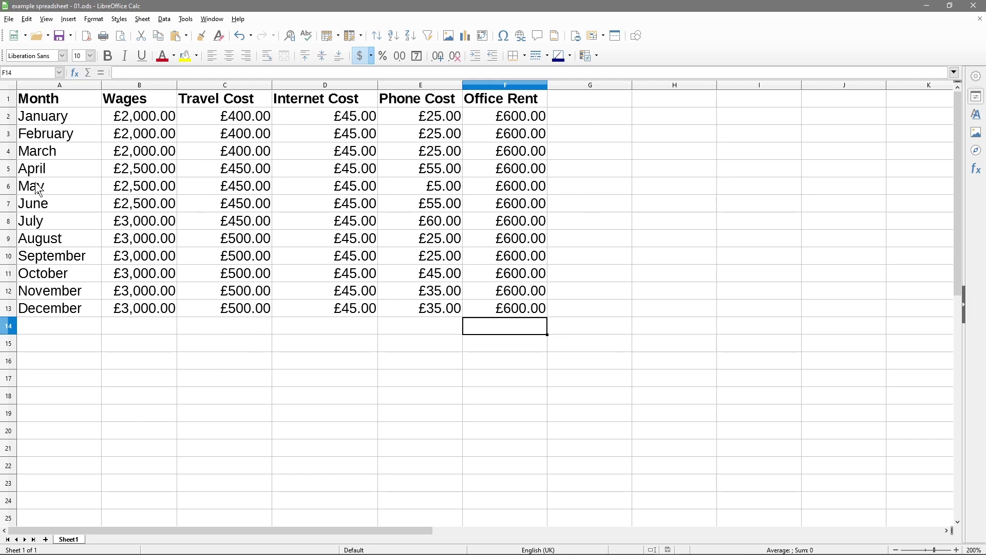
click(75, 120)
click(48, 88)
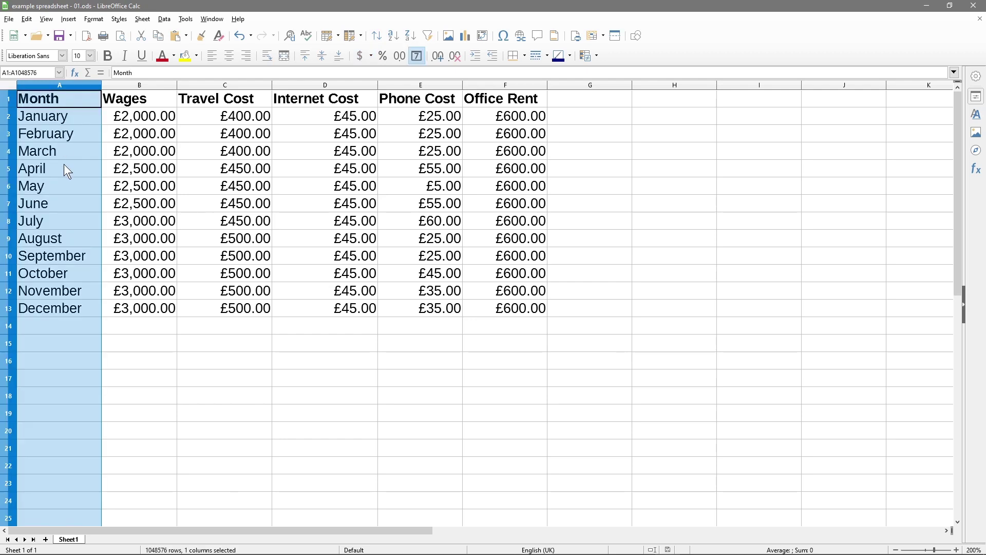
click(48, 120)
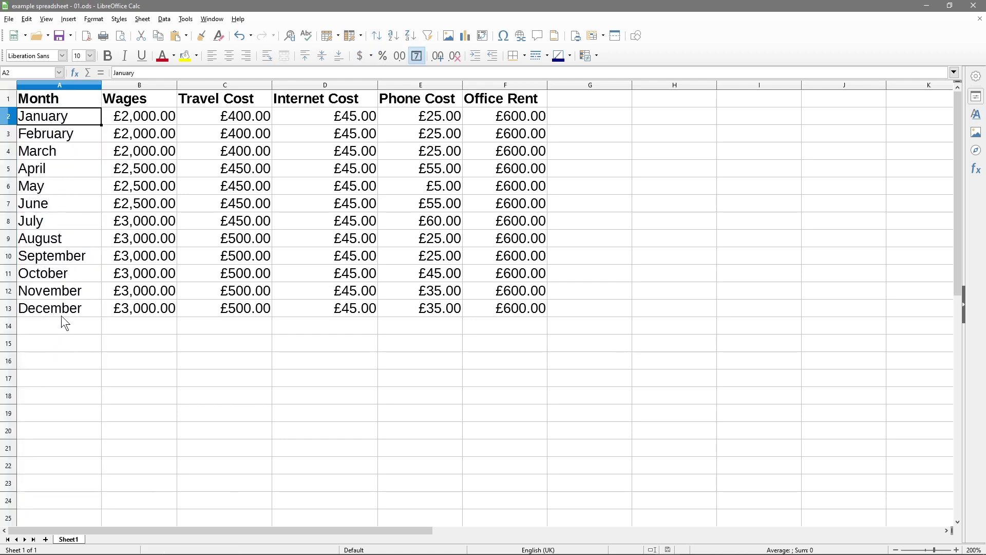
drag(141, 98, 511, 101)
click(594, 104)
click(668, 100)
click(759, 99)
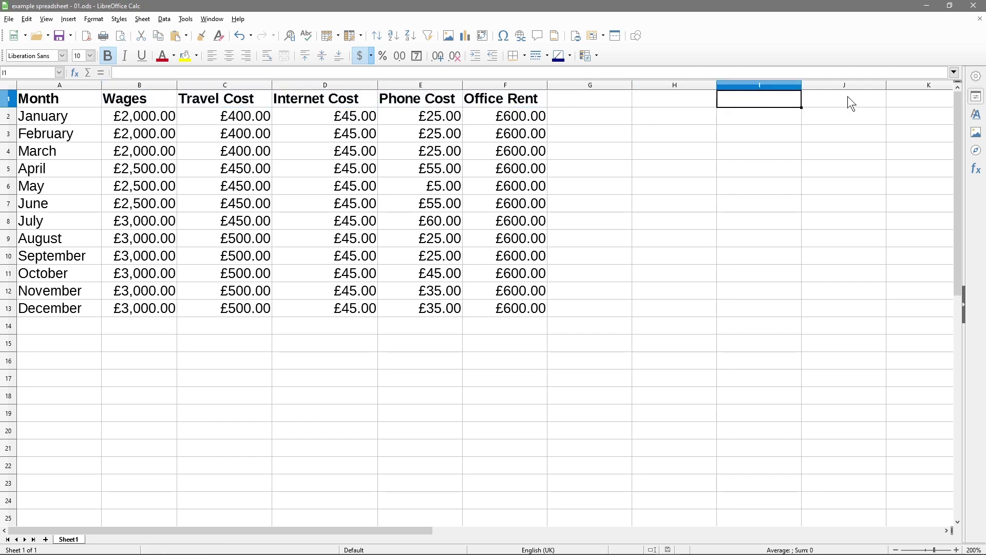
click(845, 99)
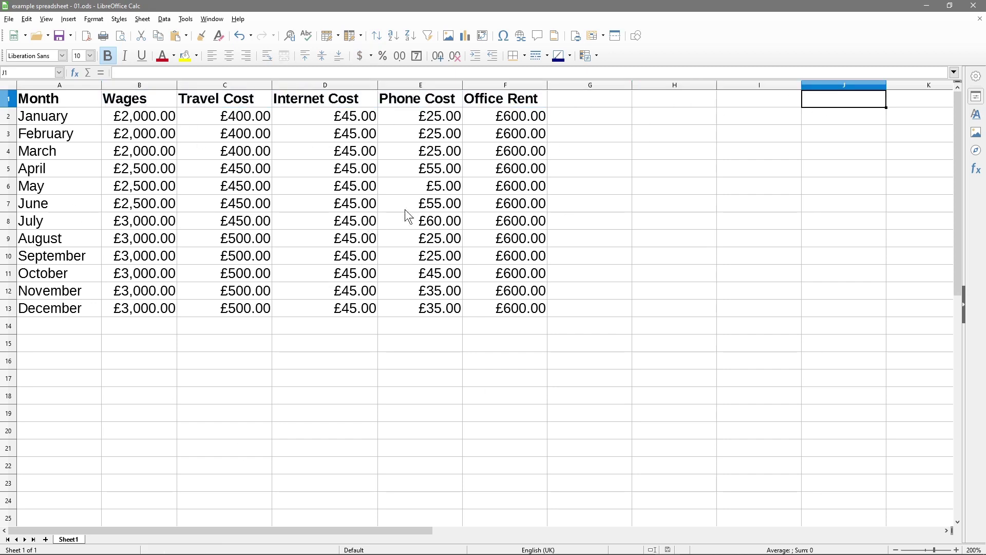
drag(145, 117, 144, 305)
drag(231, 116, 245, 307)
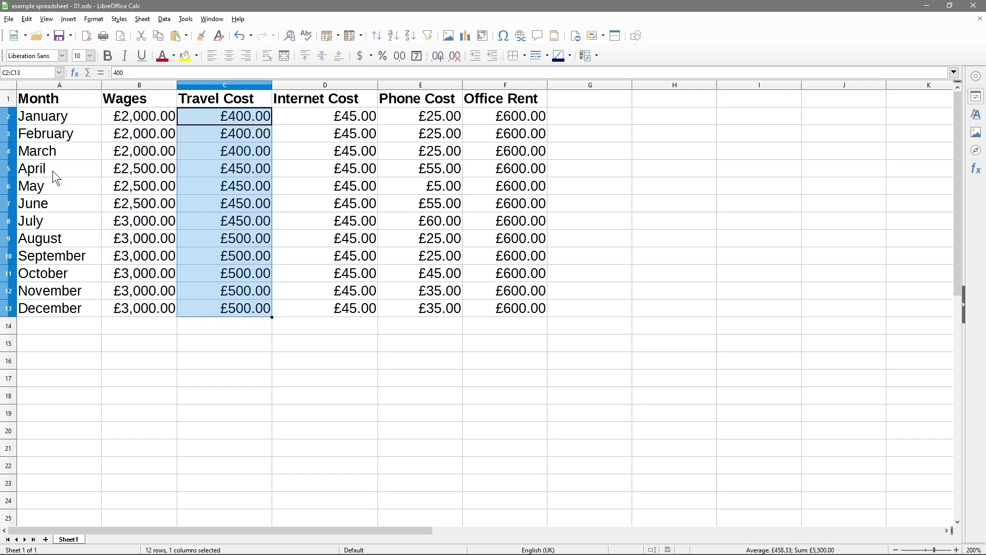
click(33, 172)
drag(33, 172, 532, 170)
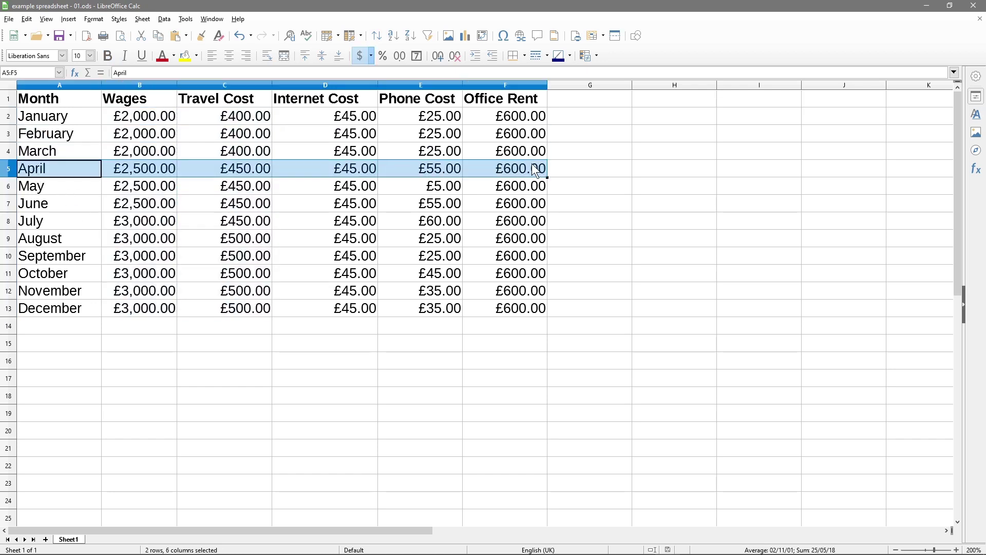
click(483, 167)
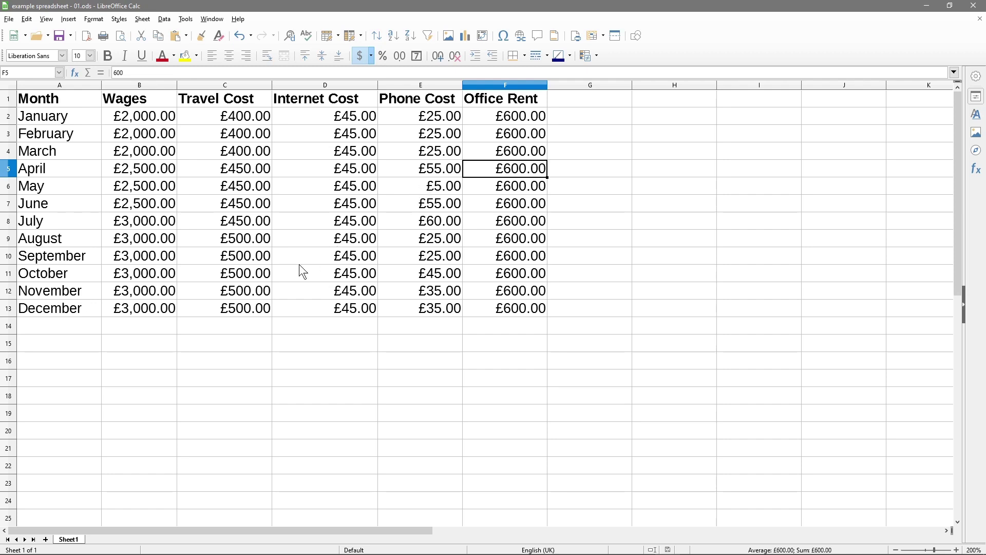
click(384, 350)
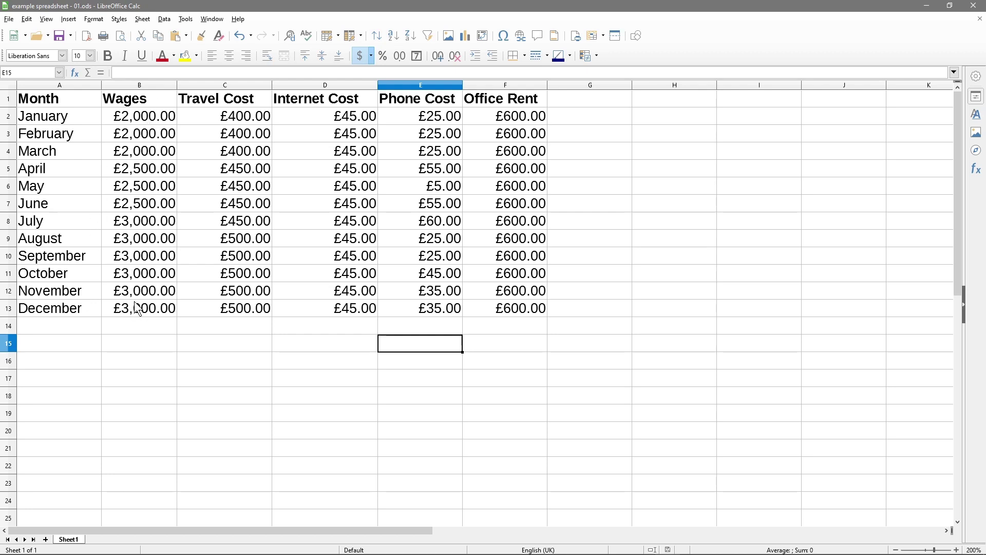
Step: Total the Wages column B2:B13 with a SUM formula in B14 and make the total bold
click(150, 329)
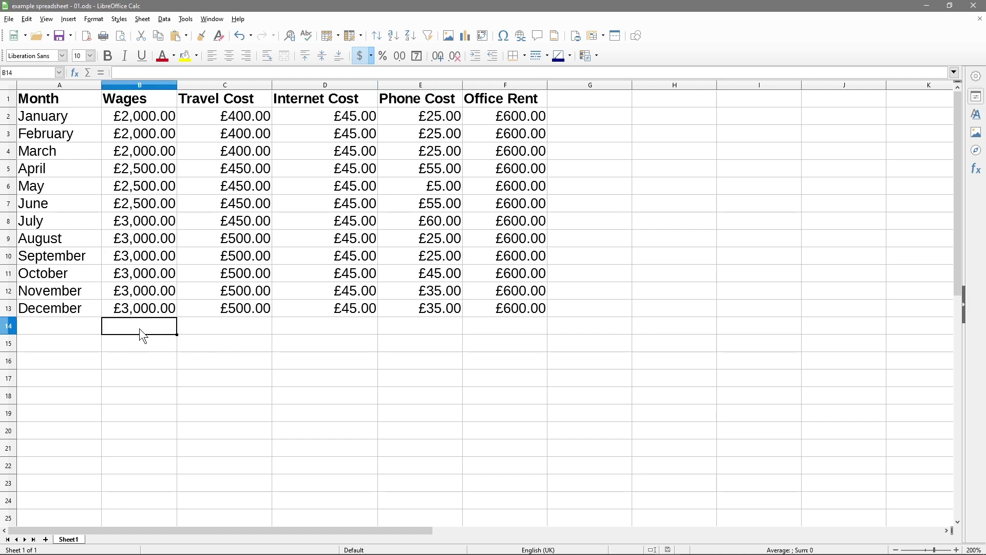
drag(140, 328, 140, 115)
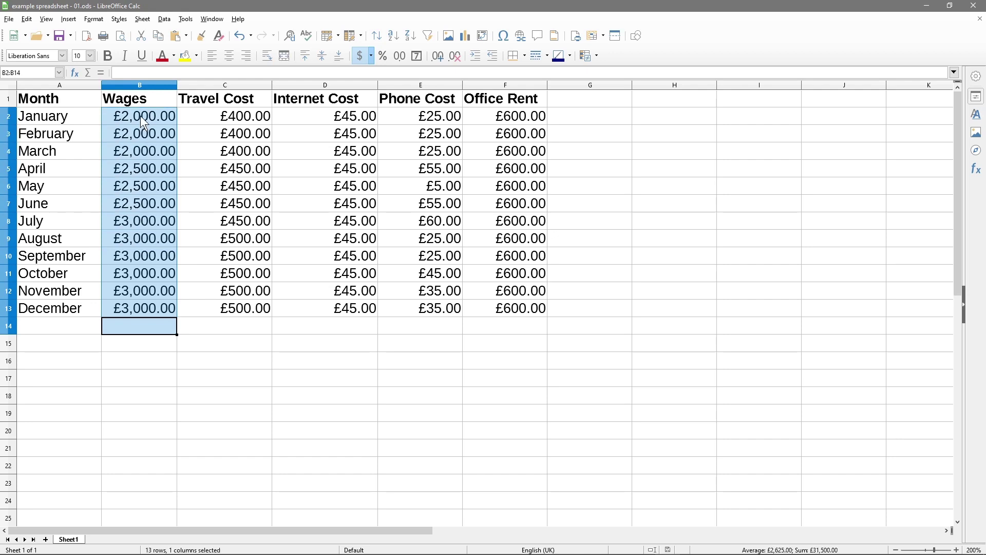
click(142, 325)
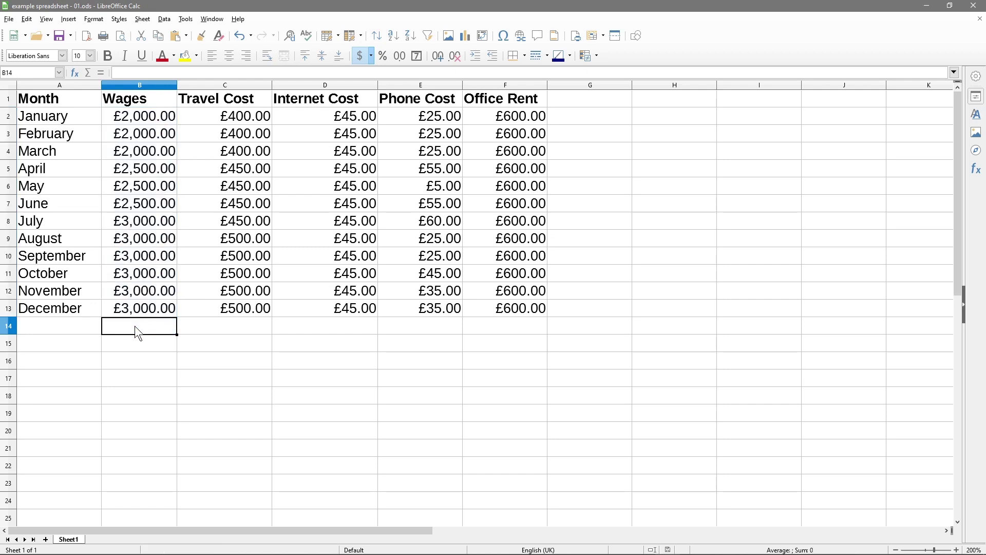
click(88, 73)
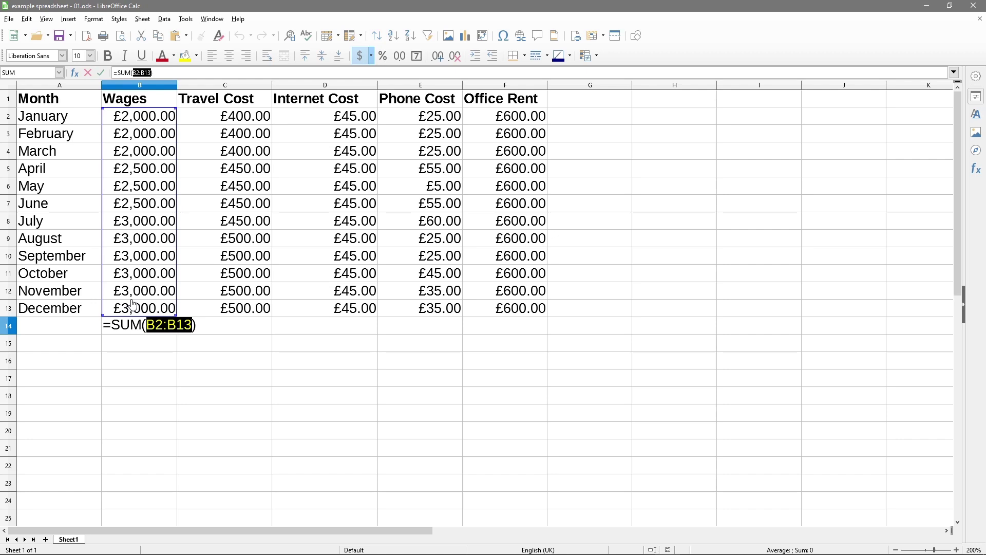
key(Return)
click(141, 324)
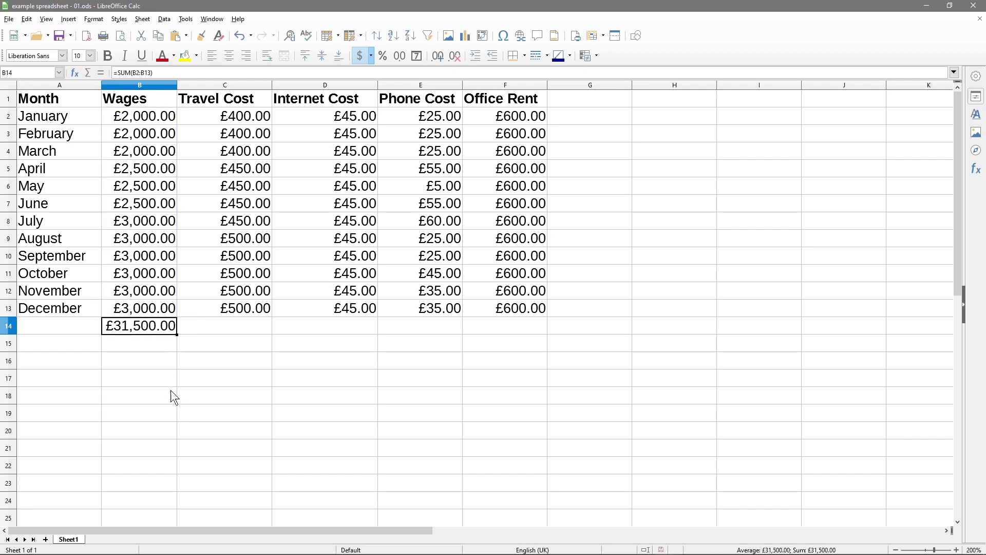
click(109, 57)
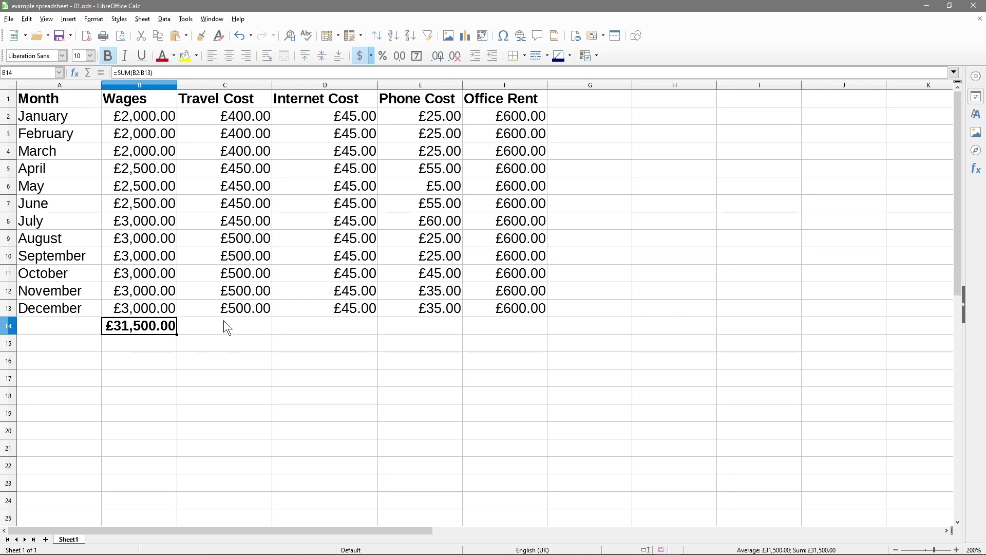
Step: Add SUM totals for Travel Cost, Internet Cost, Phone Cost and Office Rent in C14:F14 and make them bold
drag(226, 326, 524, 326)
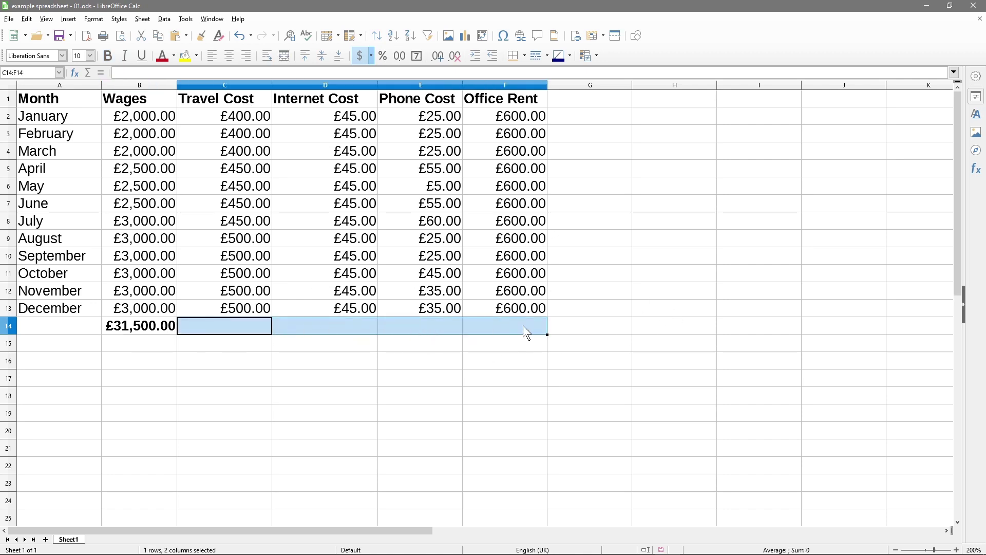
click(88, 75)
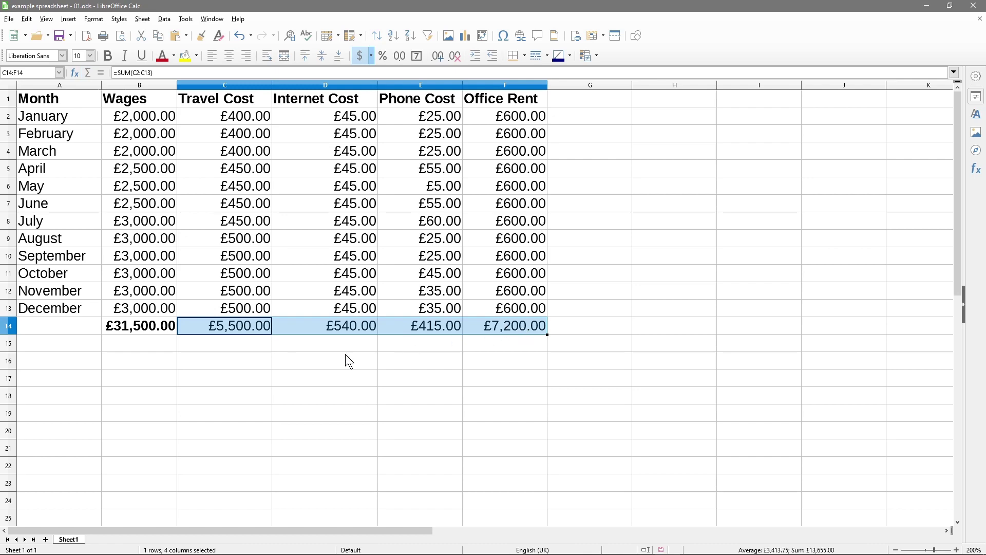
drag(239, 329, 514, 325)
click(85, 76)
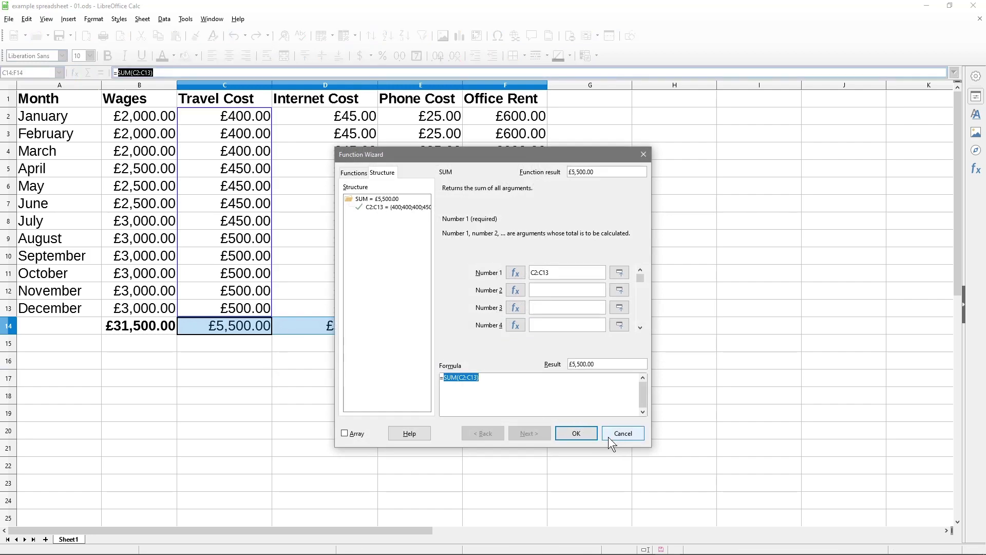
click(612, 434)
click(108, 56)
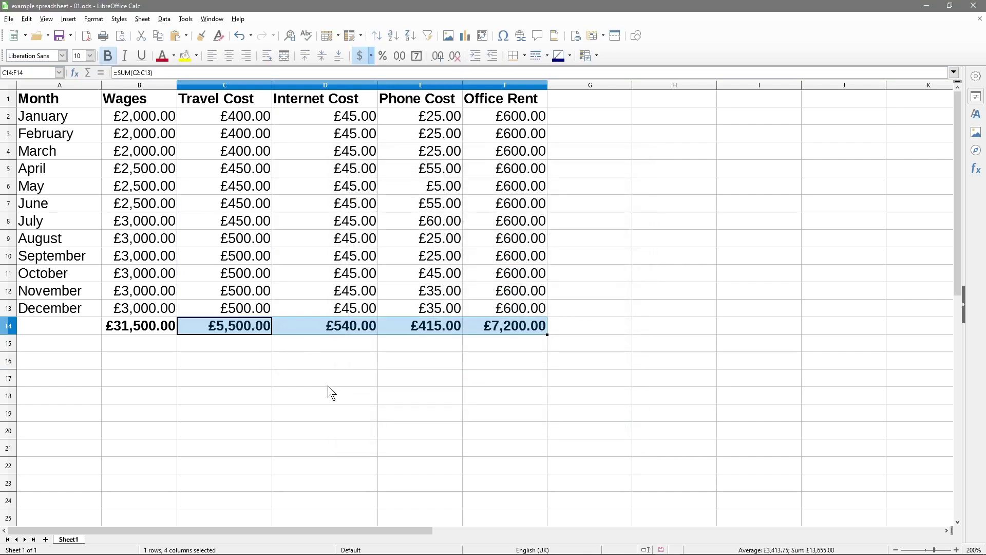
Step: Inspect the SUM formula behind each column total in B14:F14
click(321, 396)
click(139, 326)
click(226, 326)
click(323, 325)
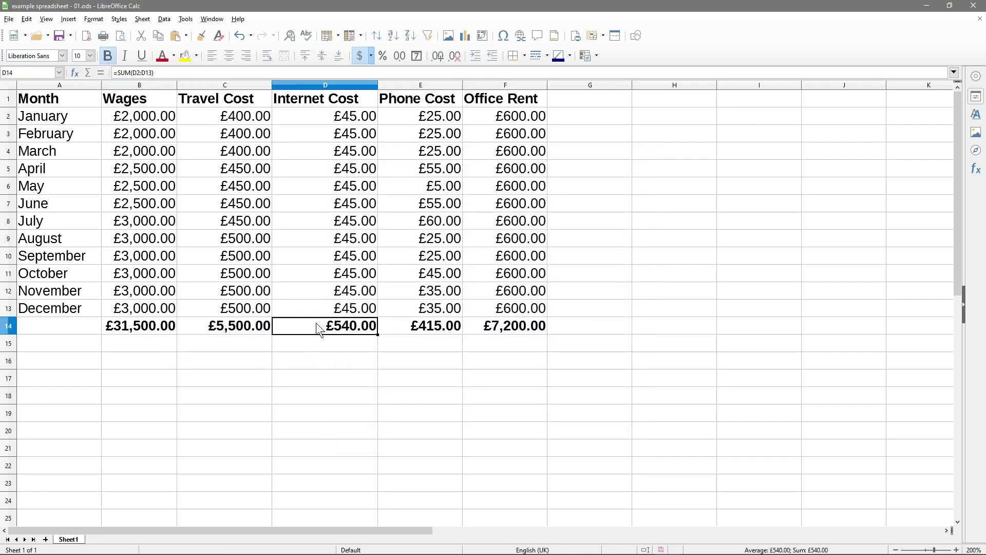
click(255, 326)
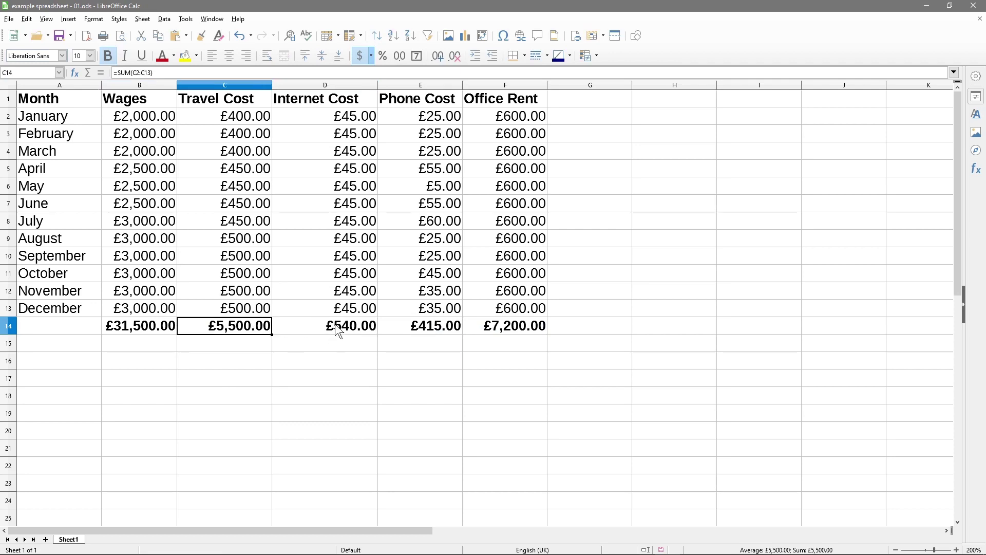
click(335, 323)
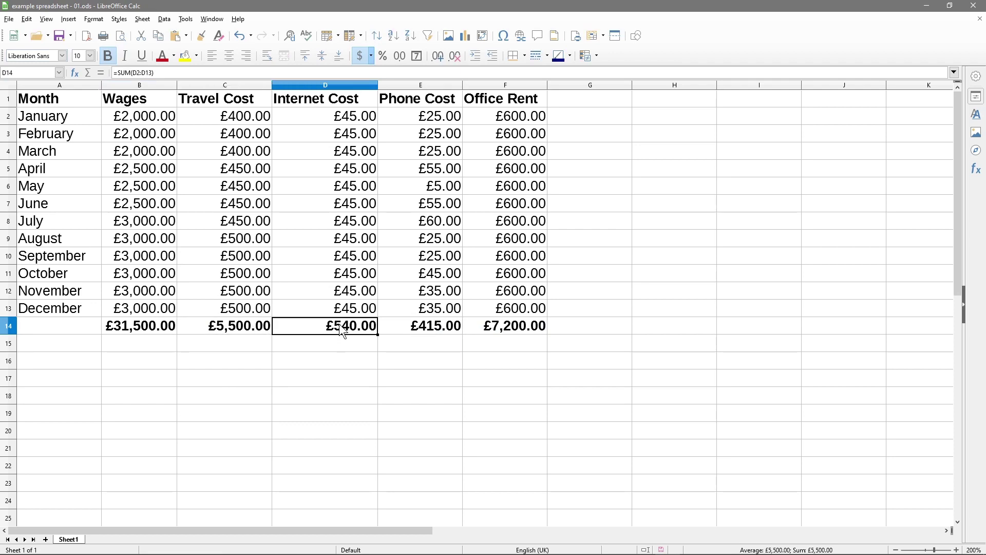
click(417, 325)
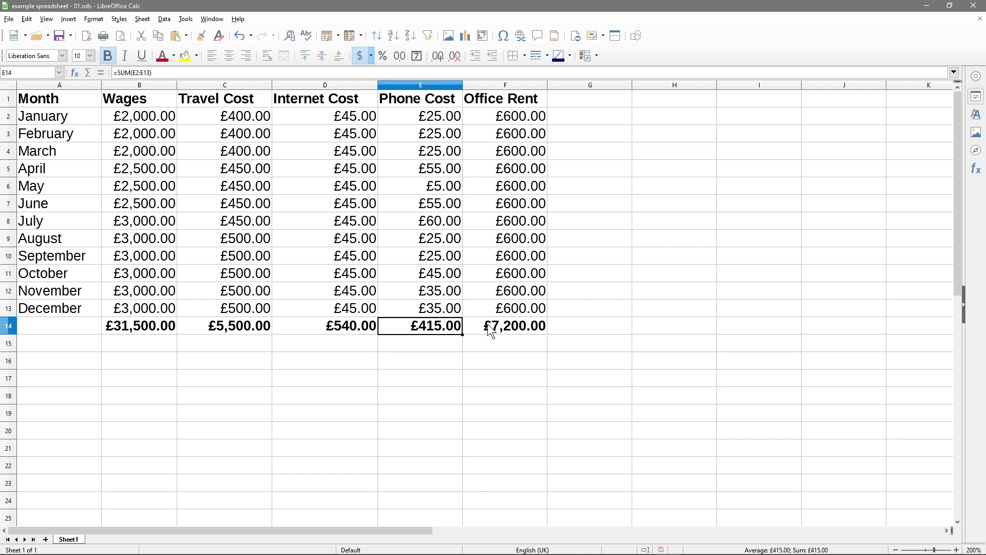
click(488, 324)
click(479, 362)
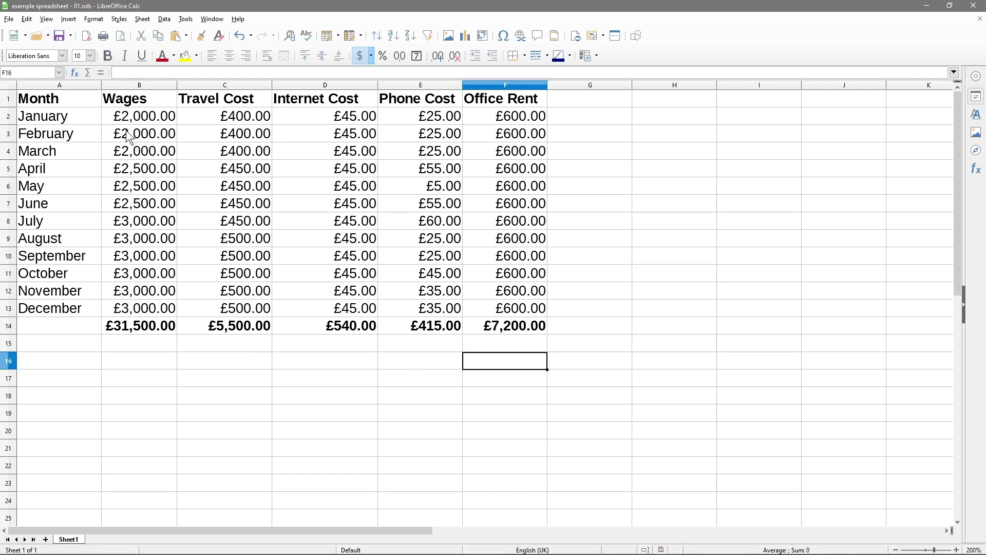
click(459, 385)
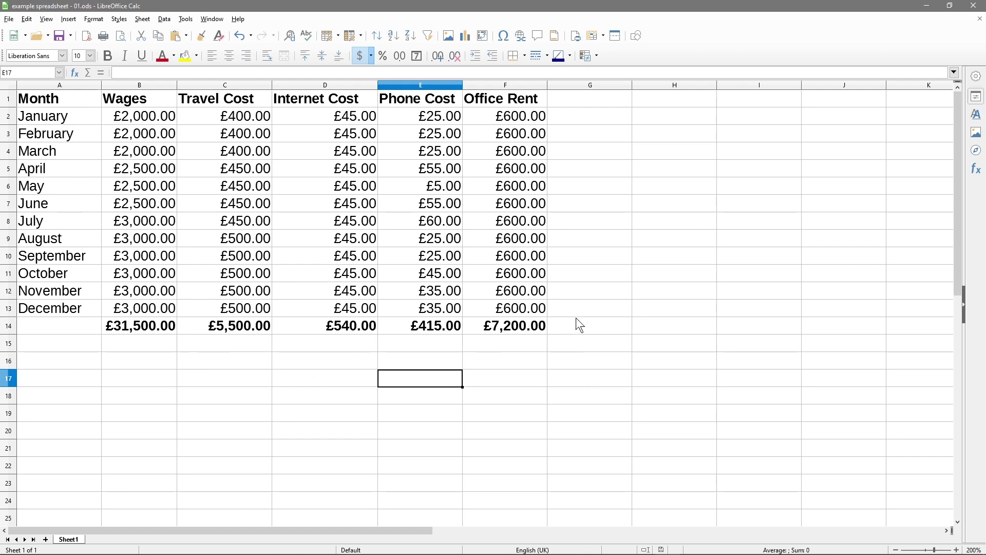
Step: Add a grand total in G14 that sums the column totals B14:F14
click(579, 333)
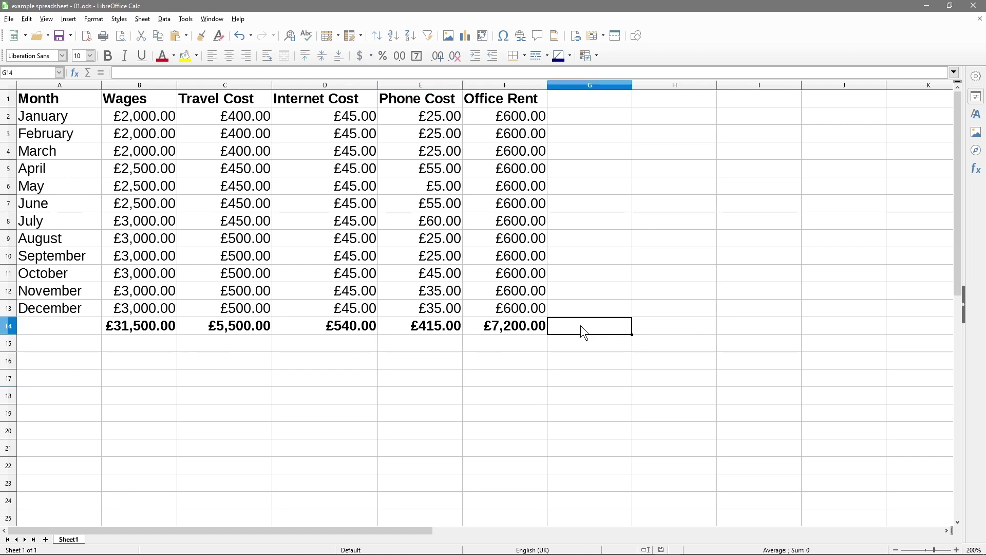
drag(582, 331, 140, 331)
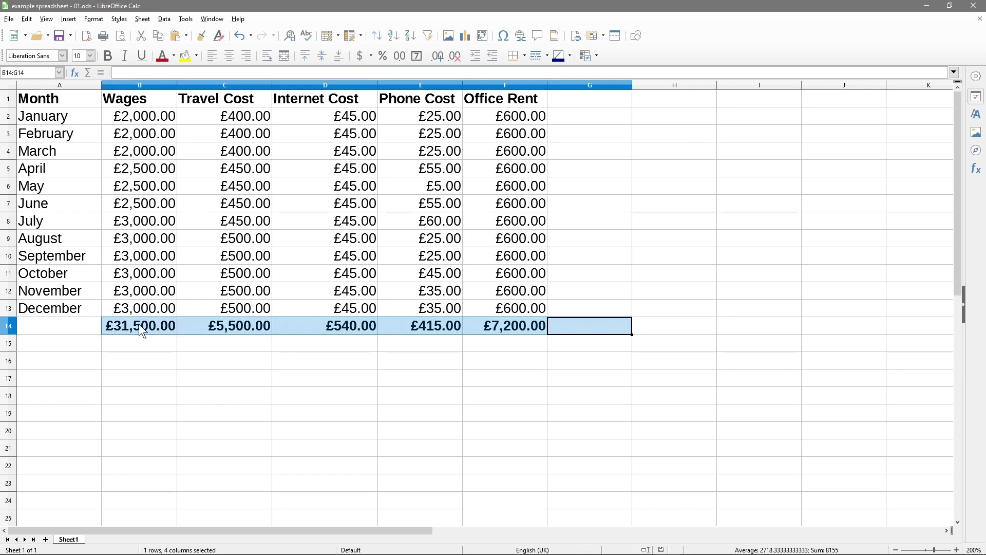
click(88, 76)
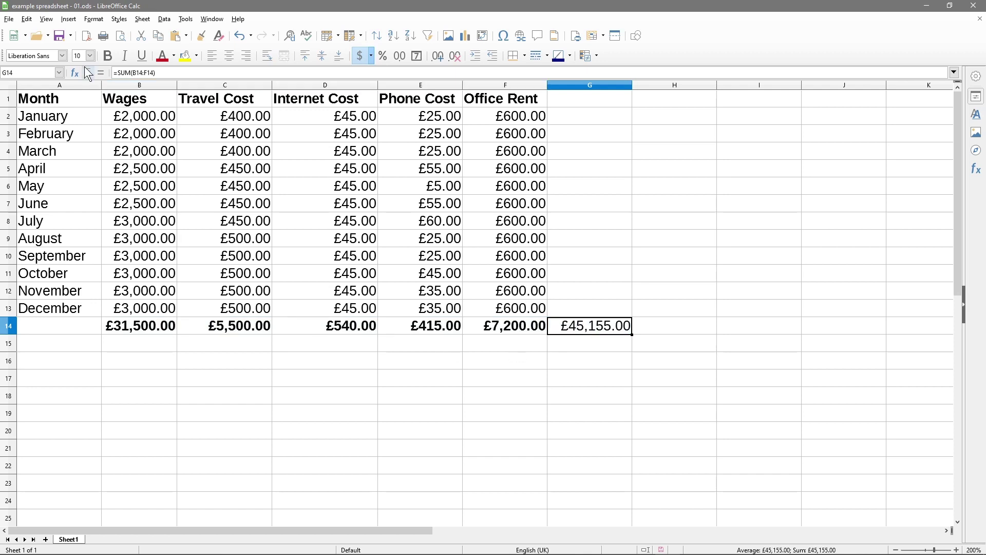
Step: Make the grand total in G14 bold, without underline, and give the cell a yellow background
click(107, 56)
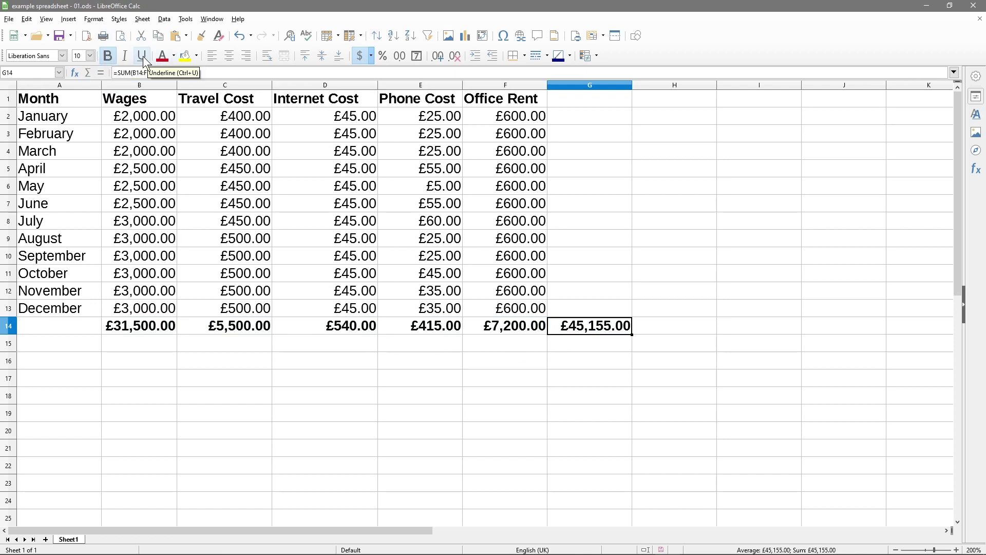
click(142, 55)
click(397, 366)
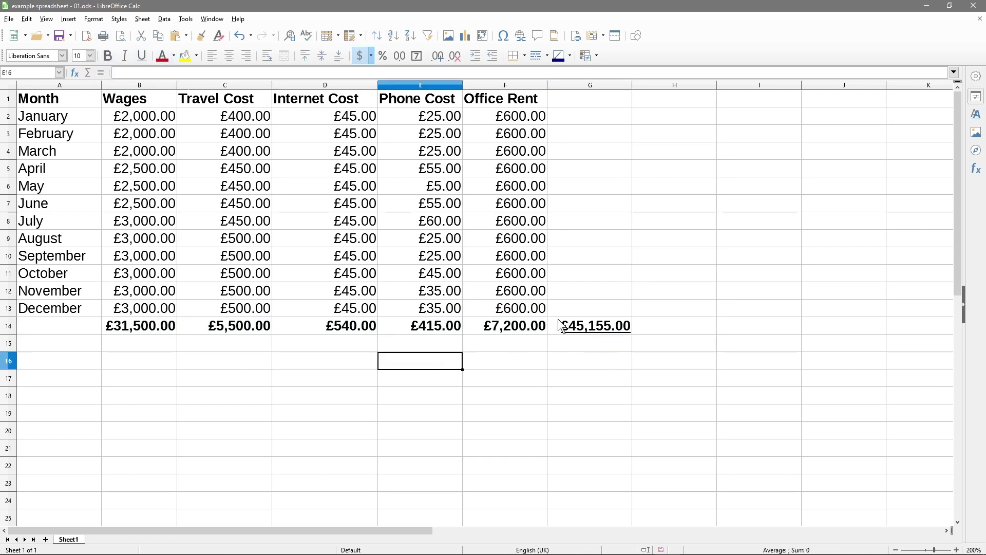
click(592, 326)
click(143, 57)
click(196, 57)
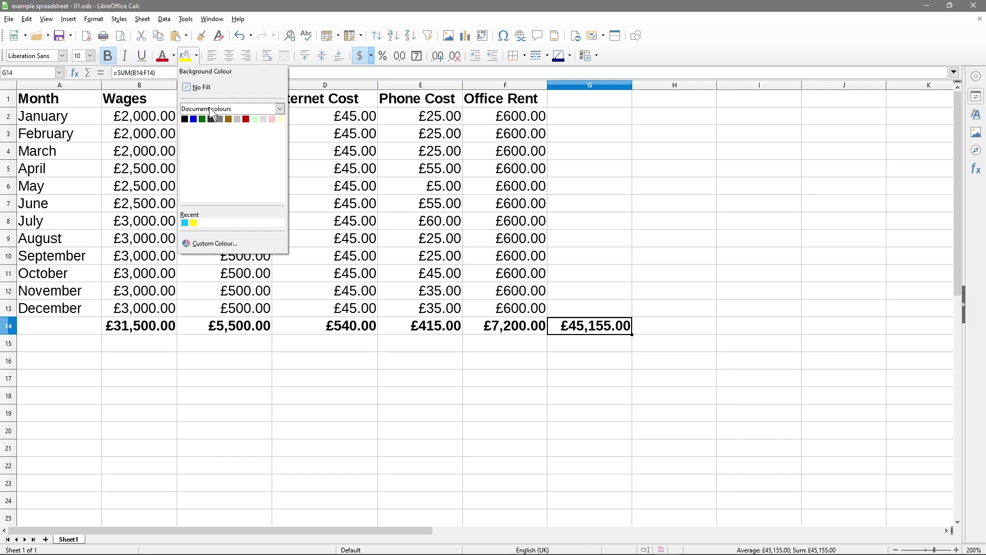
click(193, 222)
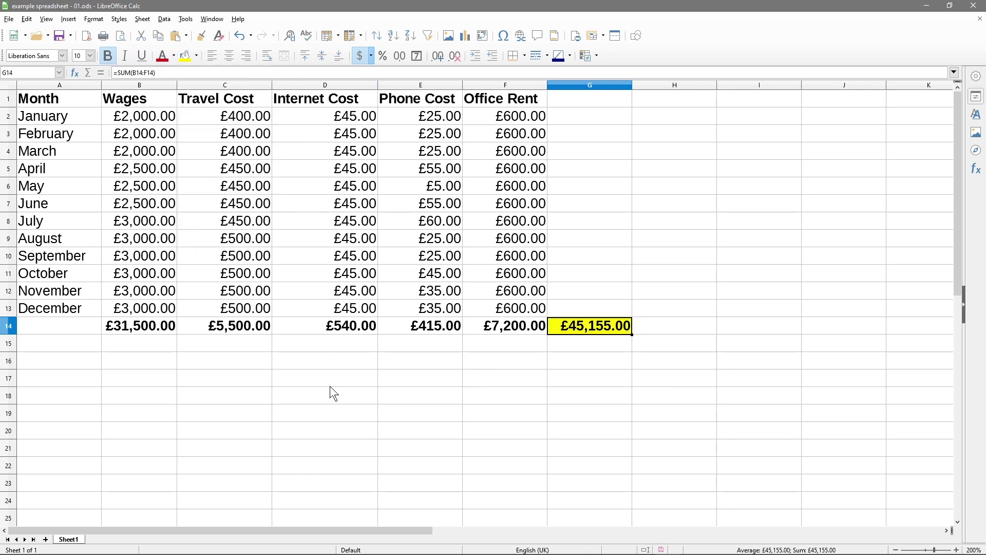
click(329, 411)
Step: Give the column totals in B14:F14 a light green background
drag(489, 329, 167, 328)
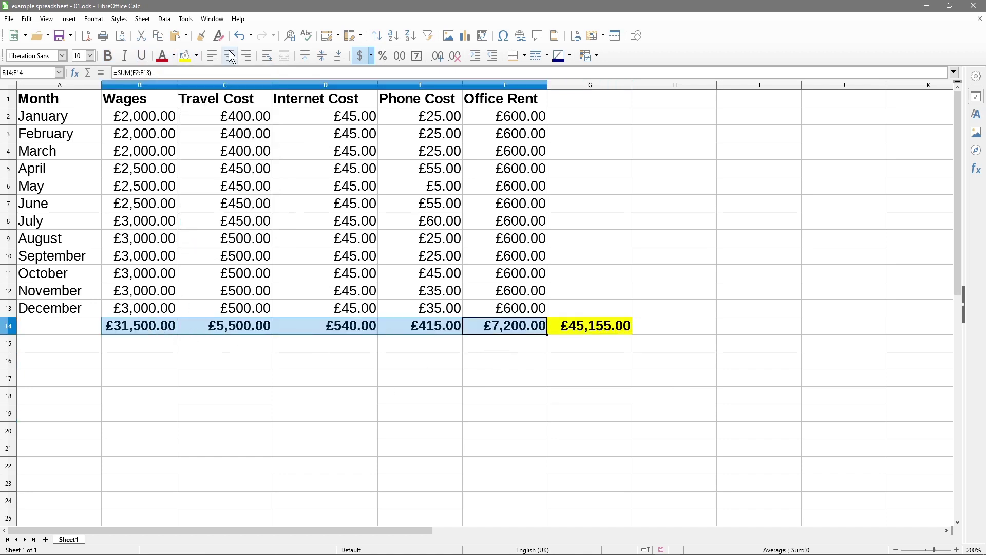
click(196, 57)
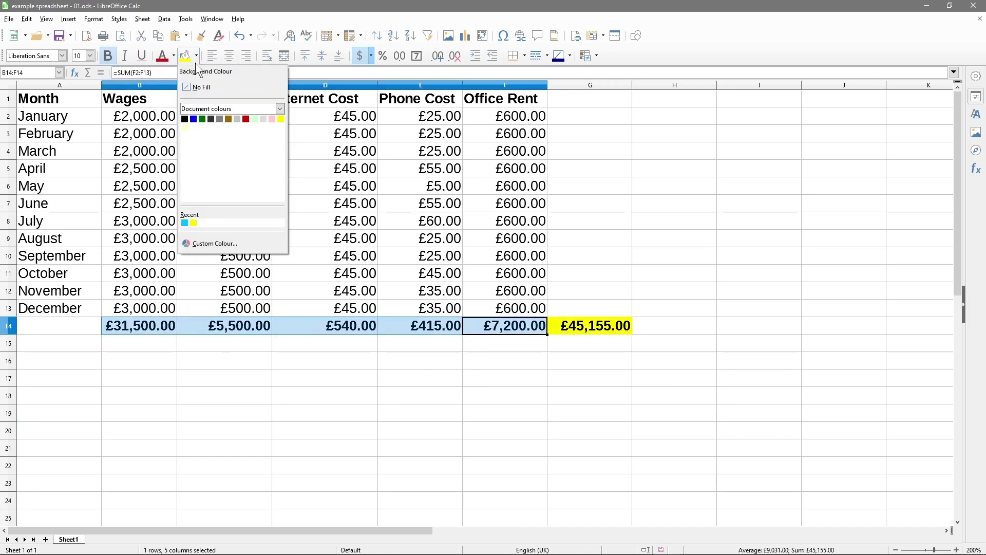
click(255, 119)
click(309, 363)
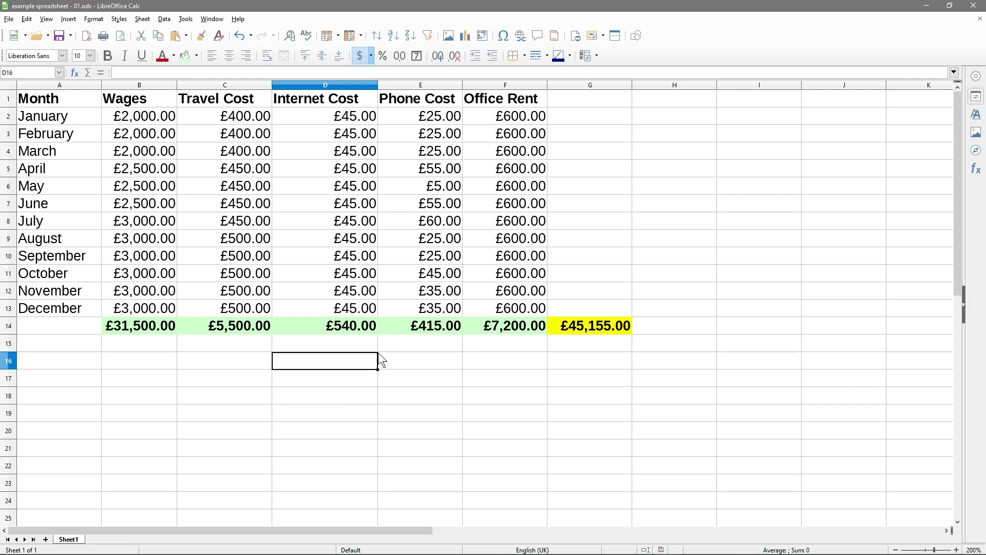
Step: Total January's costs B2:F2 with a SUM formula in G2 and make the total bold
click(66, 121)
click(580, 115)
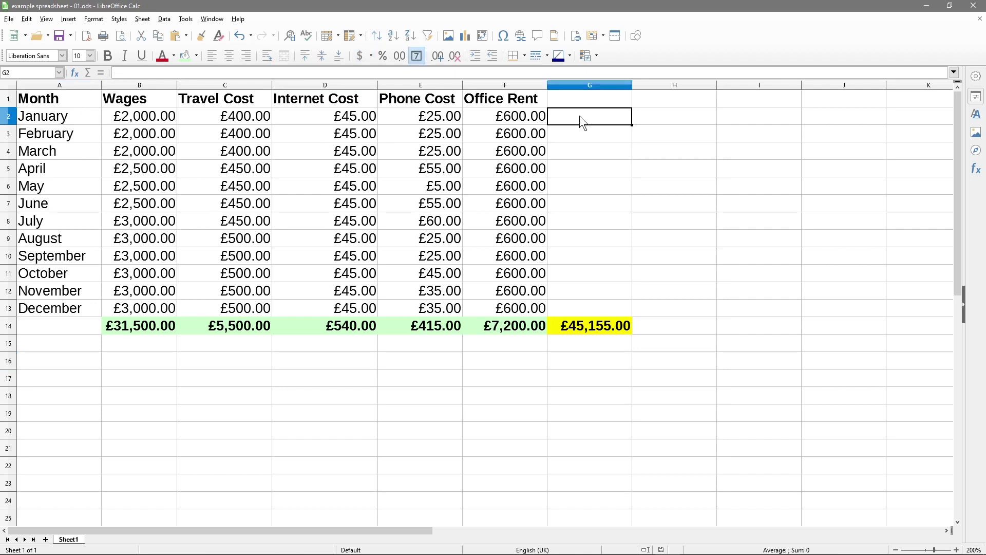
drag(579, 116, 152, 118)
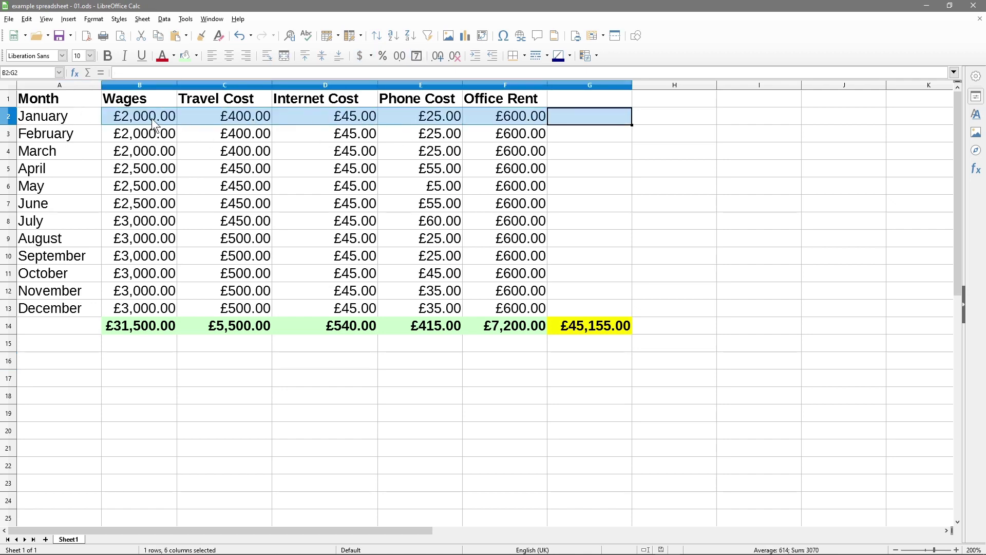
click(88, 73)
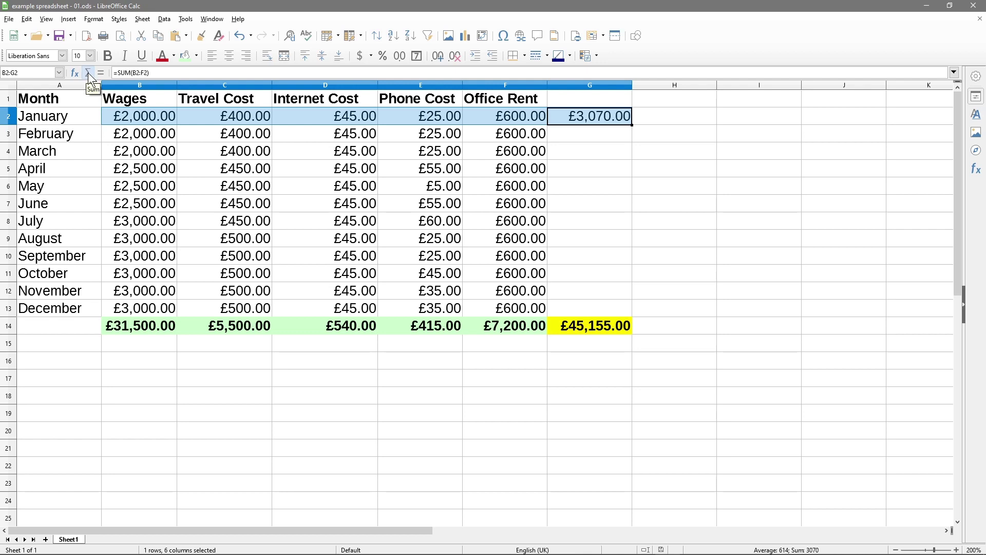
click(583, 120)
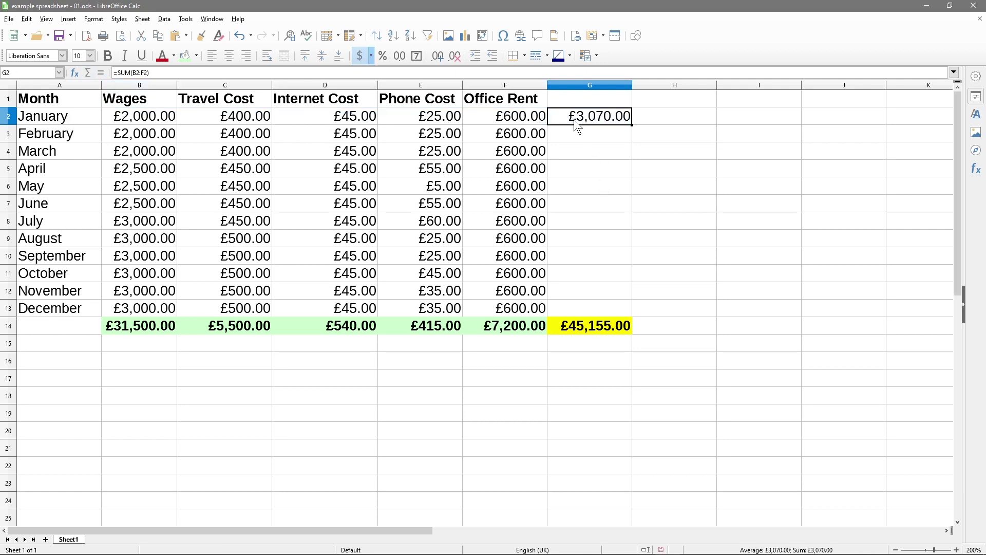
key(ctrl+z)
key(ctrl+z)
click(106, 55)
key(Return)
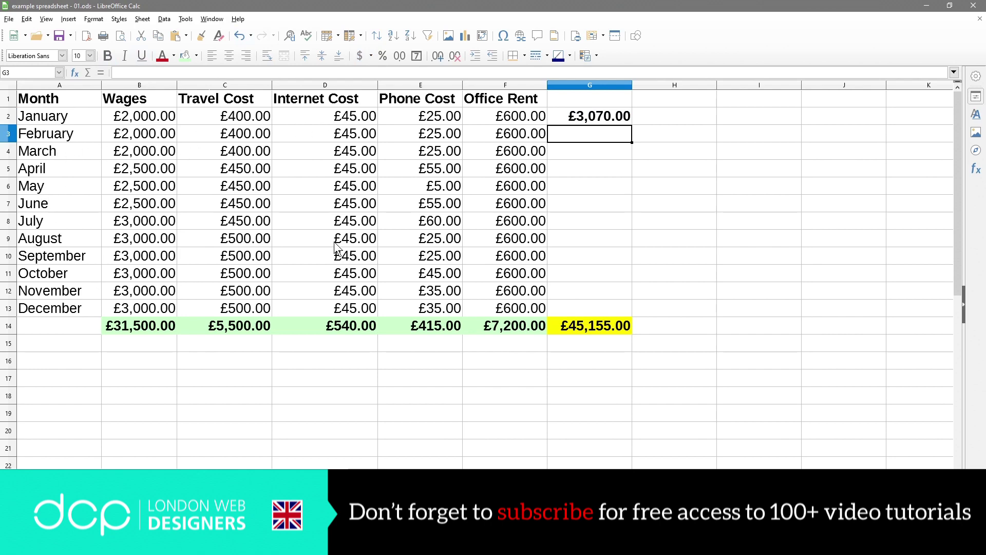
Step: Fill the January total formula in G2 down to G13 for the remaining months
click(578, 116)
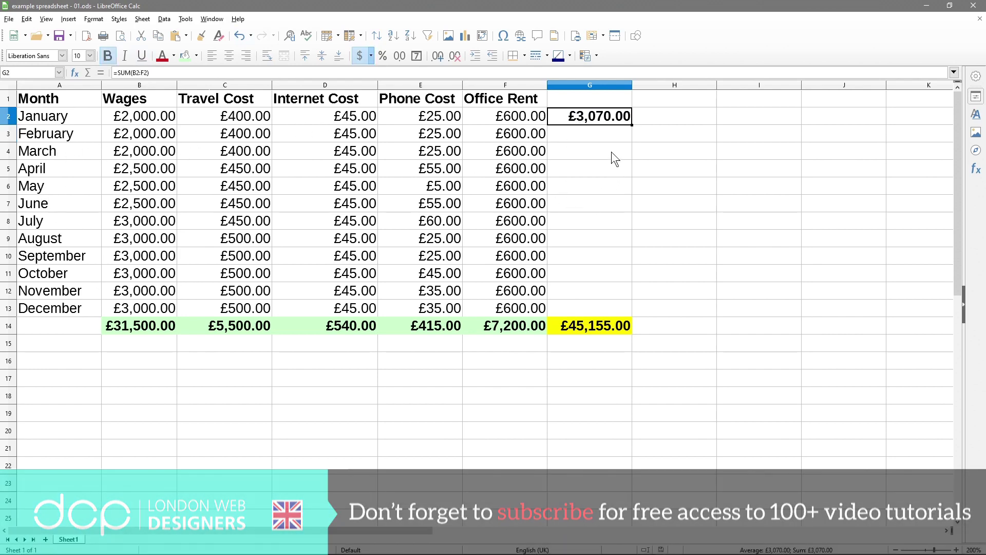
scroll(622, 211, up, 3)
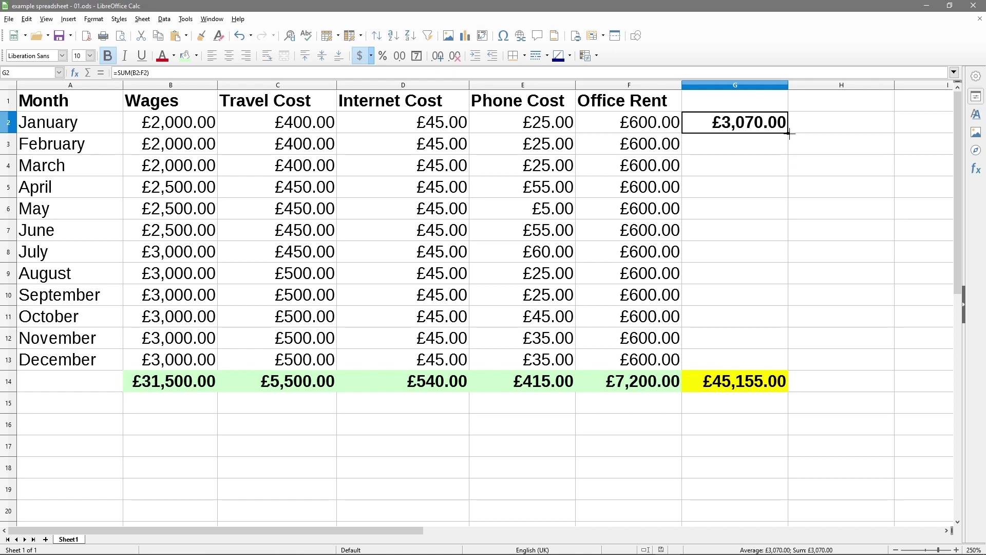
drag(788, 134, 793, 366)
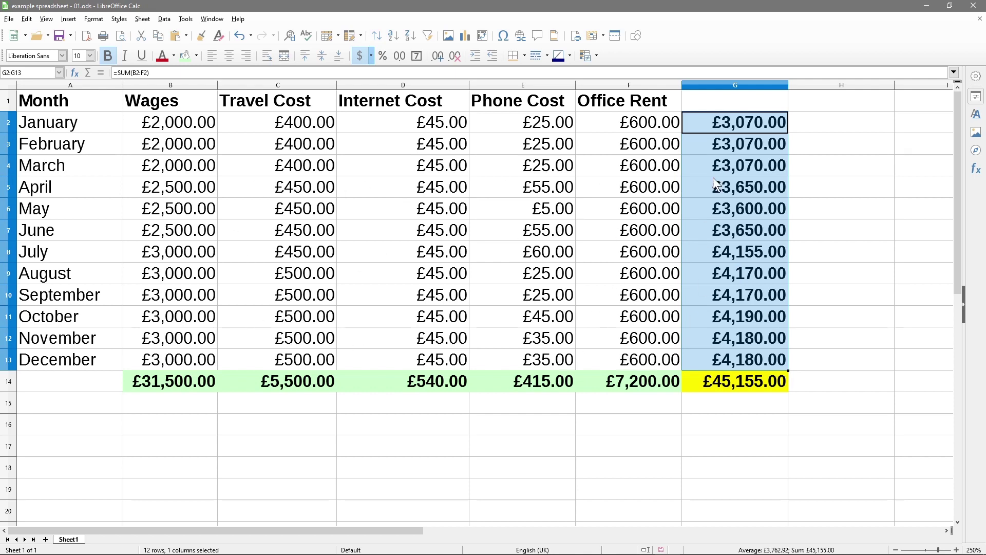
Step: Inspect the SUM formulas for the May and August totals in G6 and G9, checking the row cells they cover
click(743, 218)
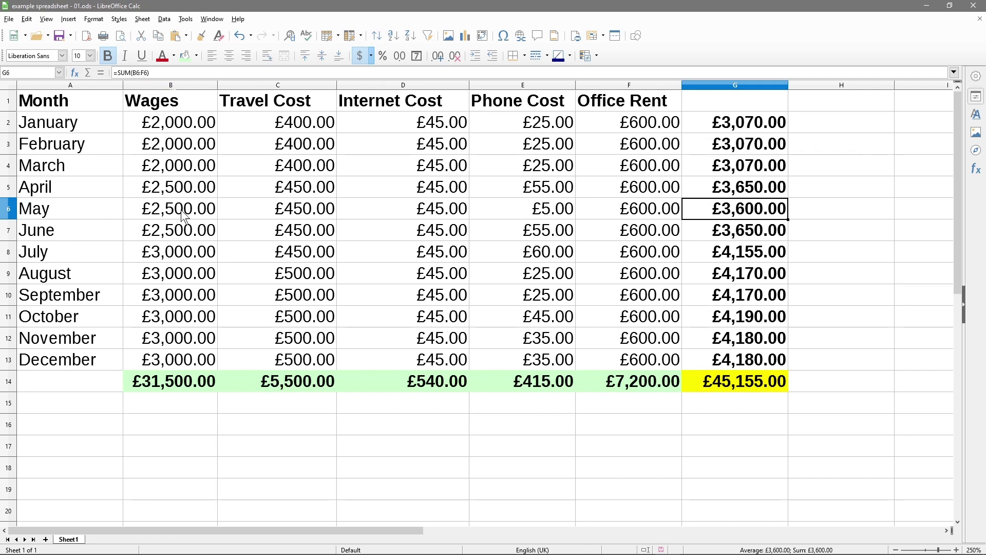
drag(187, 209, 624, 209)
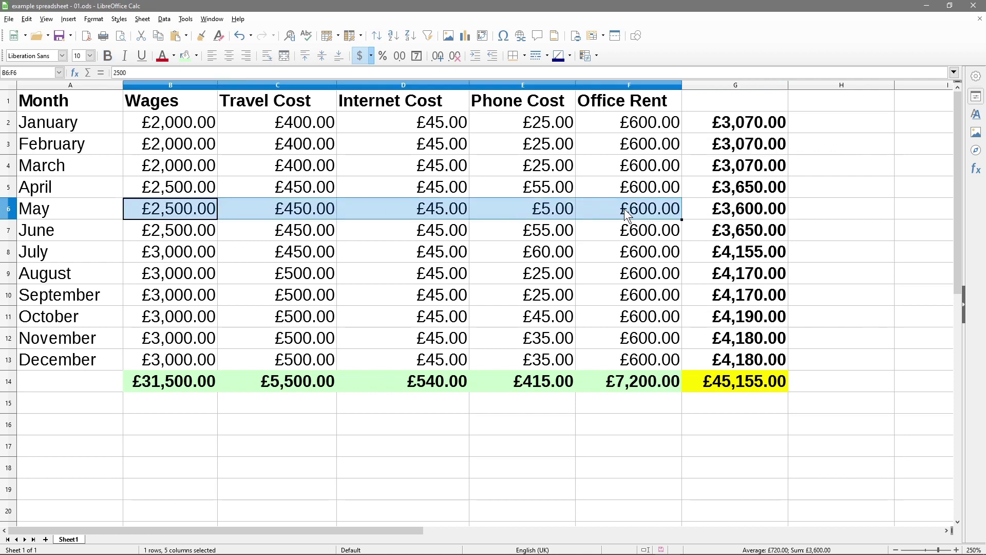
click(772, 207)
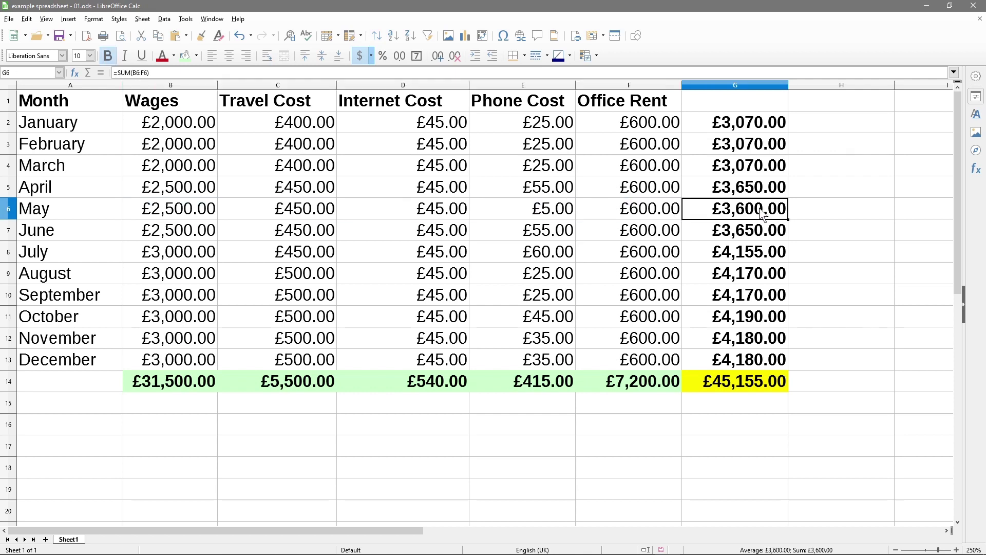
double_click(759, 208)
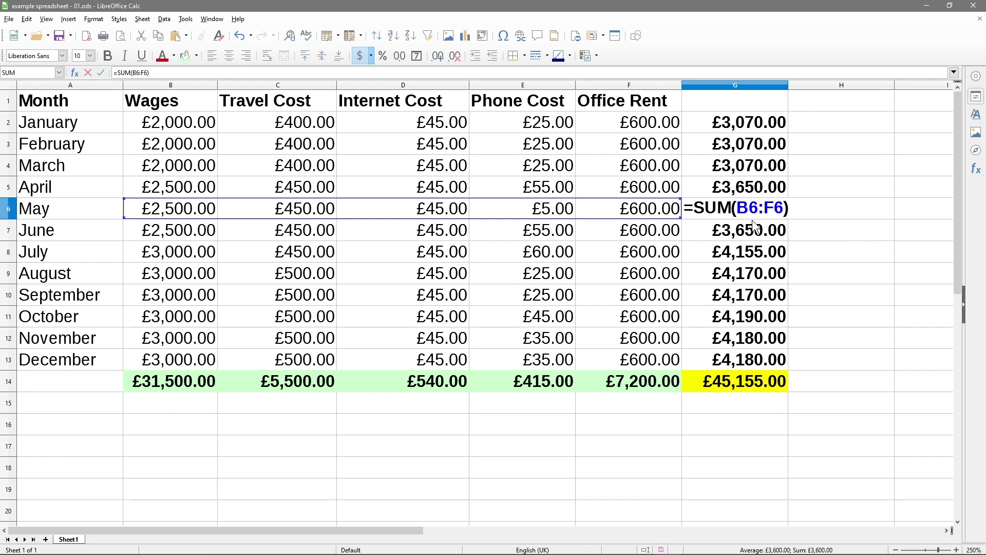
key(Escape)
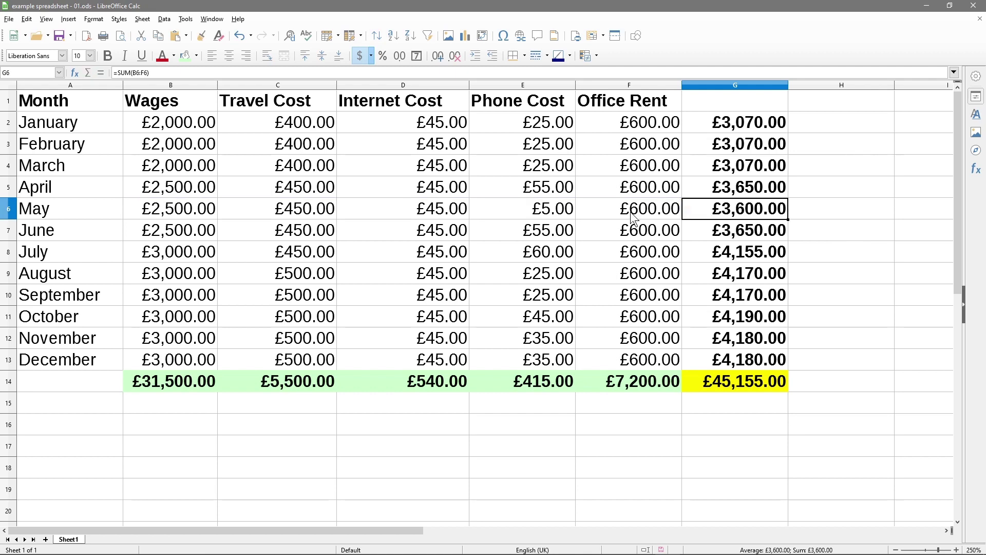
click(739, 278)
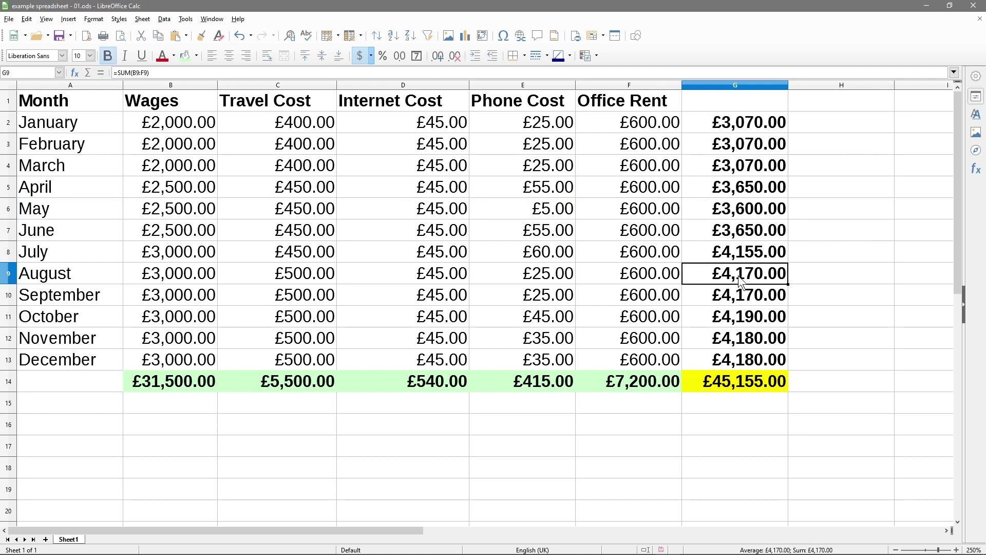
double_click(739, 275)
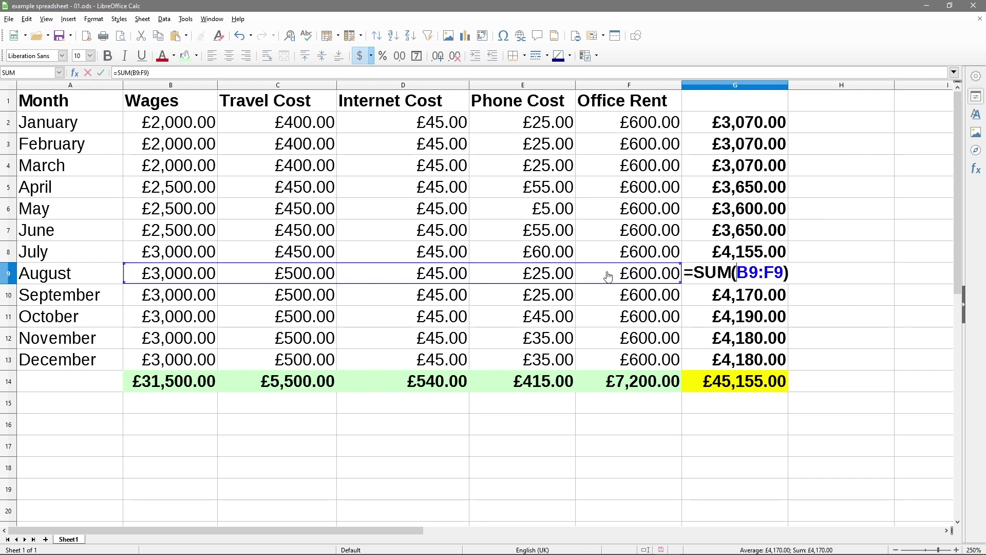
click(741, 272)
key(Escape)
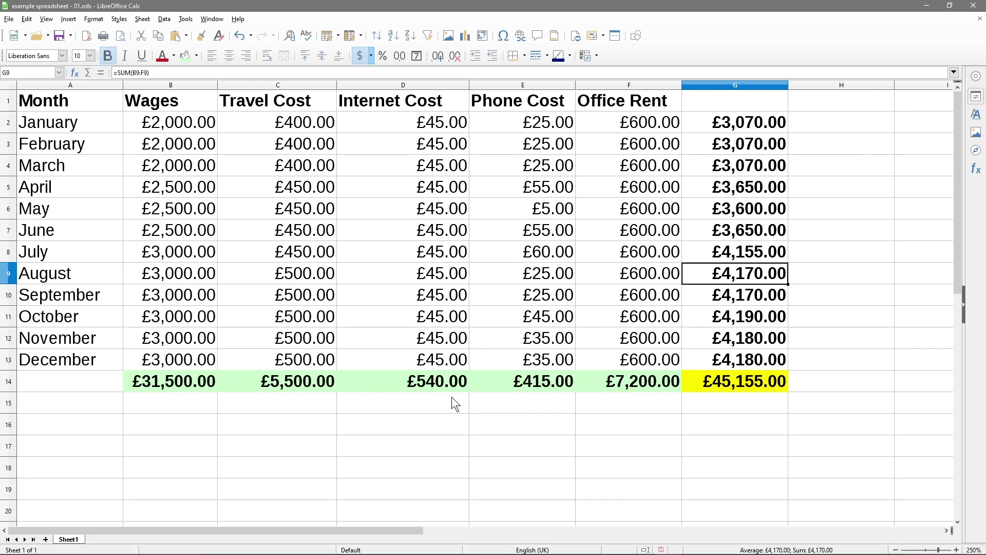
Step: Enter the heading "Media Cost" in B16 and make it bold
click(399, 295)
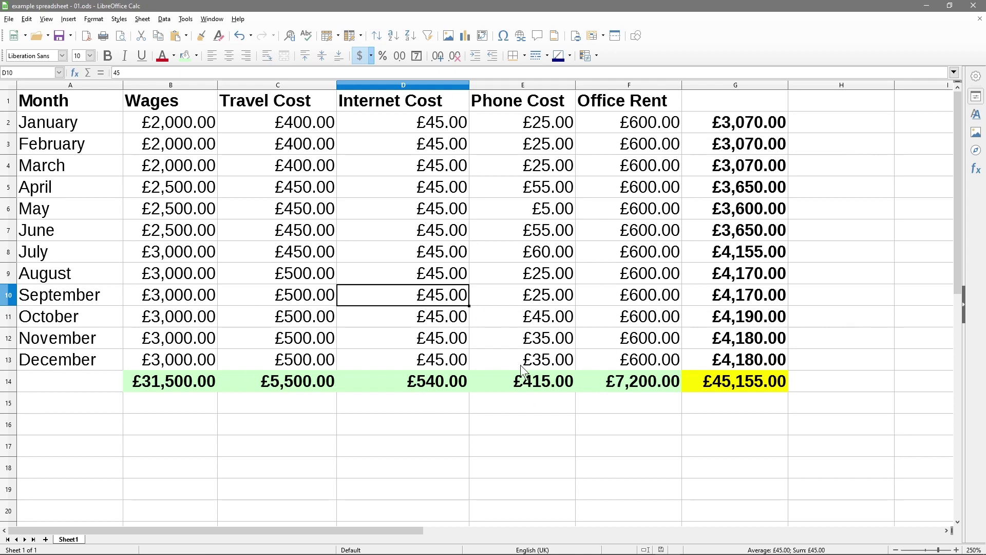
click(89, 425)
click(172, 424)
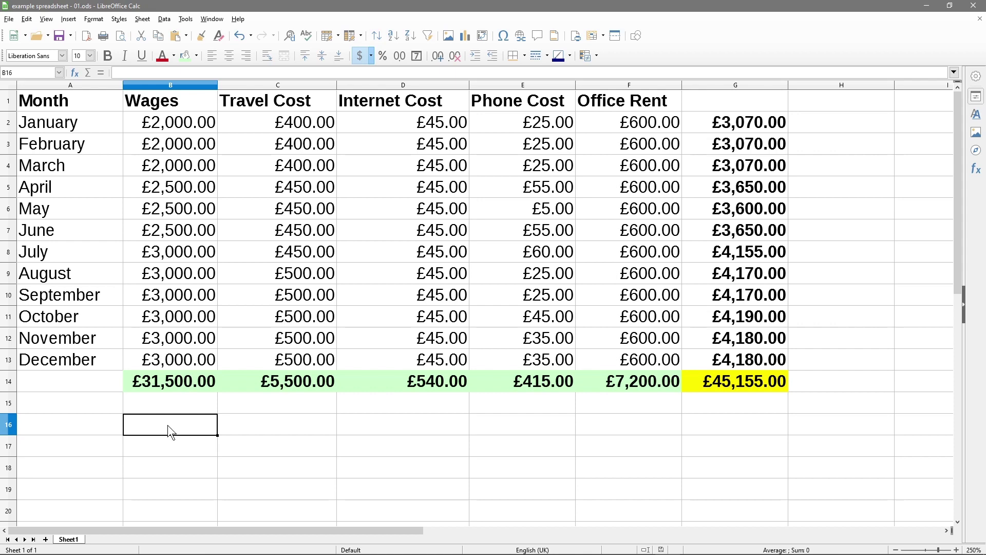
text(Media )
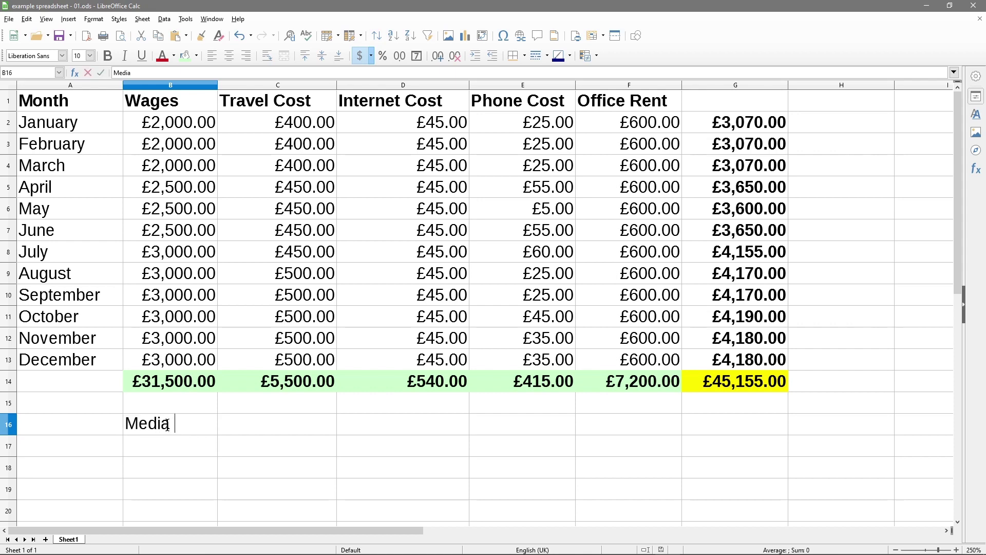
text(Cost)
key(Return)
click(180, 424)
key(ctrl+b)
click(181, 445)
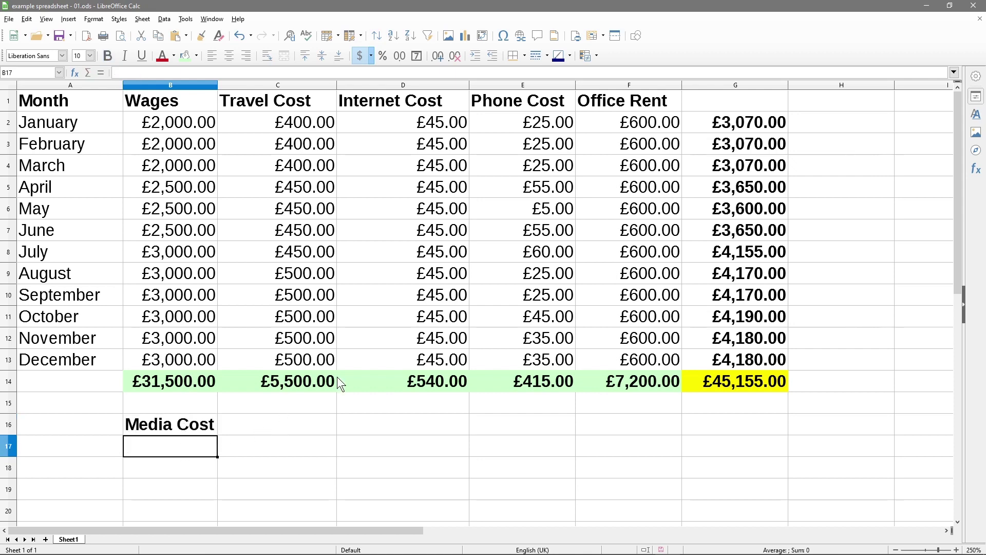
Step: Move the Media Cost heading from B16 to A16
click(440, 123)
key(Right)
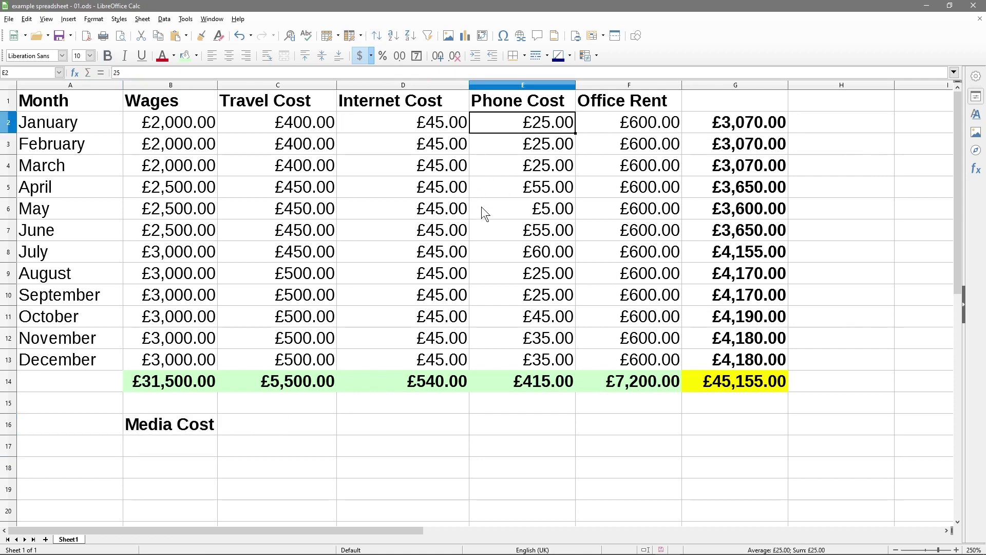
click(277, 428)
drag(48, 124, 57, 359)
click(165, 428)
drag(164, 428, 85, 429)
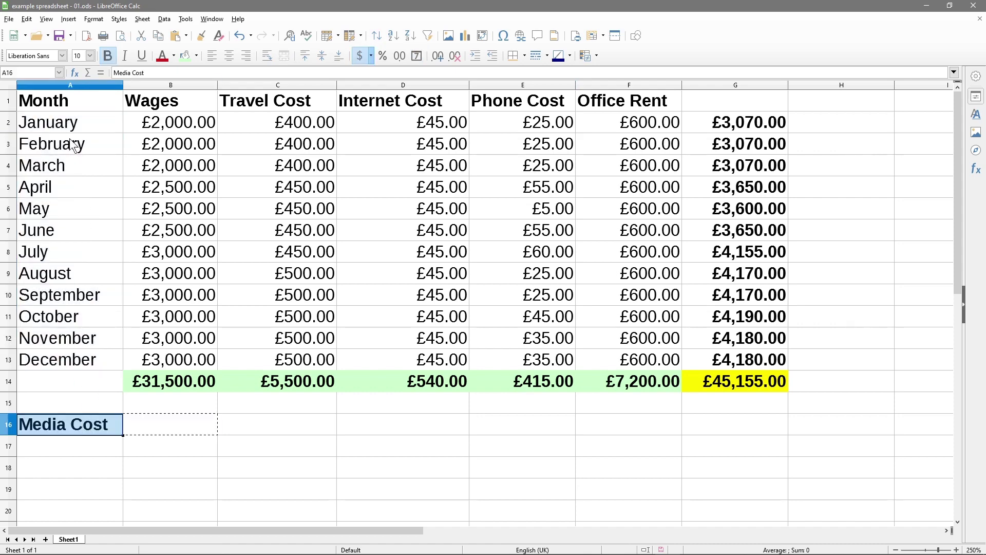
Step: Copy the month names from A2:A13 into A17:A28 under the Media Cost heading
drag(69, 124, 68, 355)
key(ctrl+c)
scroll(68, 355, down, 4)
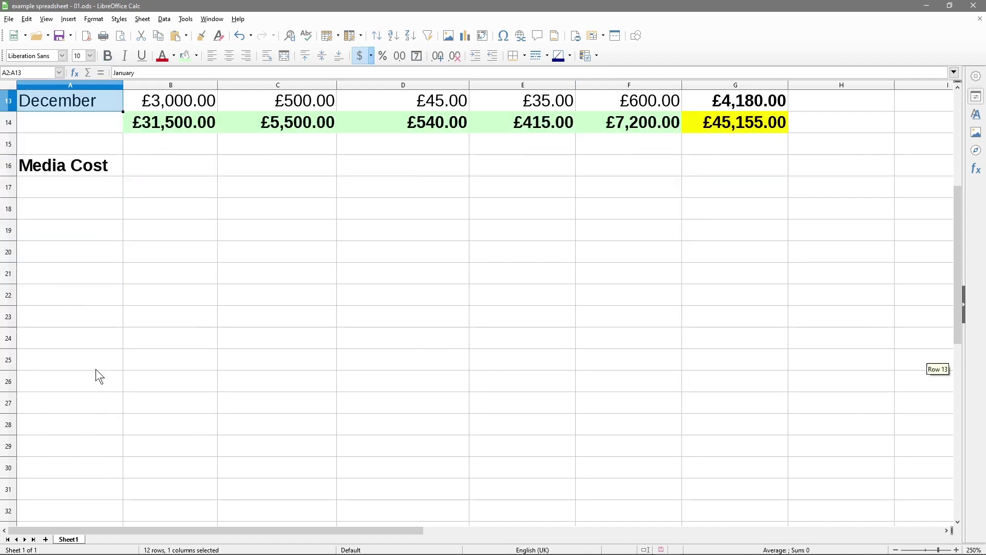
click(68, 189)
key(ctrl+v)
scroll(181, 282, up, 2)
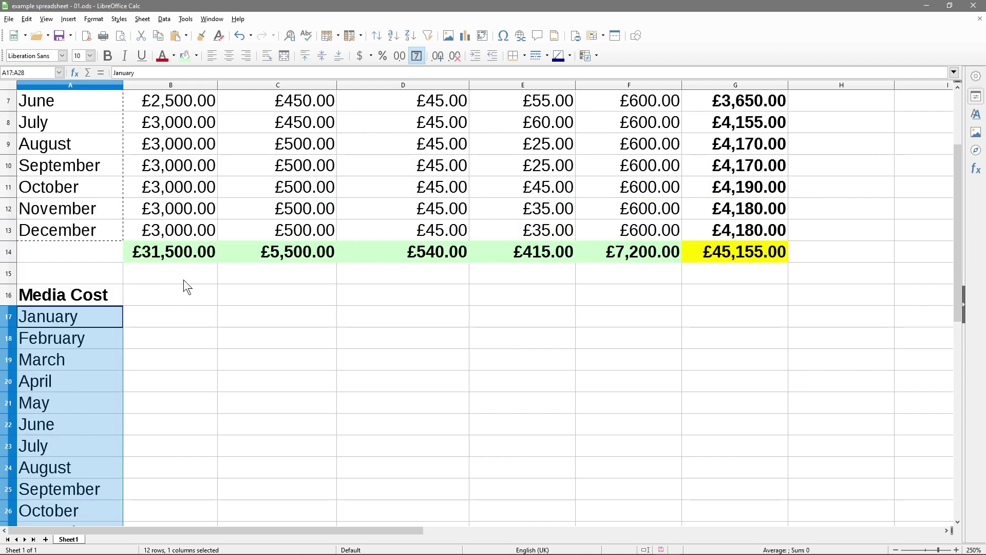
ctrl+scroll(202, 272, down, 2)
scroll(201, 273, up, 2)
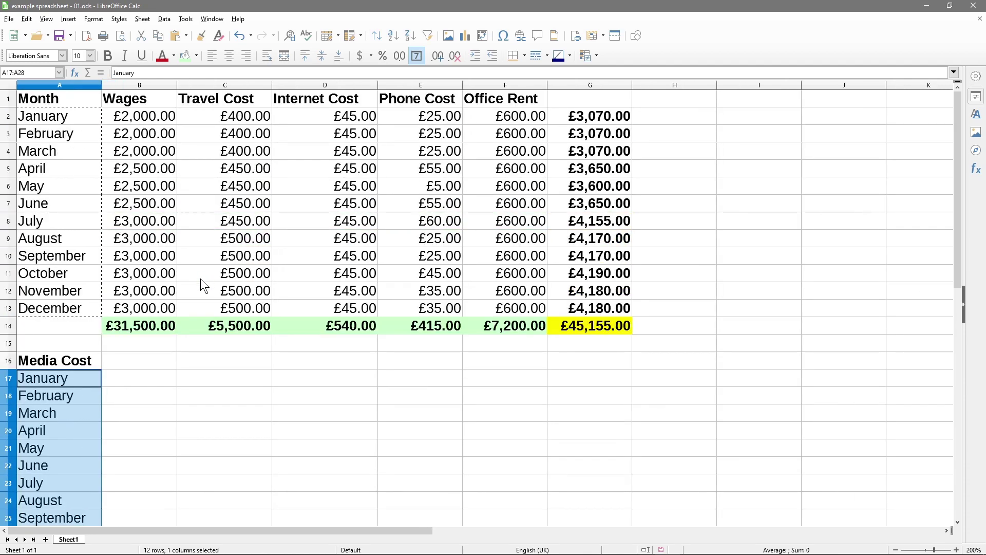
ctrl+scroll(199, 281, down, 2)
ctrl+scroll(198, 292, up, 1)
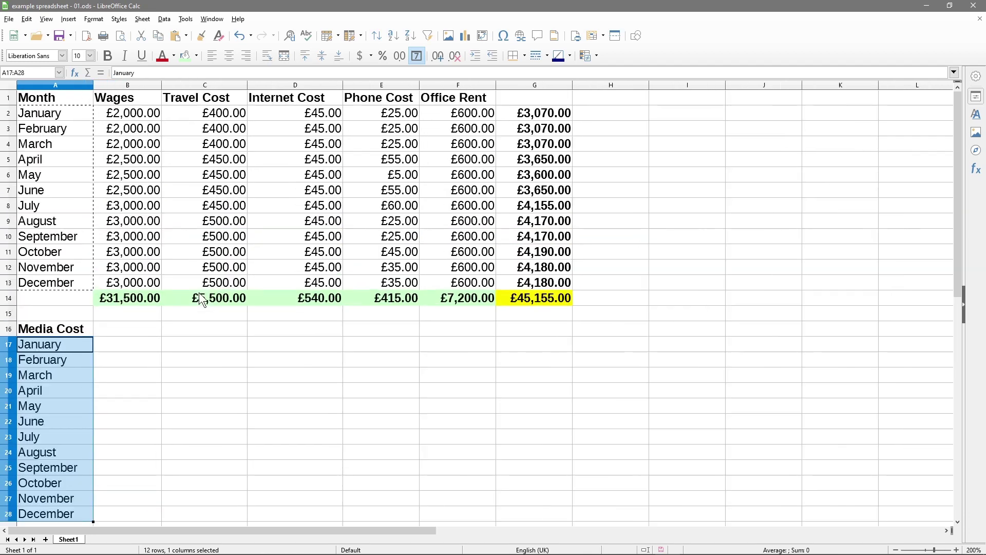
click(140, 378)
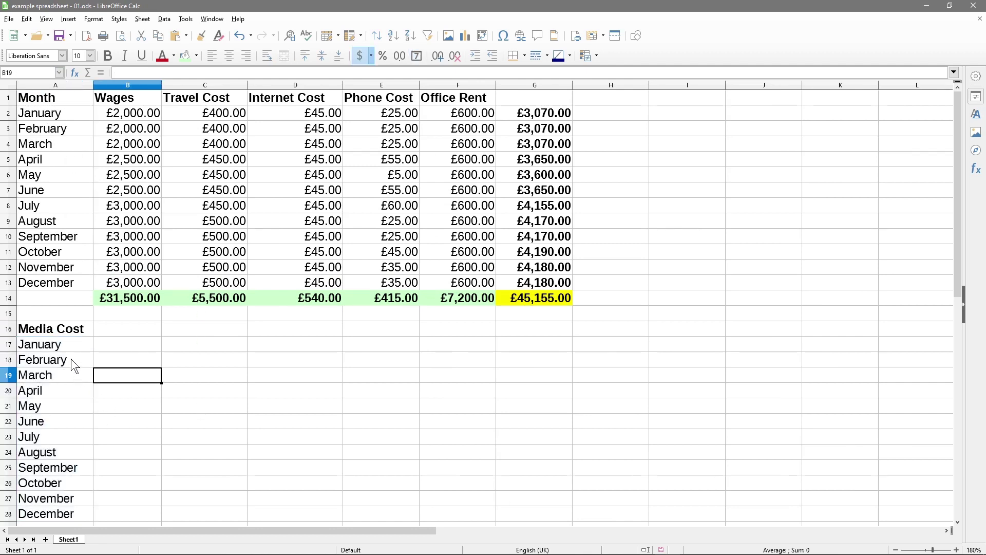
click(51, 332)
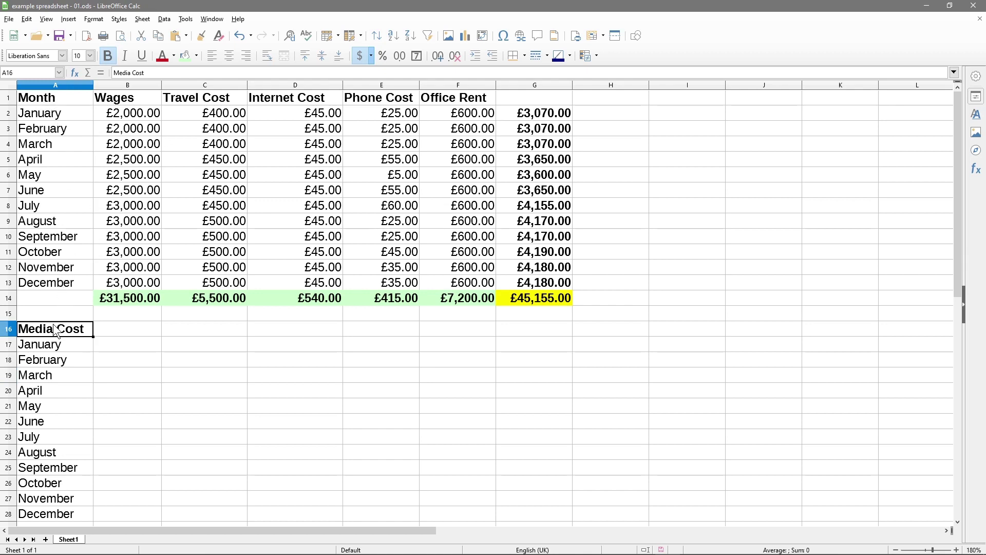
Step: Total January's internet and phone costs in B17 with the formula =SUM(D2:E2)
click(61, 343)
click(77, 330)
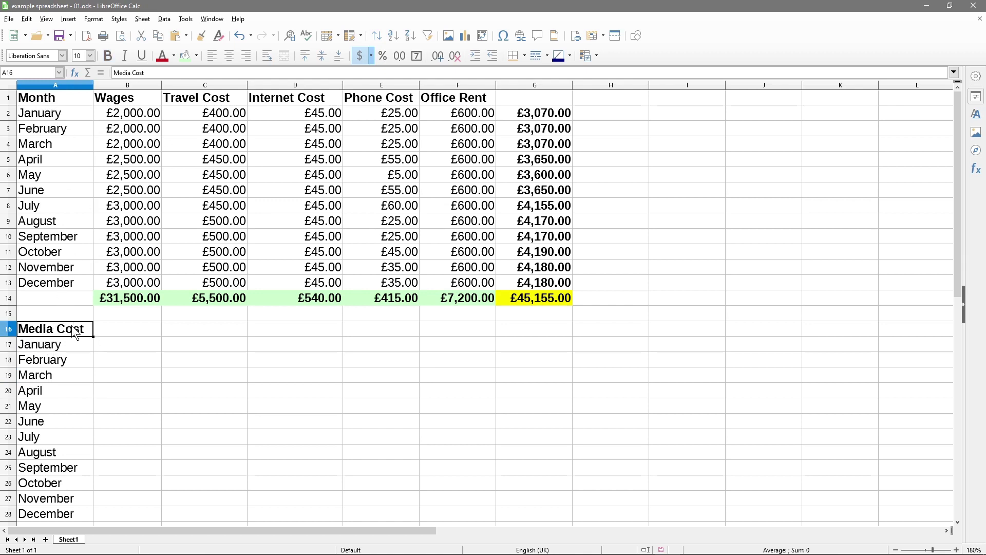
click(116, 345)
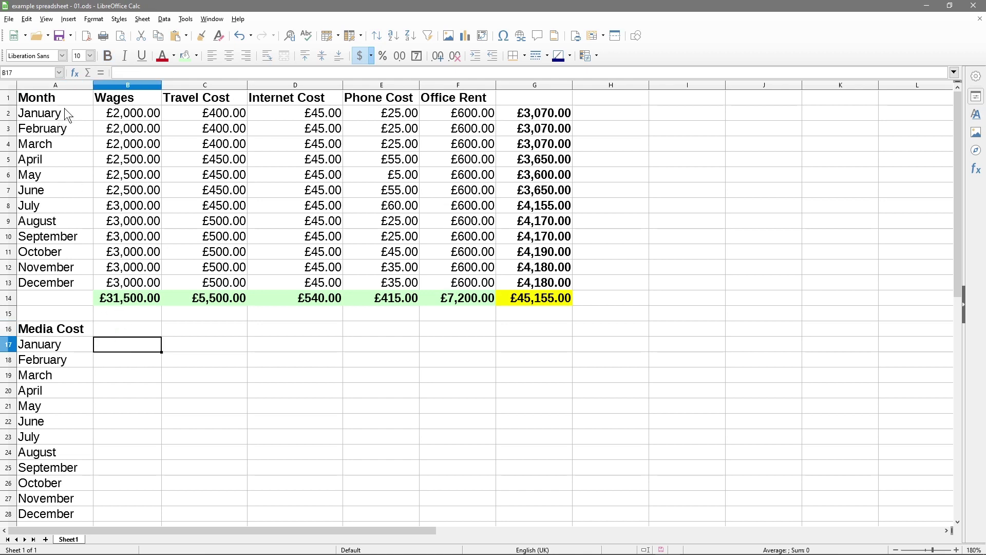
click(88, 75)
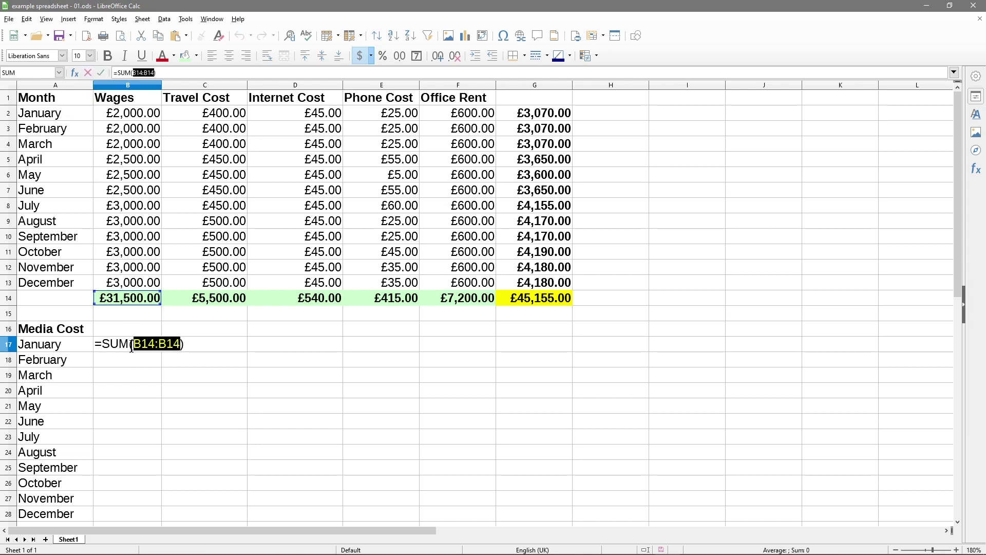
click(324, 121)
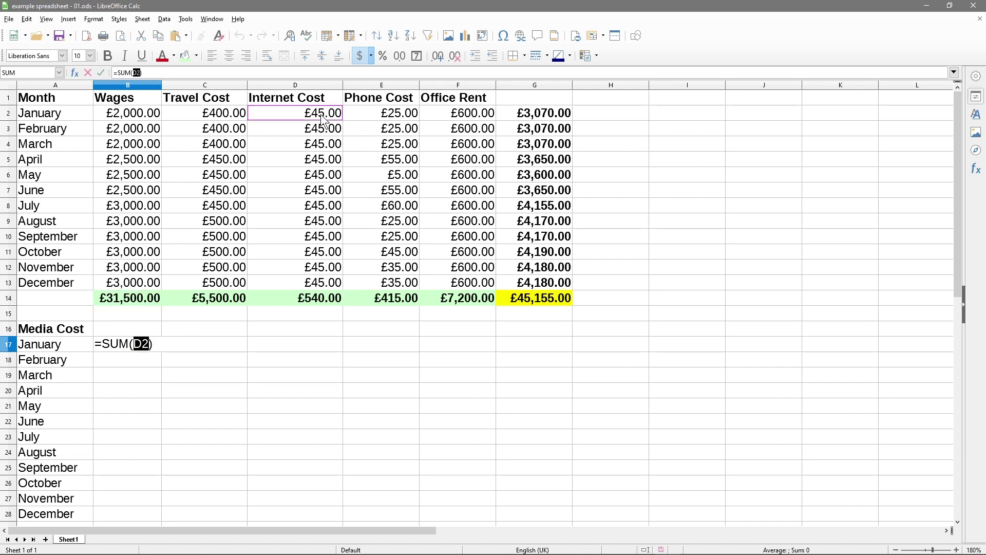
shift+click(394, 120)
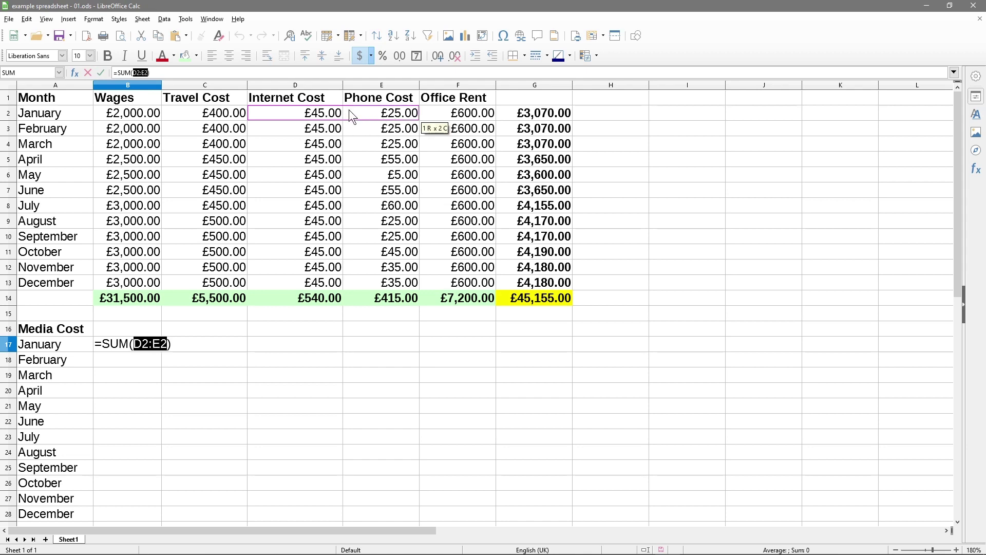
key(Return)
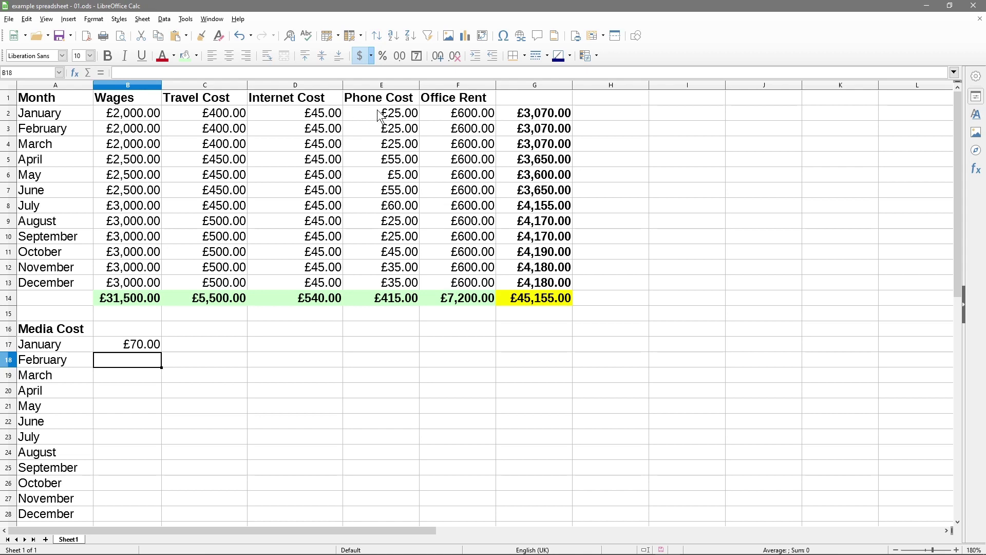
Step: Fill the January media cost formula from B17 down the column through May in B21
click(150, 350)
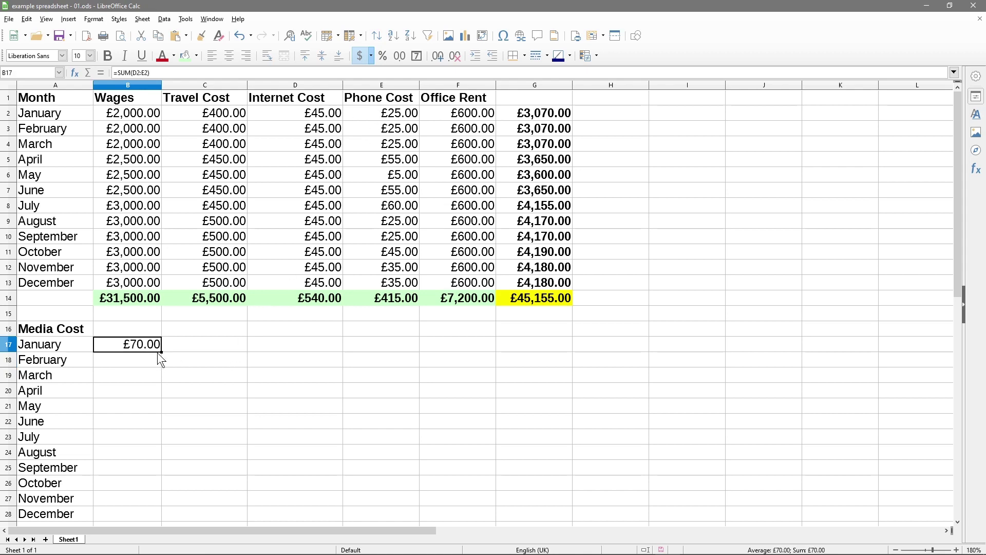
drag(160, 352, 158, 365)
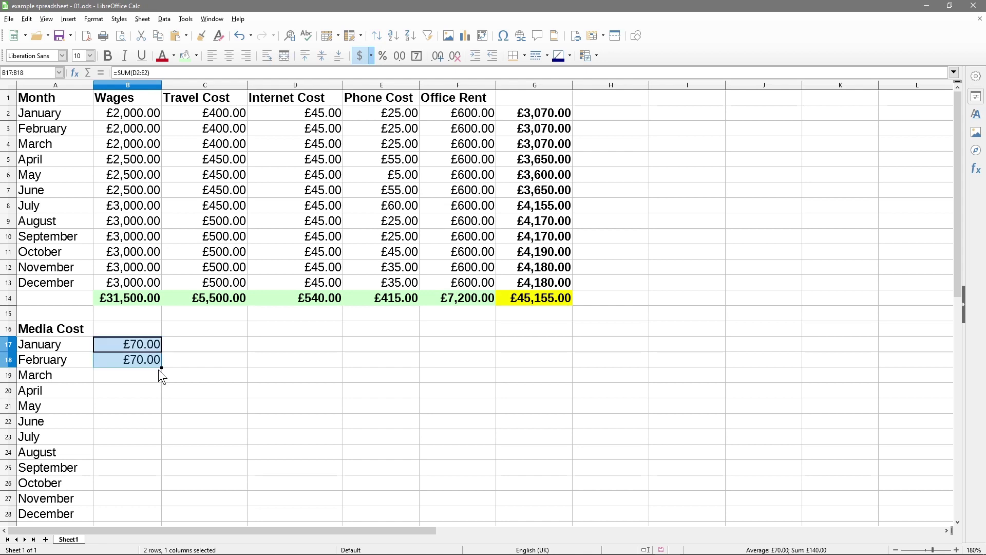
drag(159, 368, 159, 400)
click(147, 391)
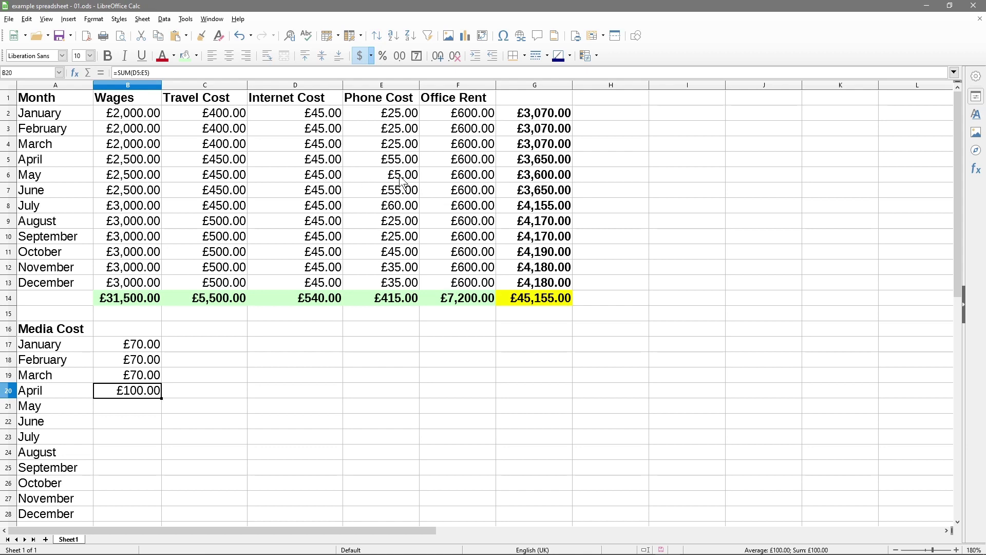
click(141, 411)
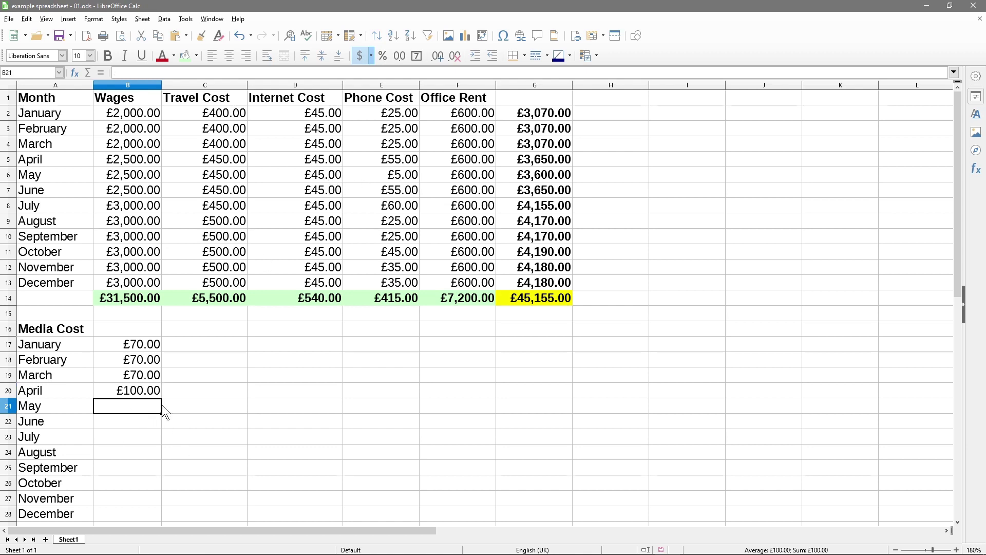
click(152, 394)
drag(161, 399, 145, 411)
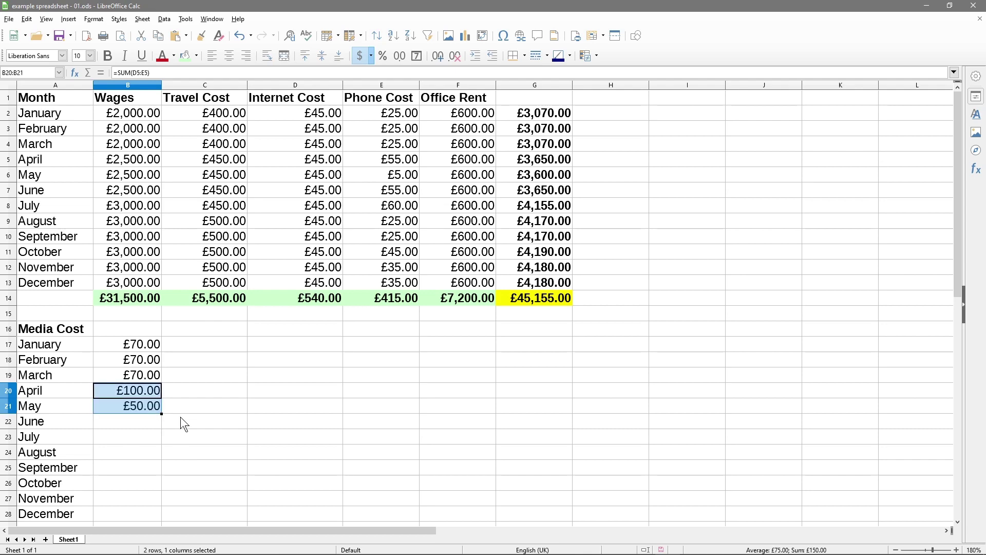
Step: Extend the media cost formula down through December so that it covers B17:B28
scroll(181, 418, down, 1)
drag(161, 368, 154, 470)
click(229, 453)
drag(128, 298, 137, 471)
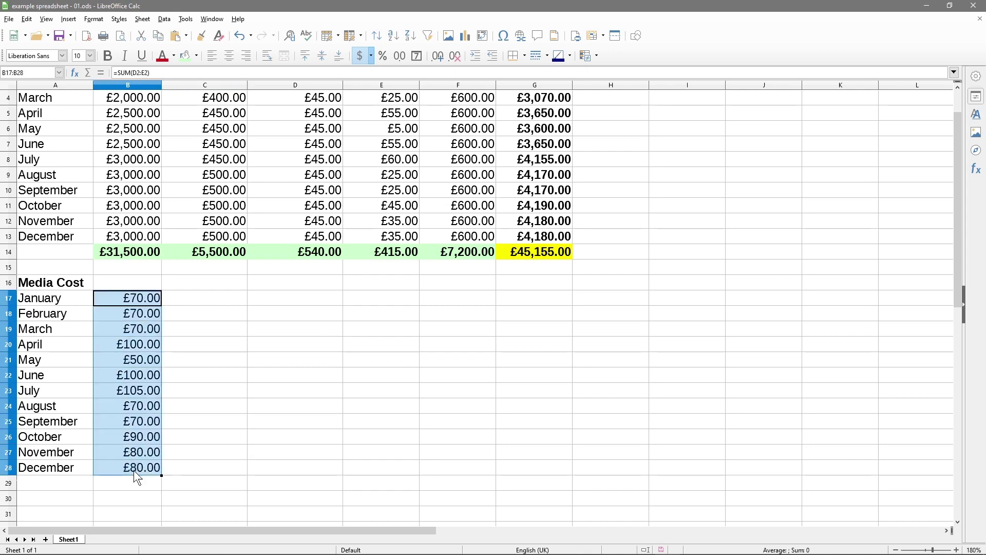
click(53, 287)
drag(131, 303, 138, 468)
Step: Extend the Media Cost heading in A16 with "| Internet Cost", copying the category name from D1
double_click(43, 282)
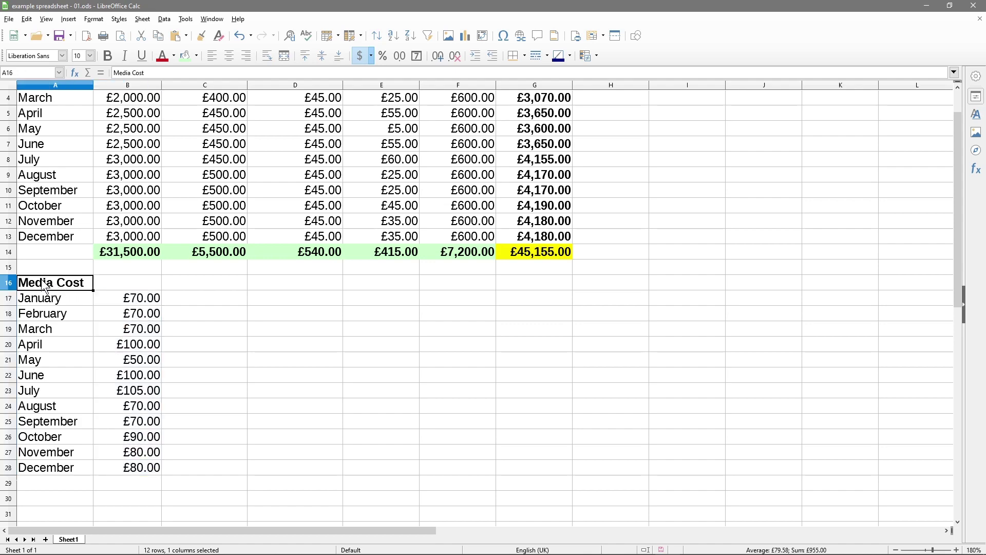
text(|)
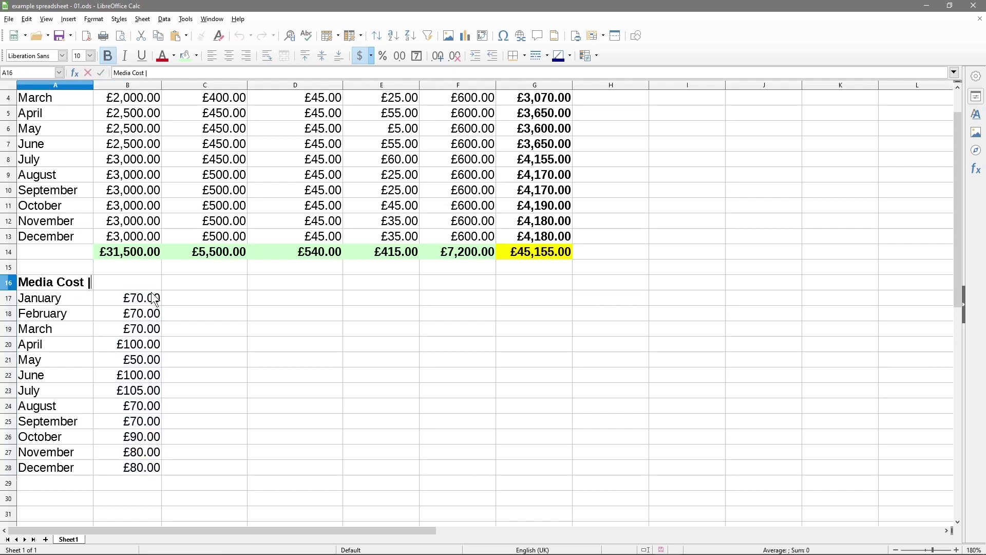
scroll(154, 298, up, 1)
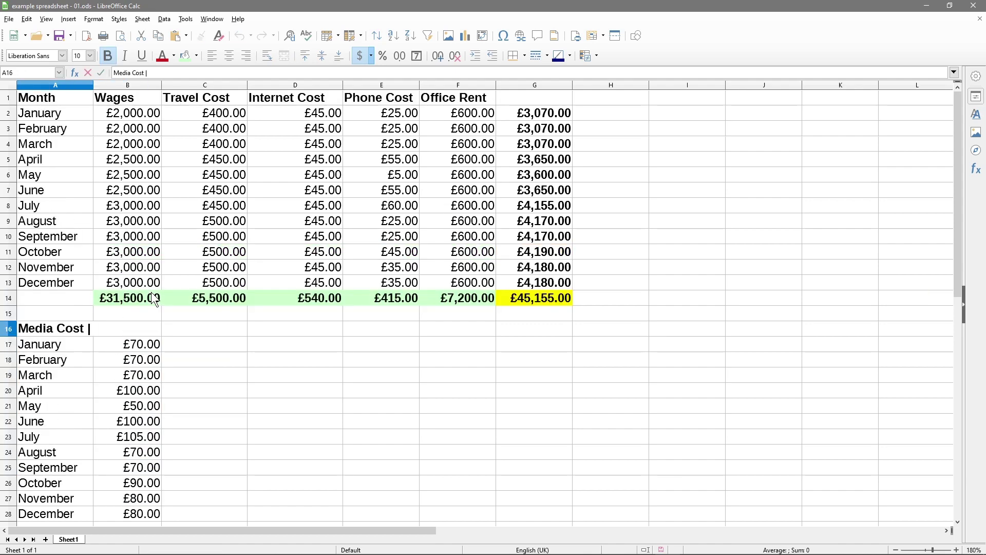
double_click(316, 103)
drag(333, 96, 205, 110)
key(ctrl+c)
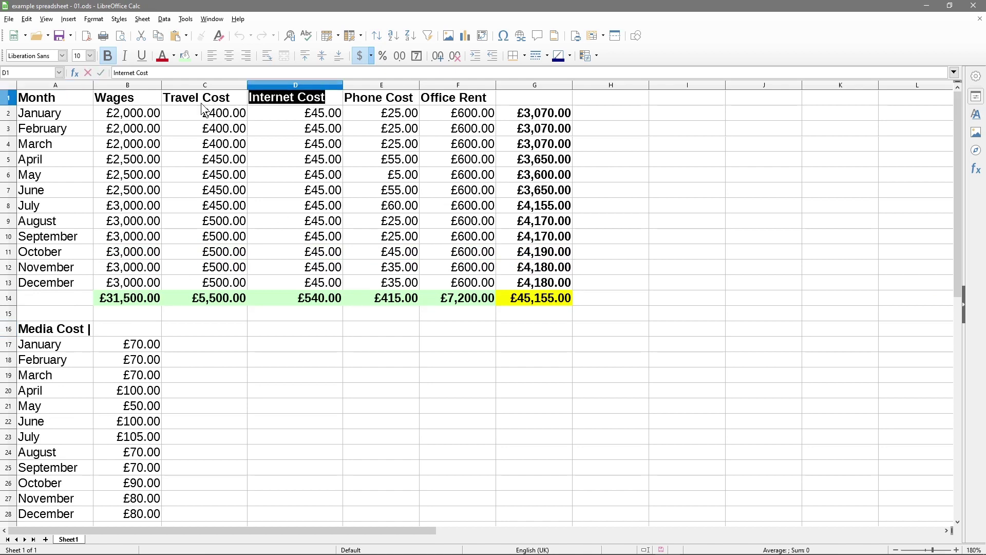
double_click(45, 332)
key(ctrl+v)
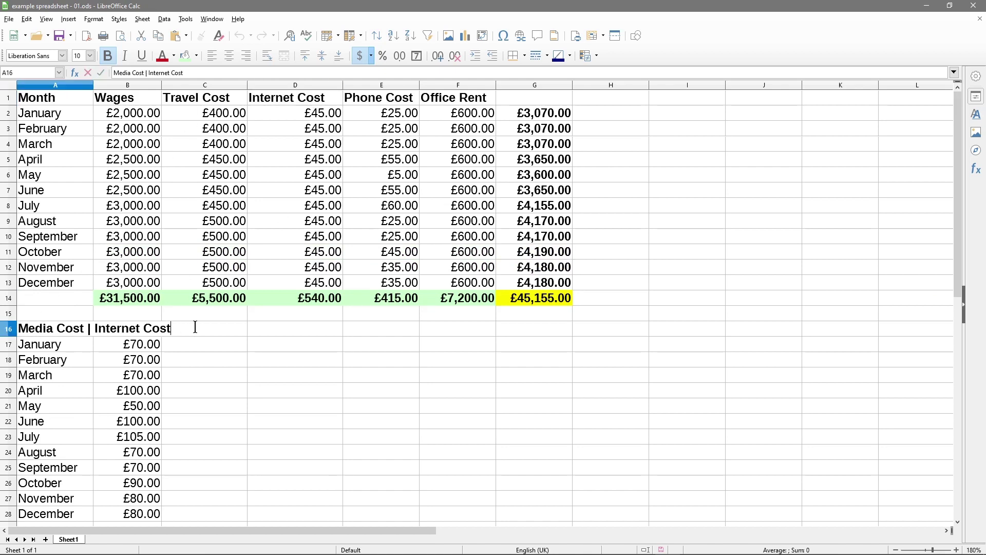
Step: Append "& Phone Cost" to the heading in A16, copying the category name from E1
text(&)
double_click(413, 99)
drag(414, 99, 249, 300)
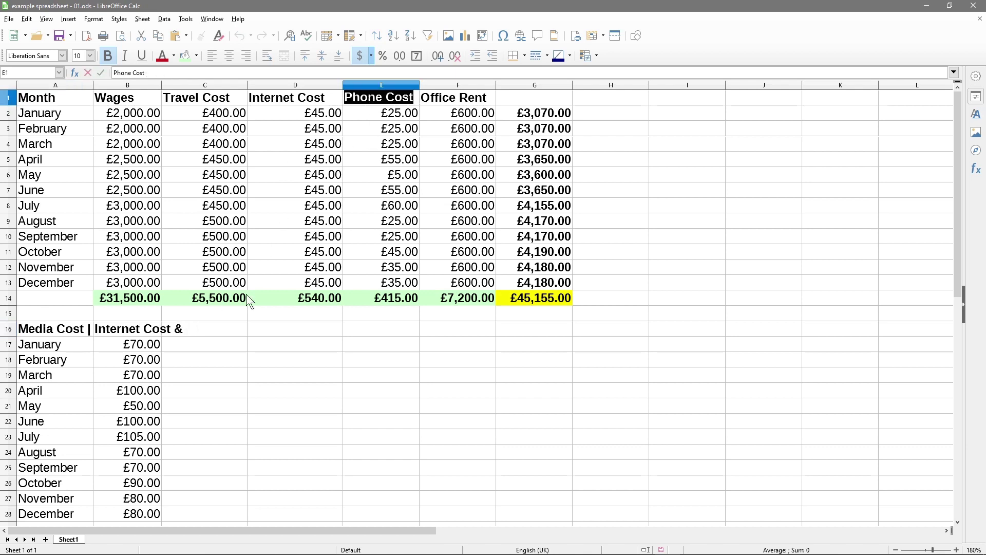
key(ctrl+c)
double_click(48, 328)
click(185, 331)
key(ctrl+v)
click(248, 392)
Step: Review the monthly media costs in B17:B28, checking the formulas for January, April, July and October
drag(67, 331, 154, 513)
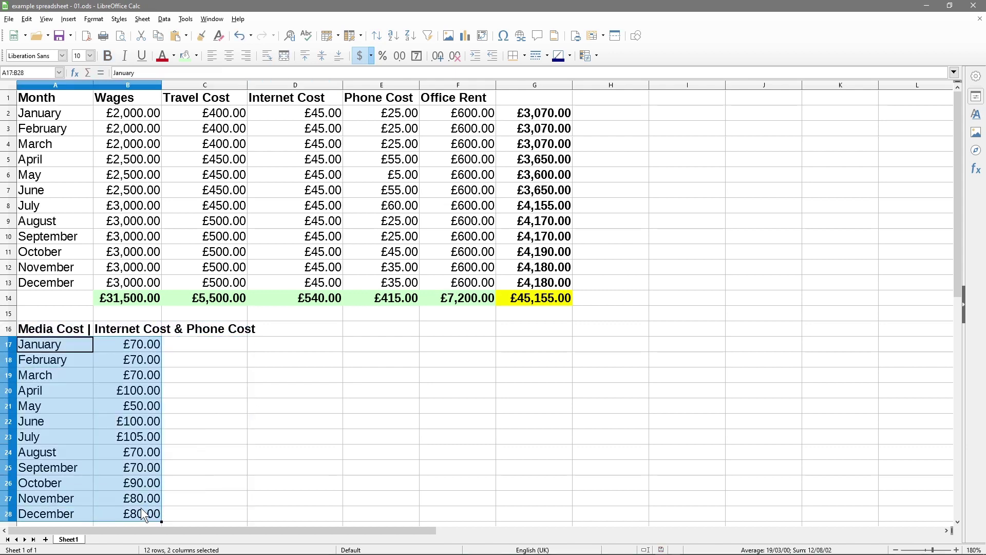
click(131, 344)
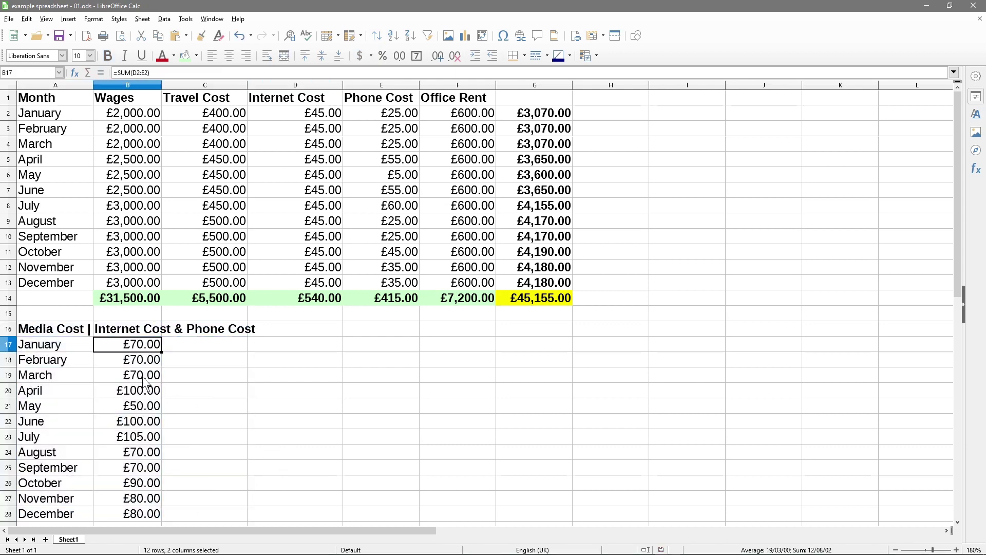
click(132, 390)
click(132, 436)
click(134, 483)
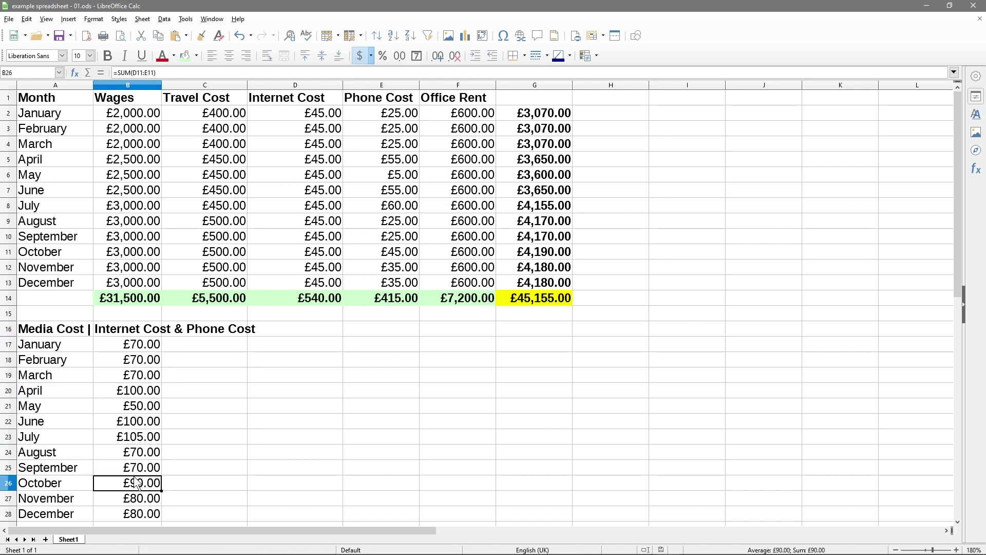
click(157, 351)
drag(157, 351, 143, 517)
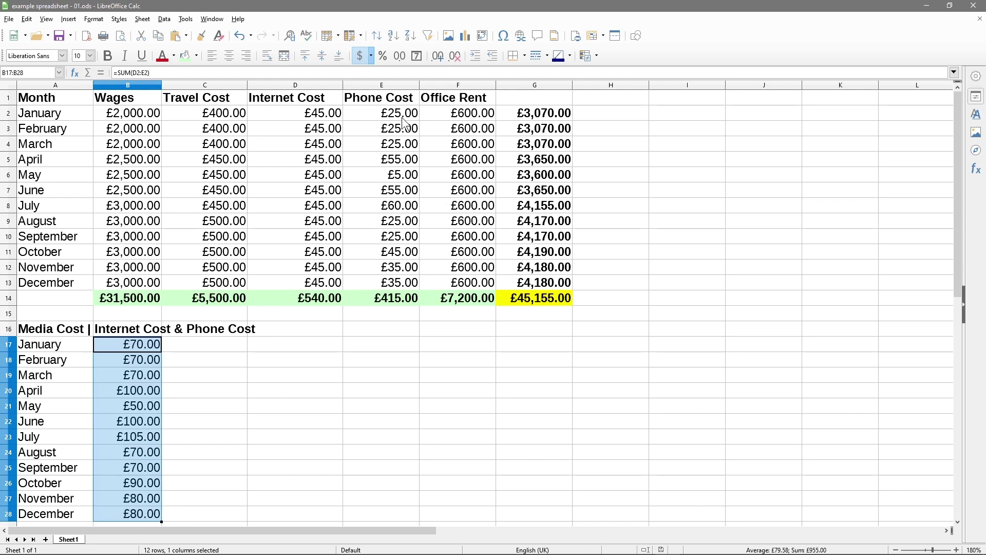
Step: Inspect which cells the June media cost formula in B22 adds up, leaving the formula as it is
click(143, 427)
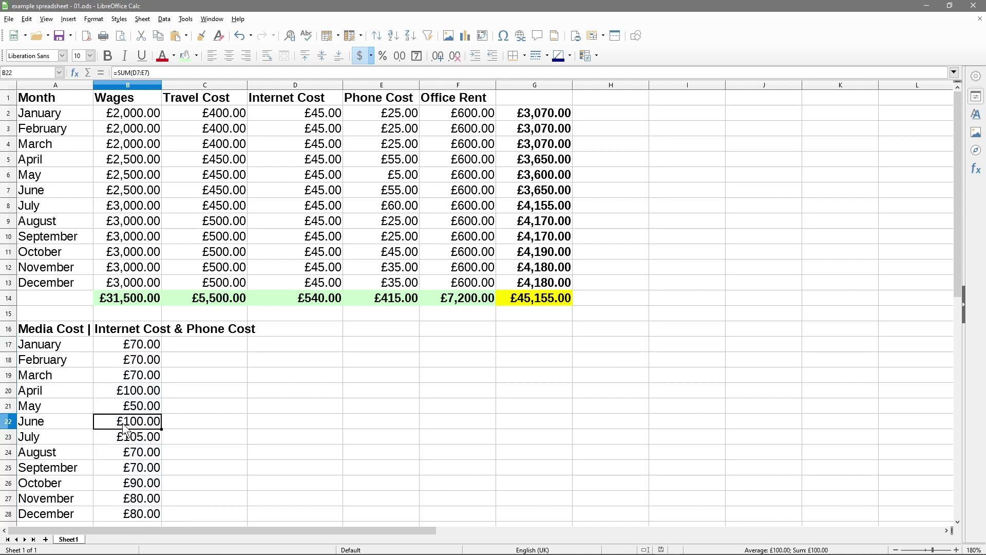
double_click(137, 429)
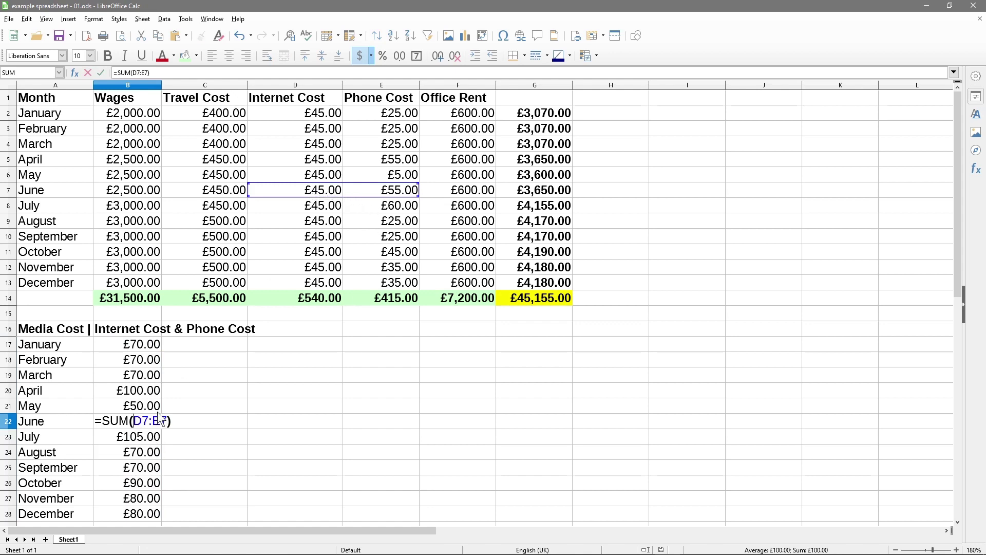
click(125, 419)
key(Escape)
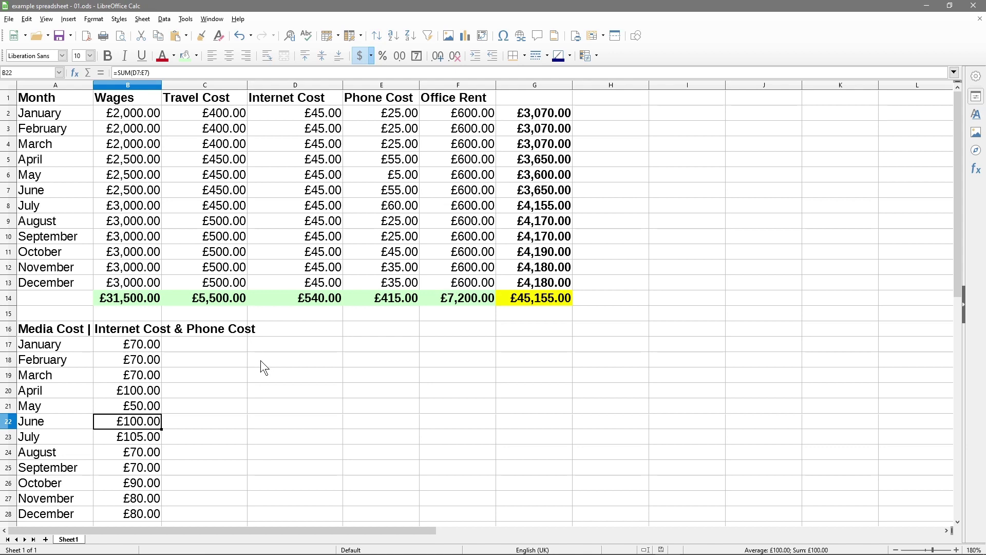
Step: Enter £120 in F17 beside the media cost table
click(274, 346)
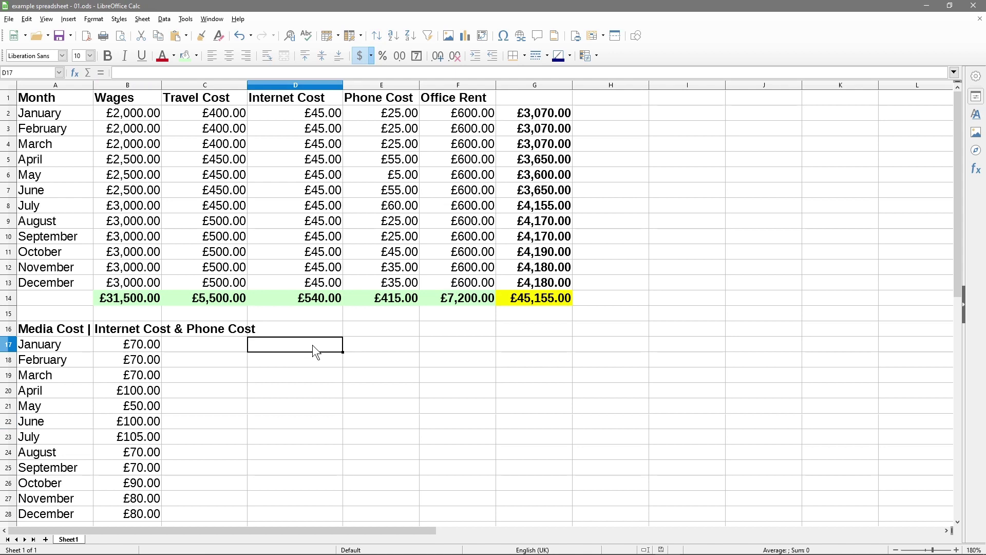
click(426, 345)
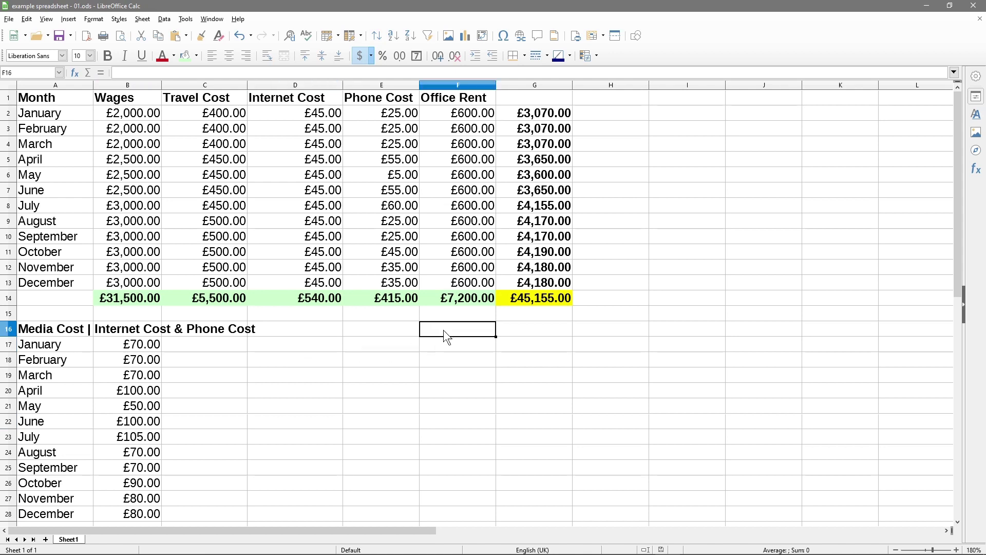
text(£120)
key(Return)
click(465, 347)
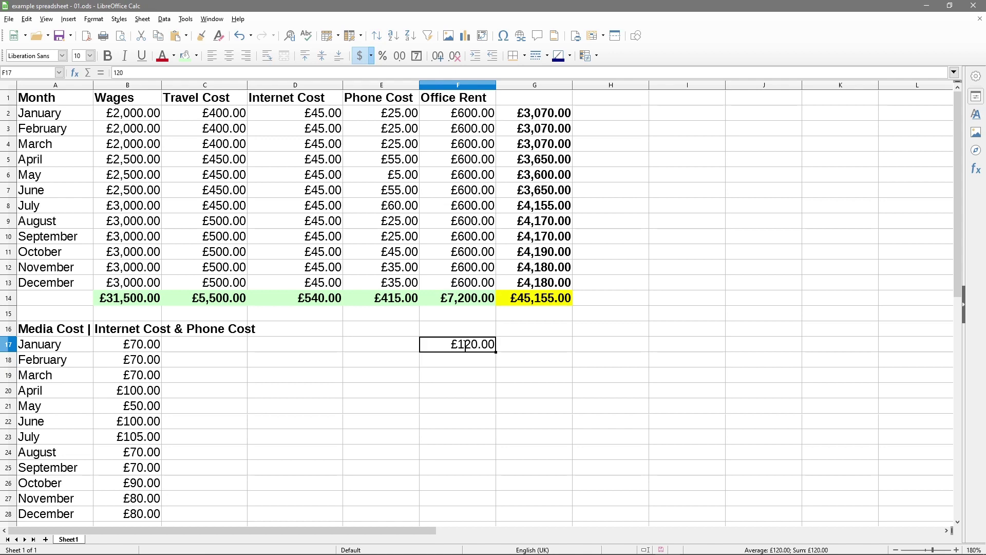
click(527, 349)
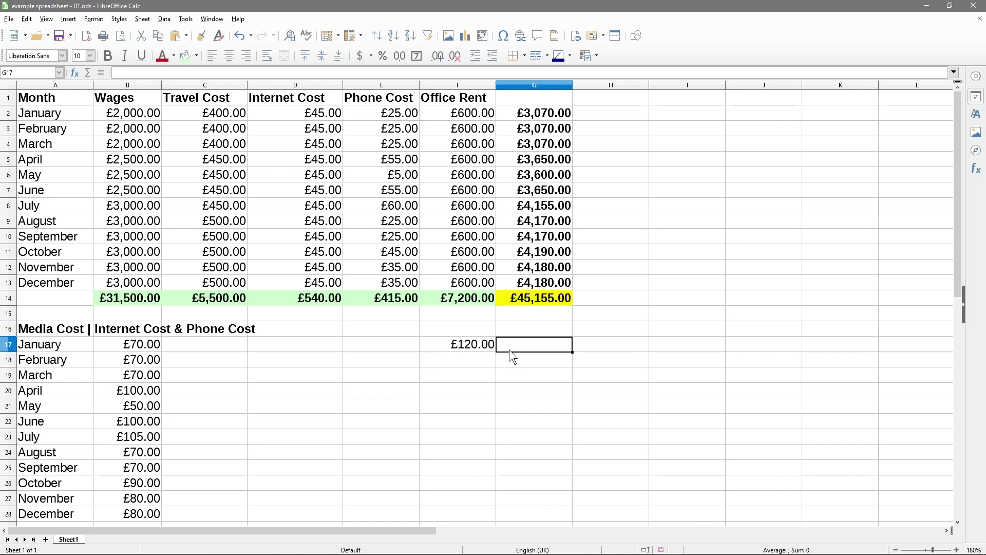
Step: Change the amount in F17 to 100
click(479, 345)
text(100)
key(Return)
key(Up)
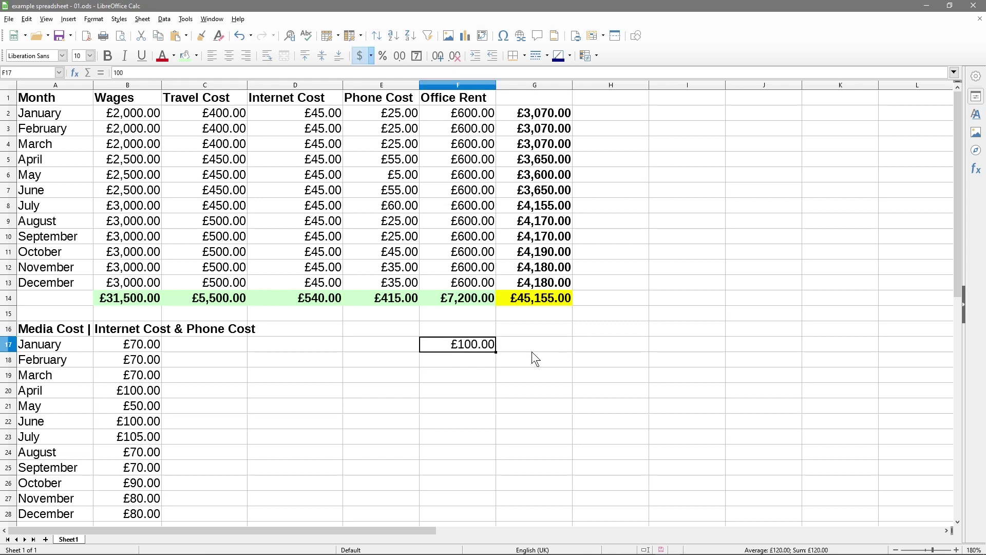
click(532, 351)
key(Left)
click(532, 352)
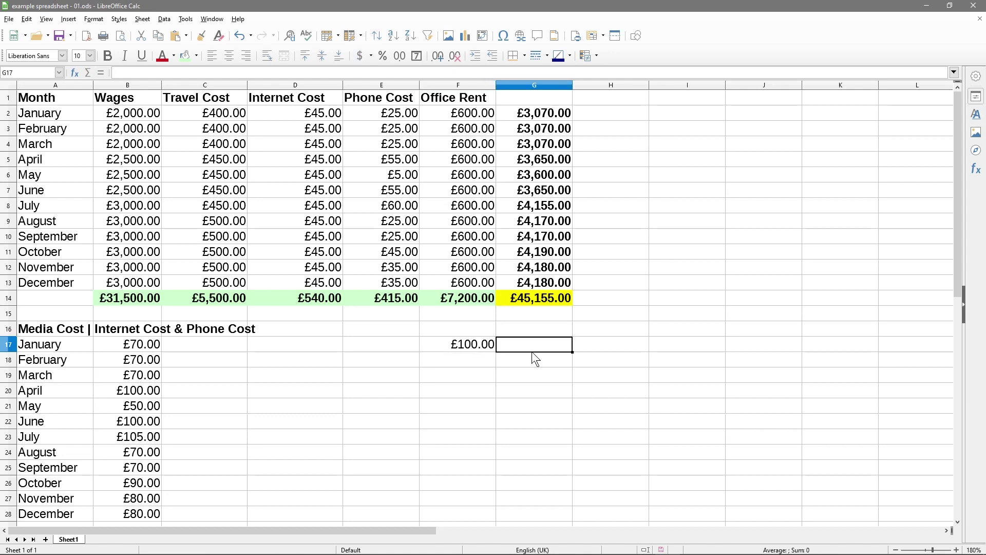
key(Left)
click(532, 351)
key(Left)
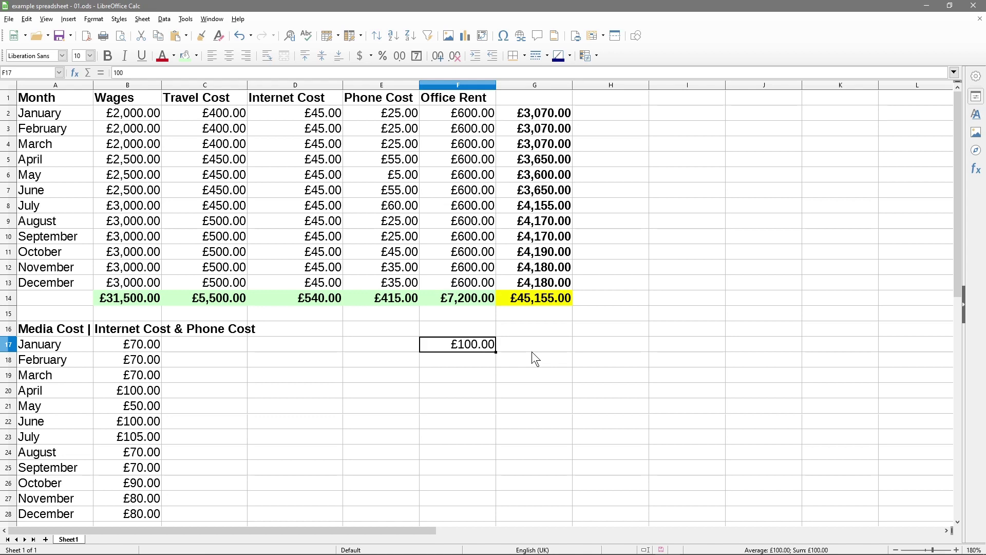
Step: Calculate 20% of the £100 amount in G17 with the formula =F17*0.2 and check it against F17
click(532, 351)
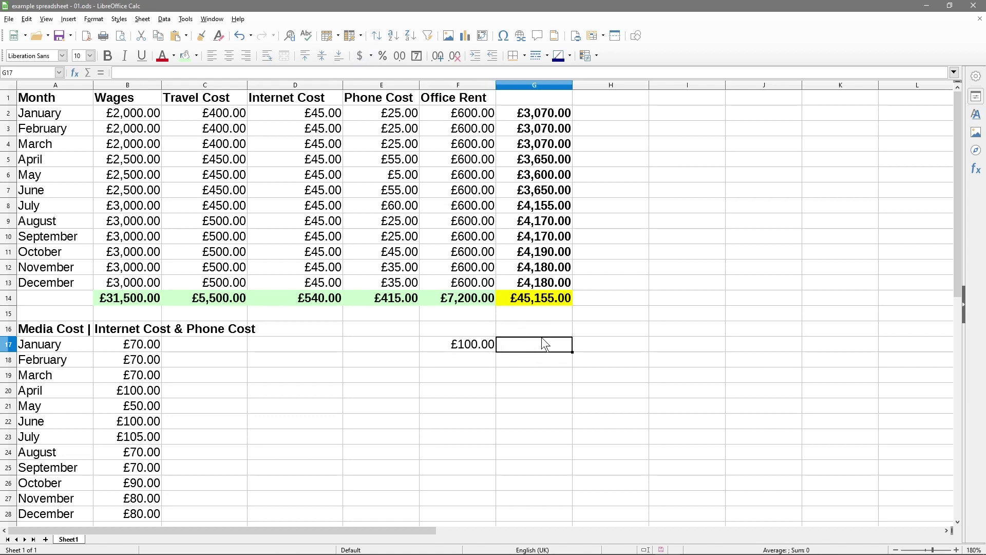
text(=)
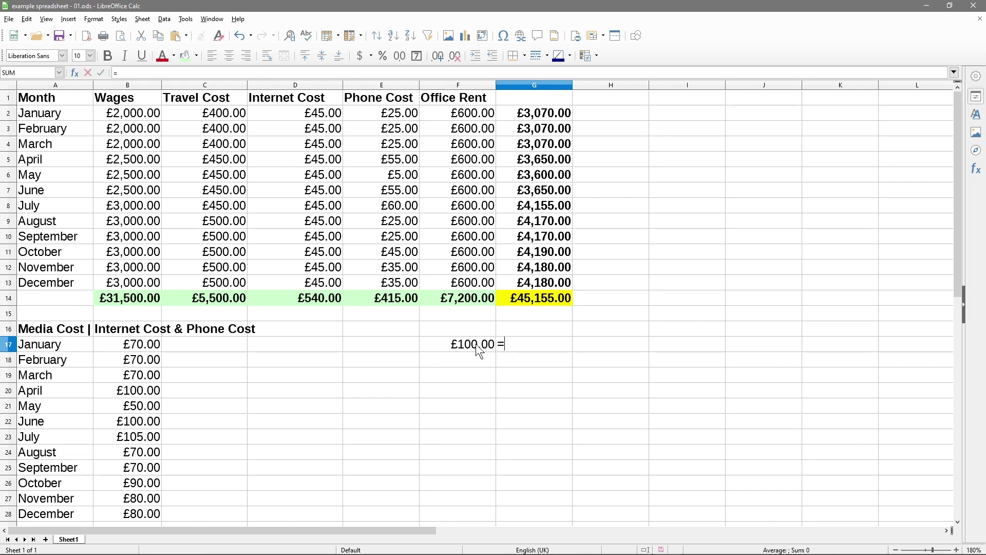
click(476, 344)
click(538, 343)
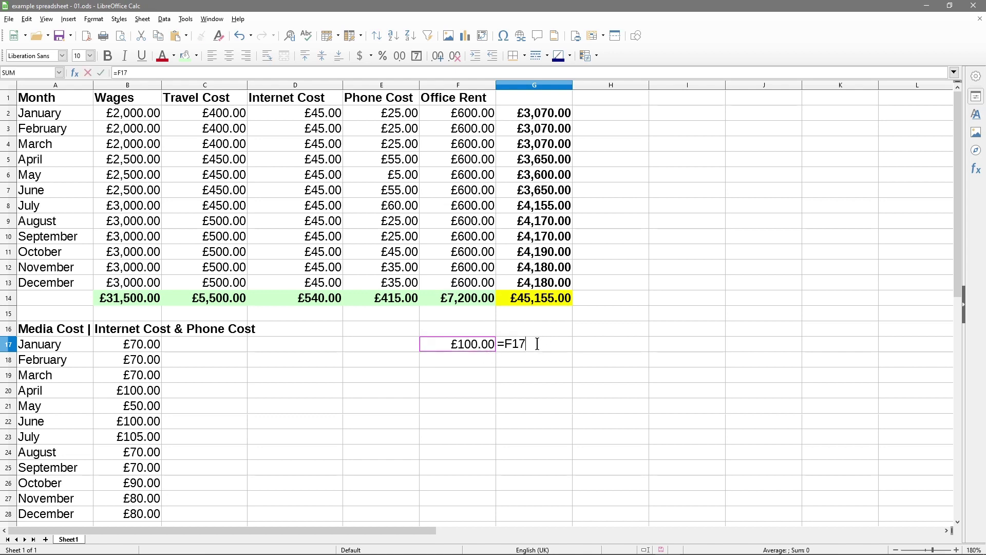
text(*0.2)
key(Return)
key(Up)
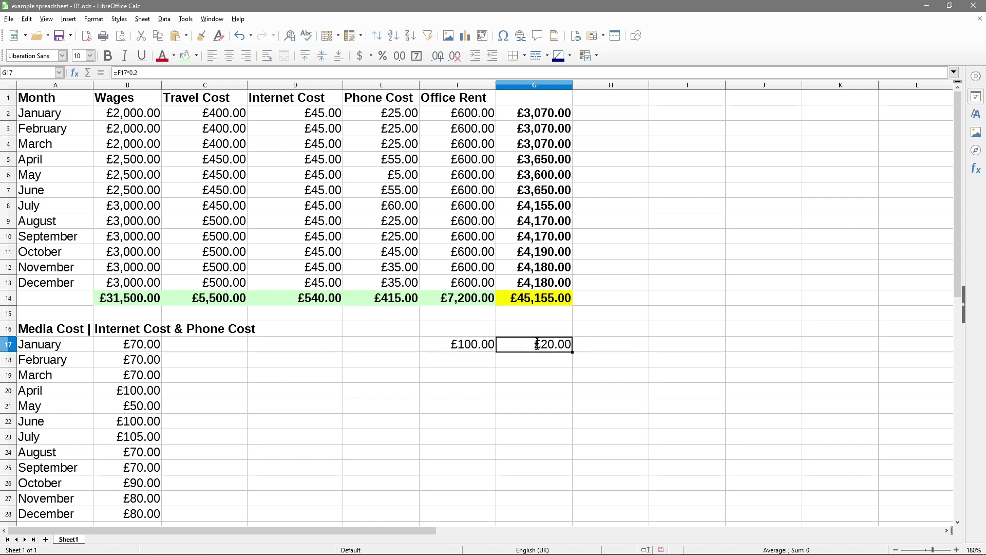
click(467, 350)
click(548, 344)
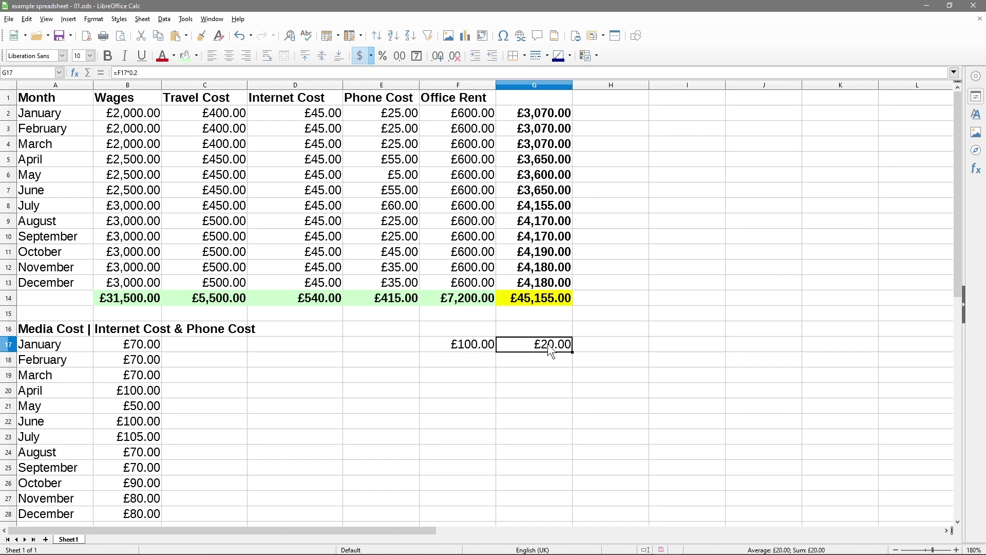
click(472, 346)
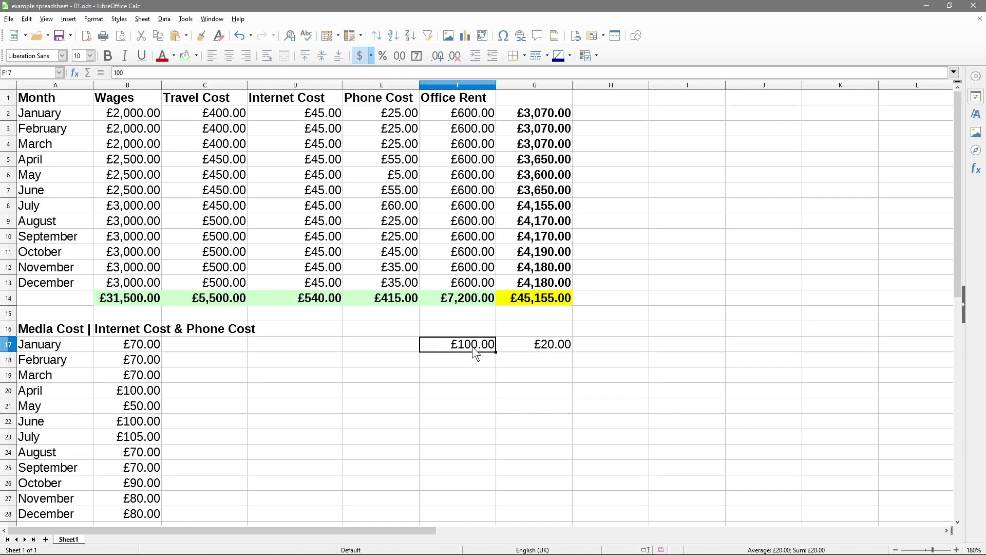
click(555, 343)
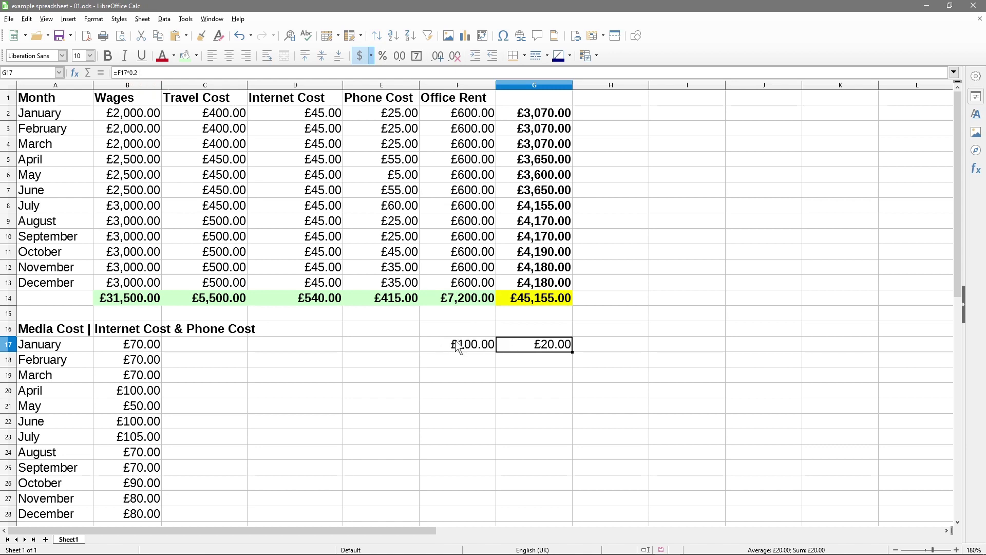
click(623, 350)
Step: Label the cells above the amounts in F16:H16 as Ex Vat, Vat and Inc Vat
click(473, 332)
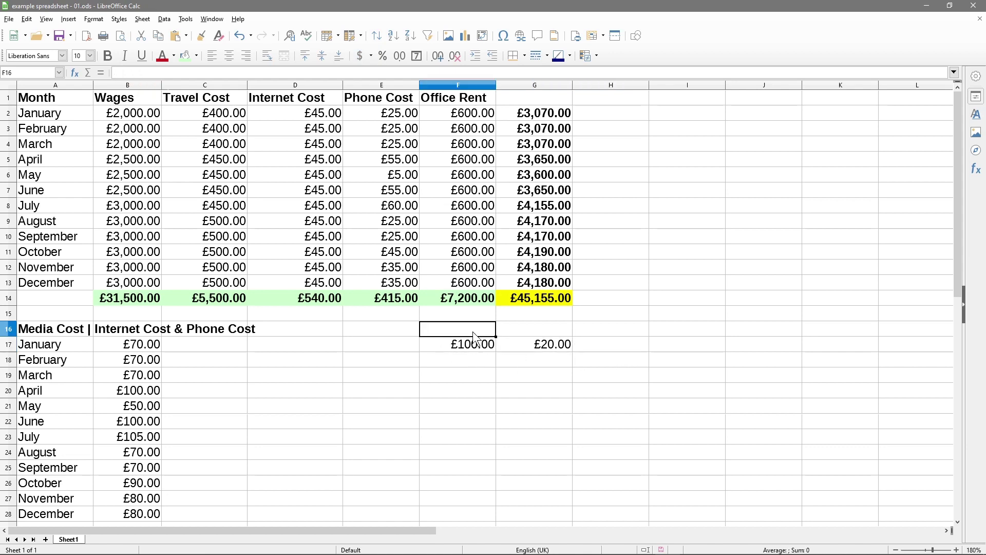
text(Ex Vat)
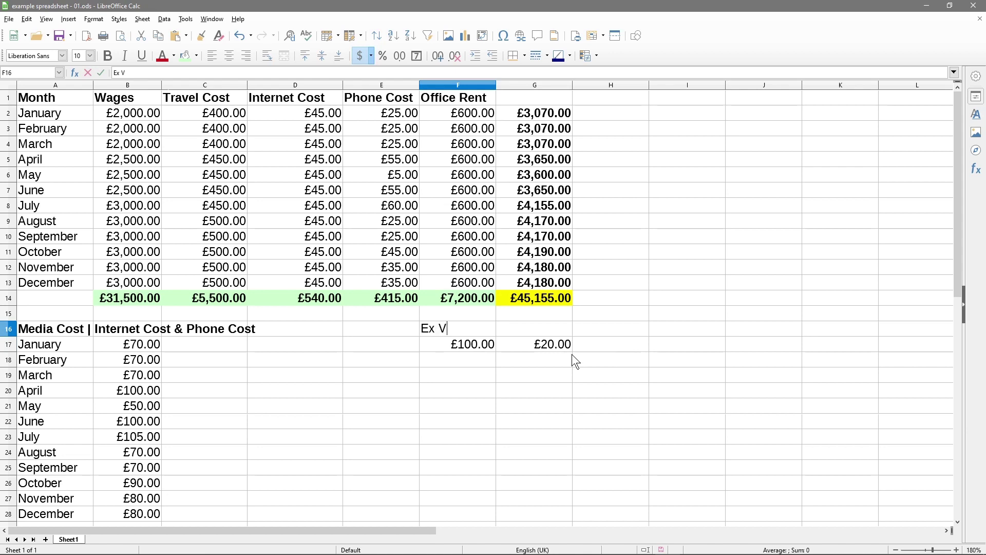
key(Tab)
text(Vat)
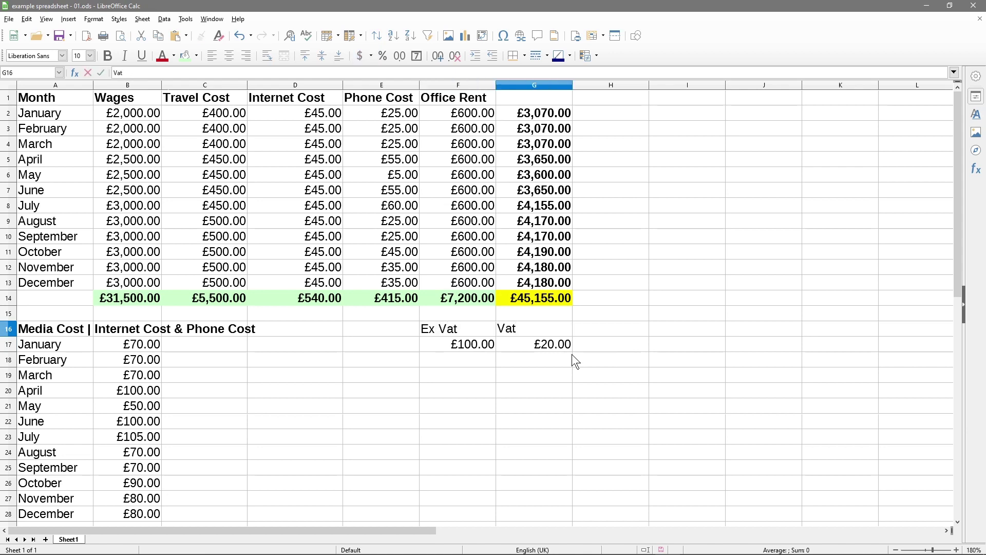
key(Tab)
text(Inc Vat)
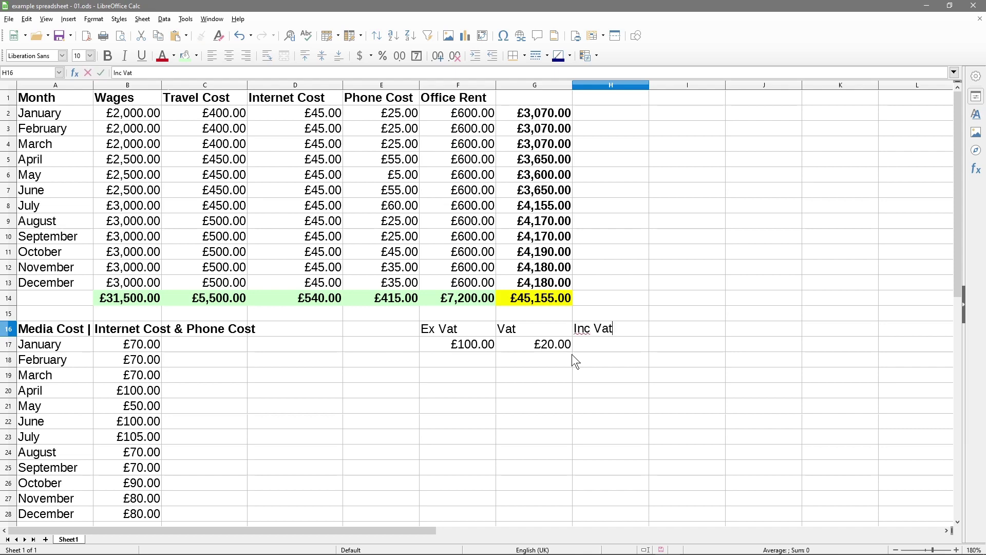
key(Return)
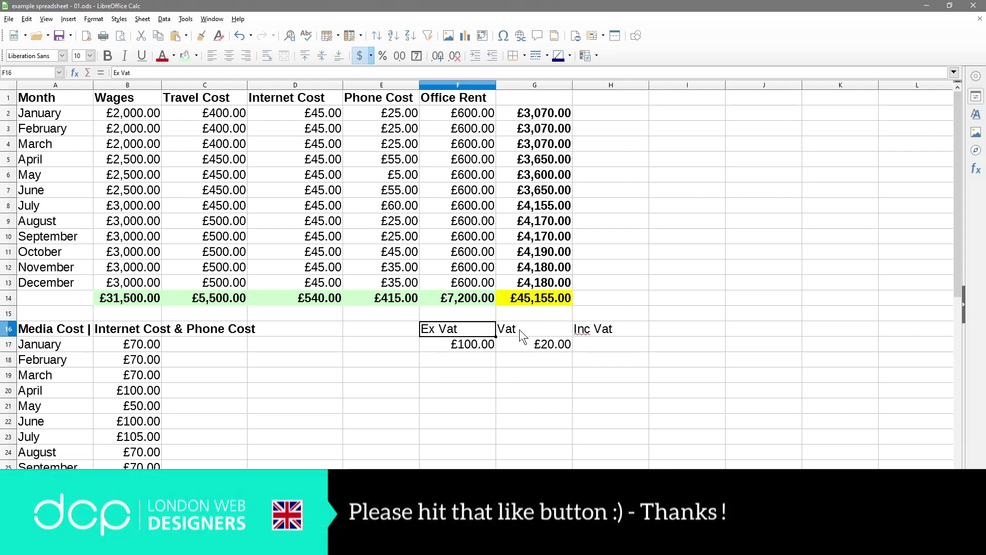
Step: Make the three VAT headings in F16:H16 bold
click(520, 329)
click(592, 329)
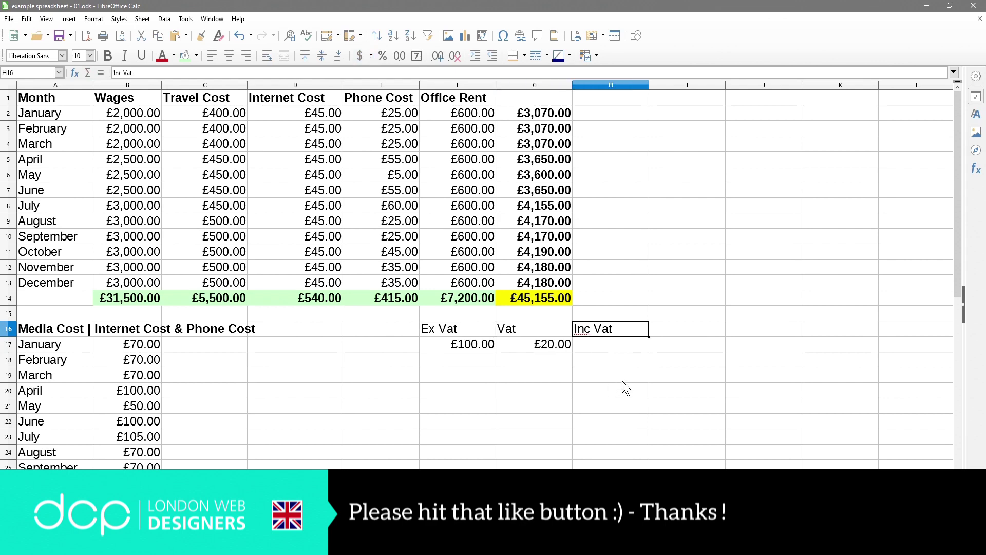
drag(434, 332, 597, 332)
key(ctrl+b)
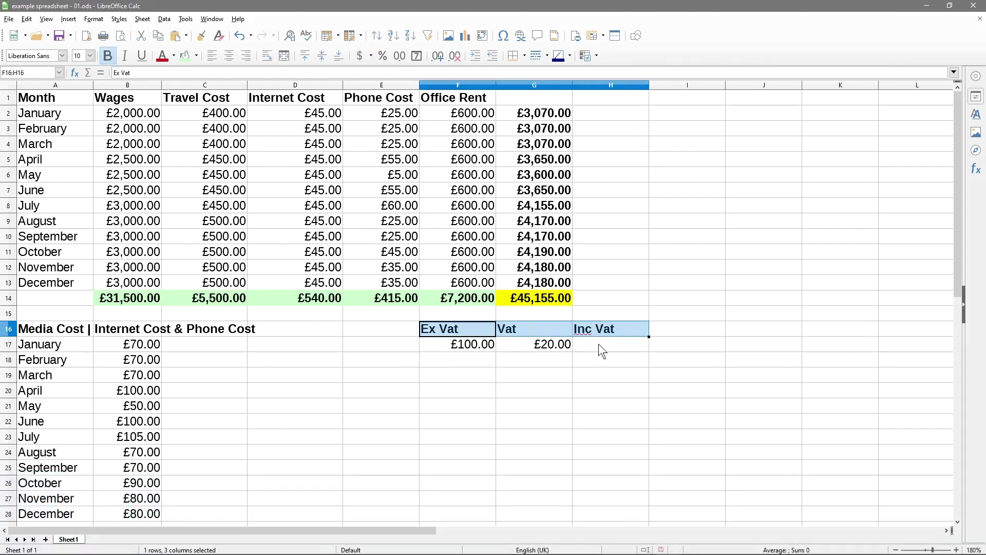
Step: Add up the Ex Vat and Vat amounts in H17 with =SUM(F17:G17)
click(578, 349)
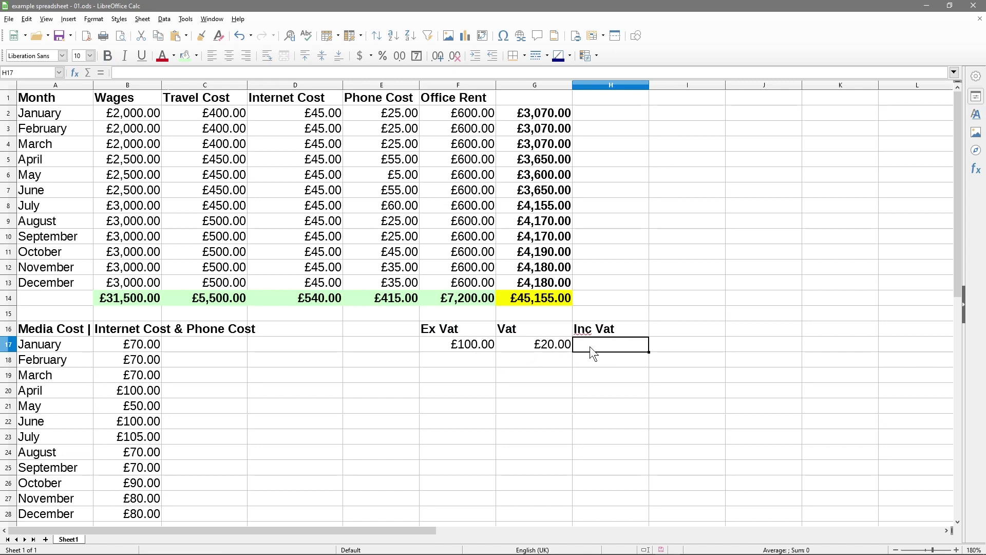
drag(604, 344, 481, 344)
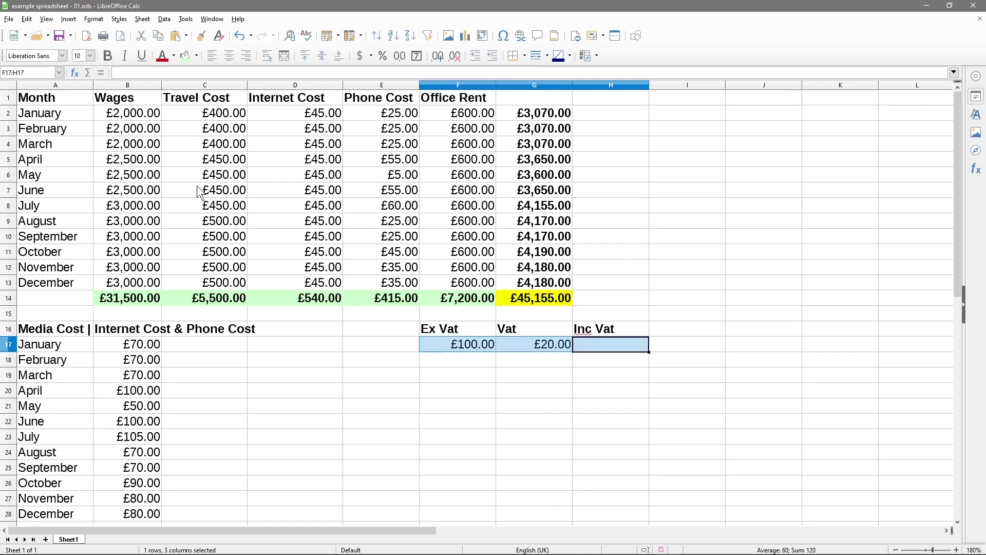
click(88, 76)
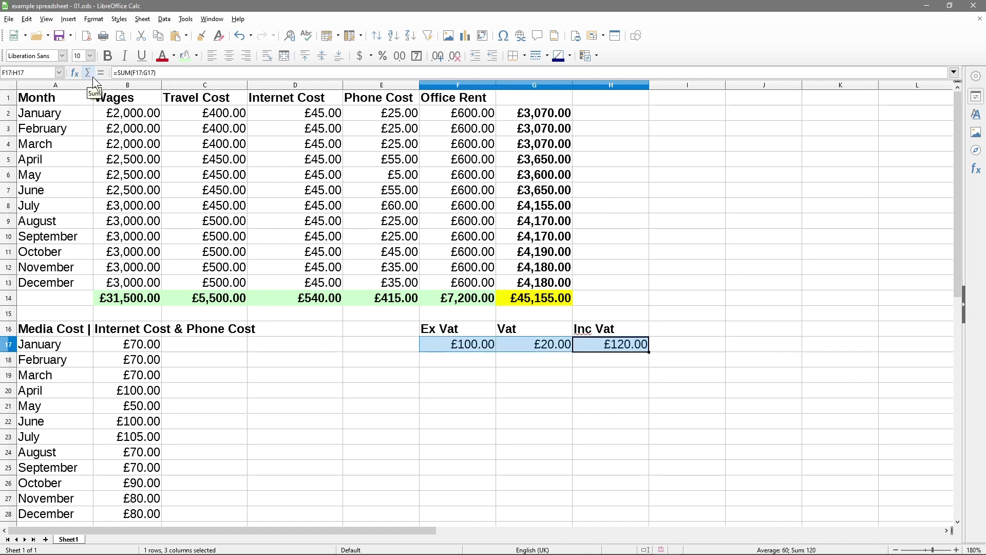
click(597, 346)
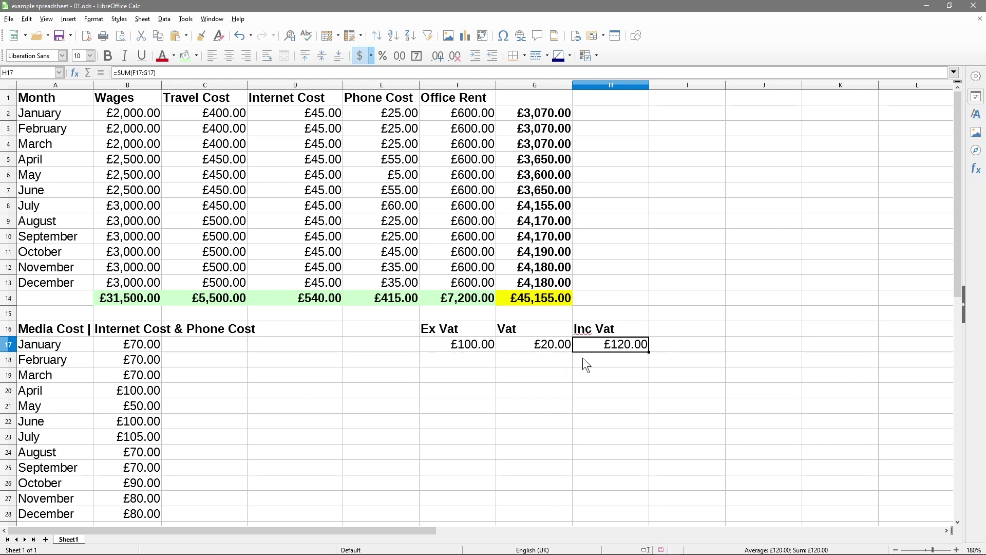
Step: Enter the Ex Vat amounts 245, 467, 653, 56, 45 and 42 in F18:F23
click(464, 361)
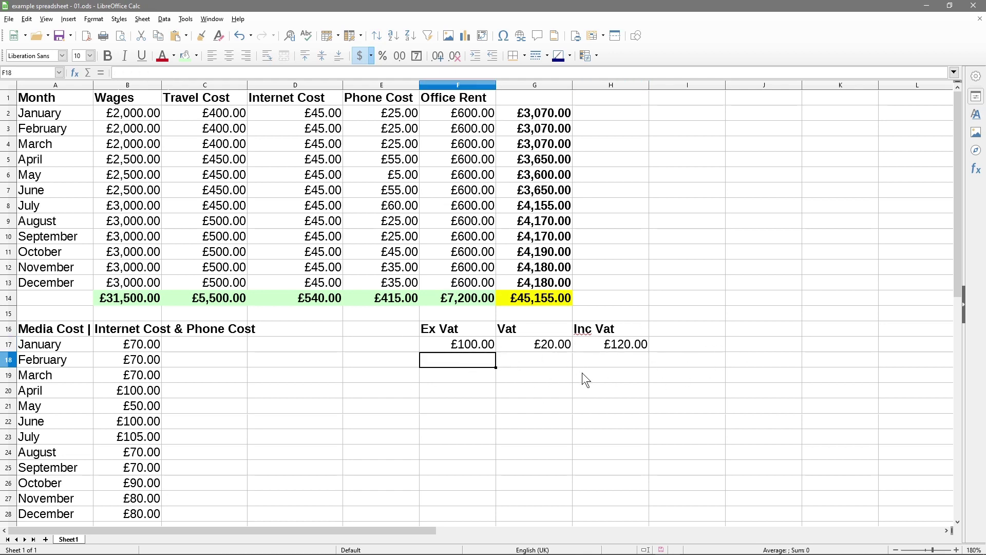
text(245)
key(Return)
text(467)
key(Return)
text(653)
key(Return)
text(56)
key(Return)
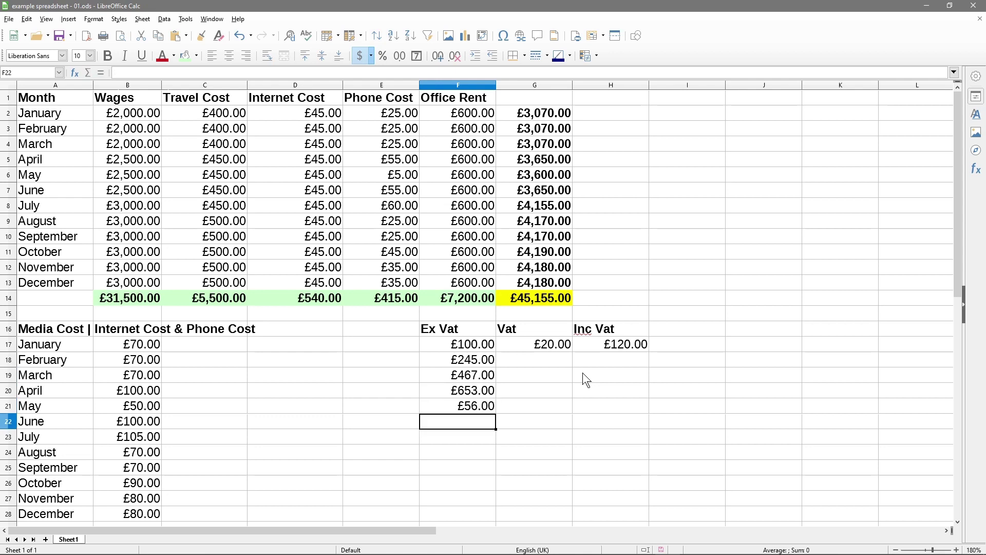
text(45)
key(Return)
text(42)
key(Return)
text(56342)
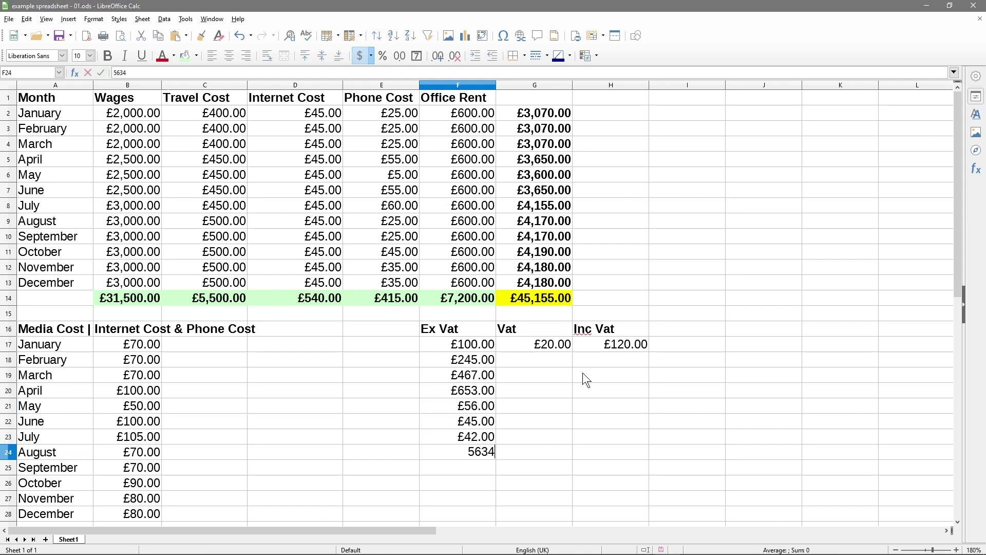
key(Return)
key(Up)
Step: Enter the Ex Vat amounts 4543, 3444, 8,754, 653 and 5633 in F24:F28
text(4543)
key(Return)
text(3444)
key(Return)
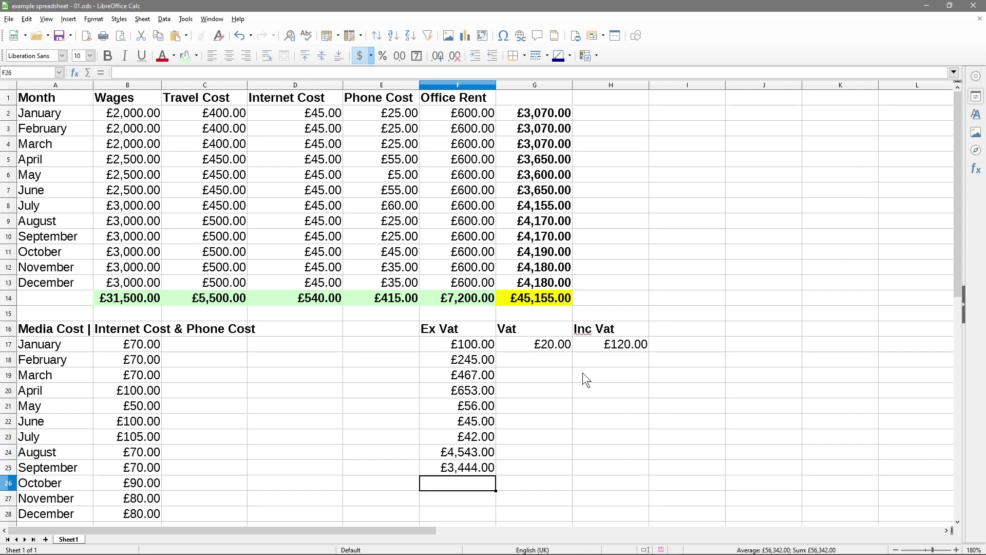
text(8,754)
key(Return)
text(653)
key(Return)
text(5633)
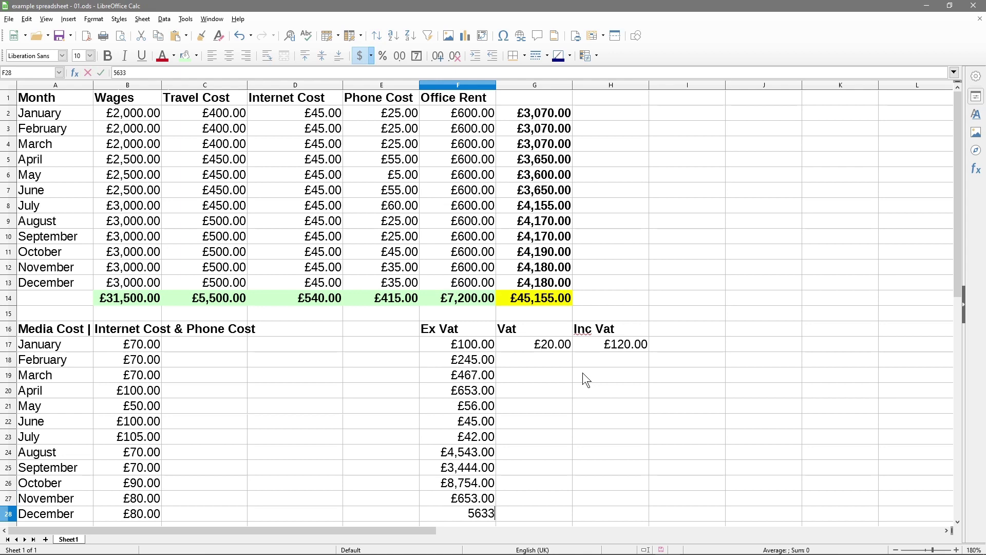
key(Return)
Step: Fill the Vat formula from G17 and the Inc Vat formula from H17 down to row 28
drag(486, 334, 488, 509)
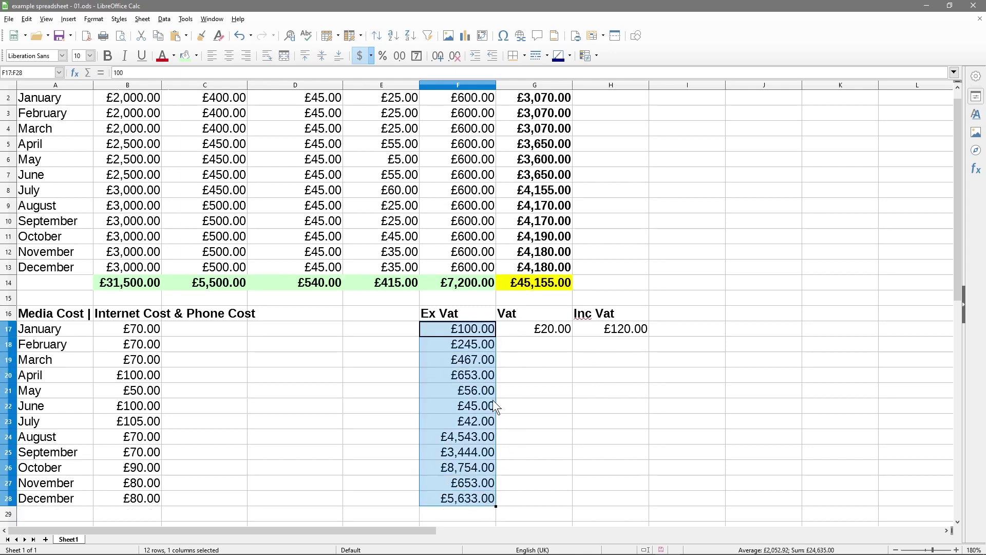
click(642, 329)
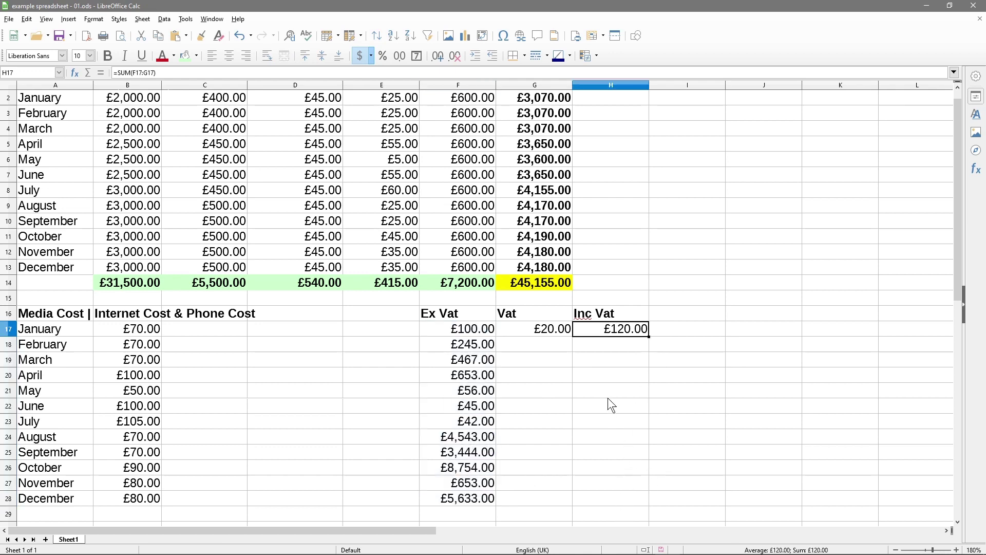
click(550, 329)
drag(570, 335, 576, 500)
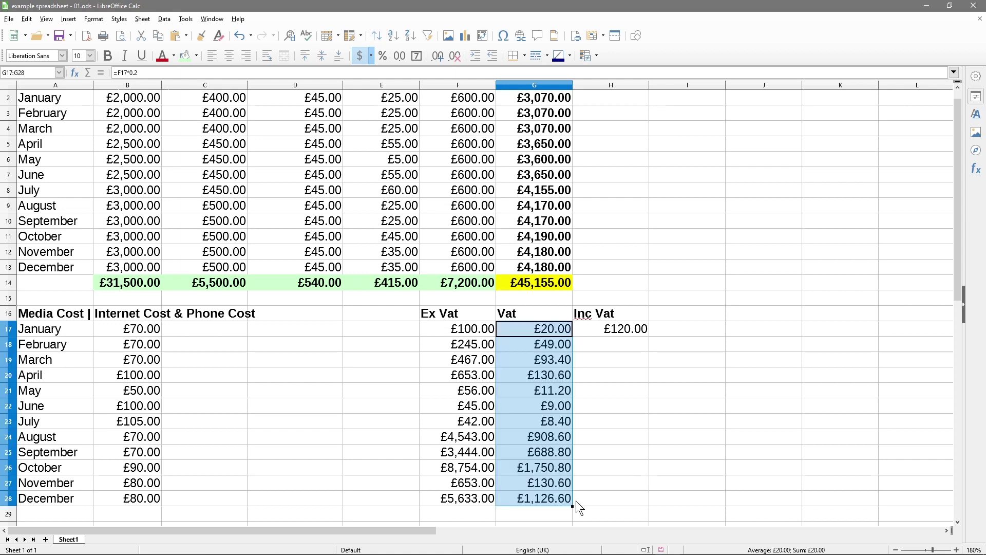
click(645, 329)
drag(649, 337, 647, 508)
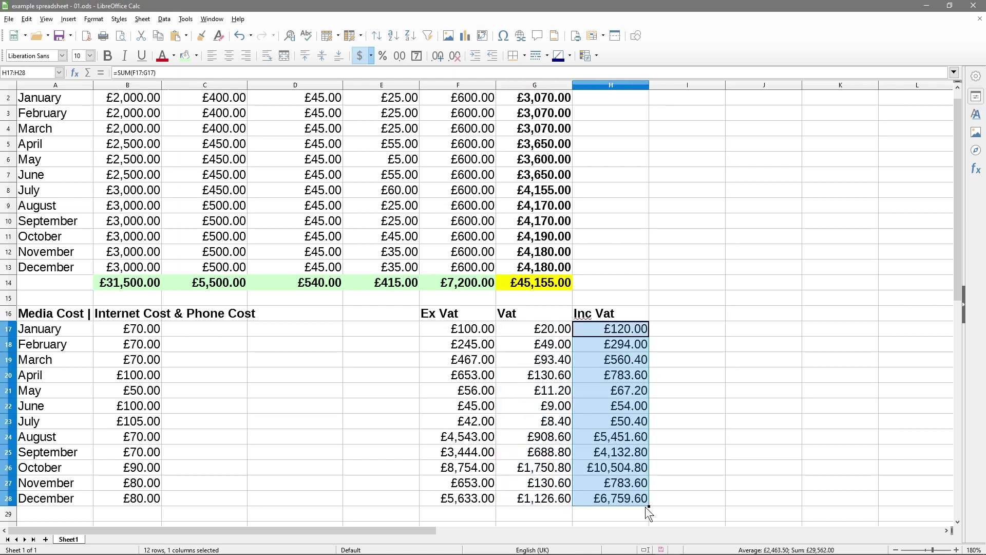
click(613, 497)
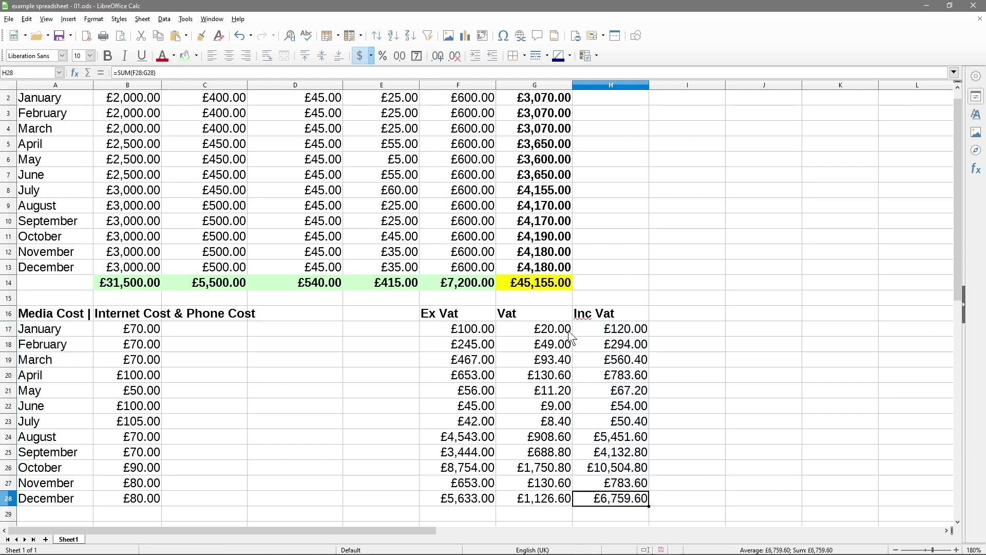
click(439, 310)
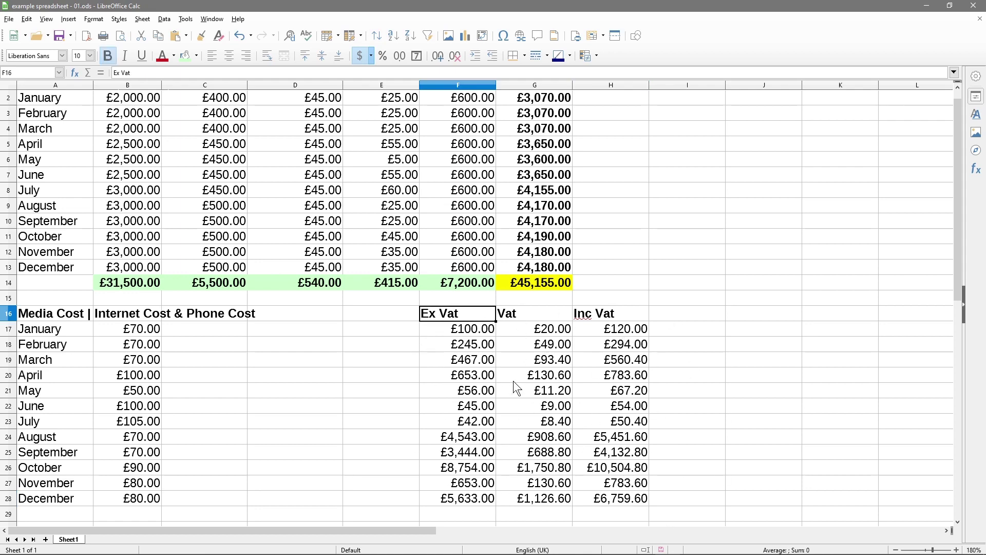
click(477, 340)
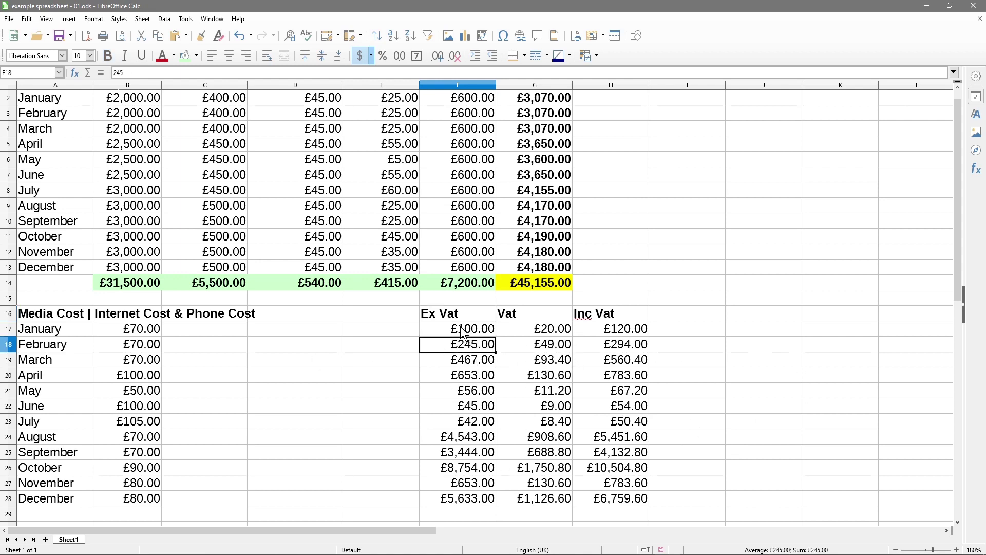
click(464, 332)
click(467, 392)
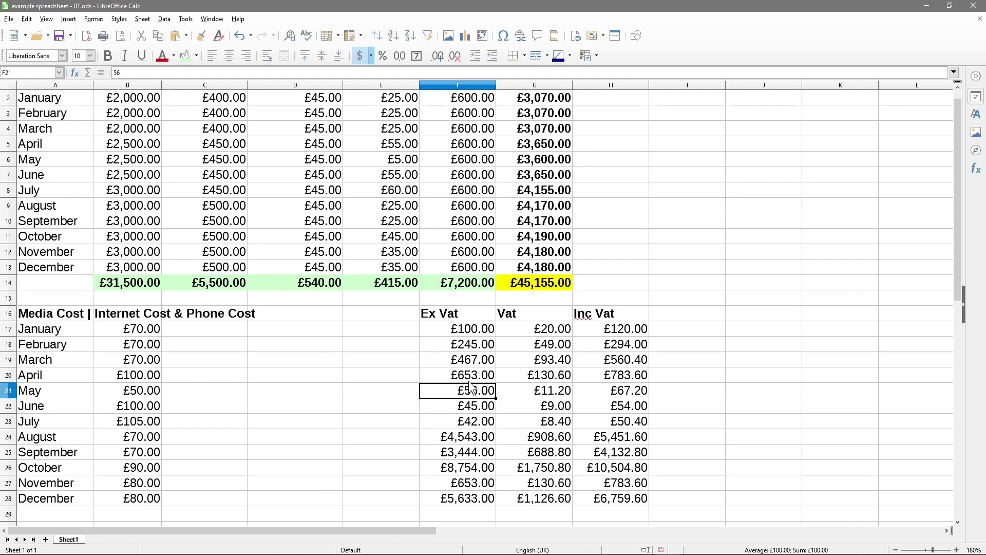
Step: Verify the first VAT row in the Windows Calculator by computing 100 × 0.2 and adding 100, then close it
key(super)
click(449, 417)
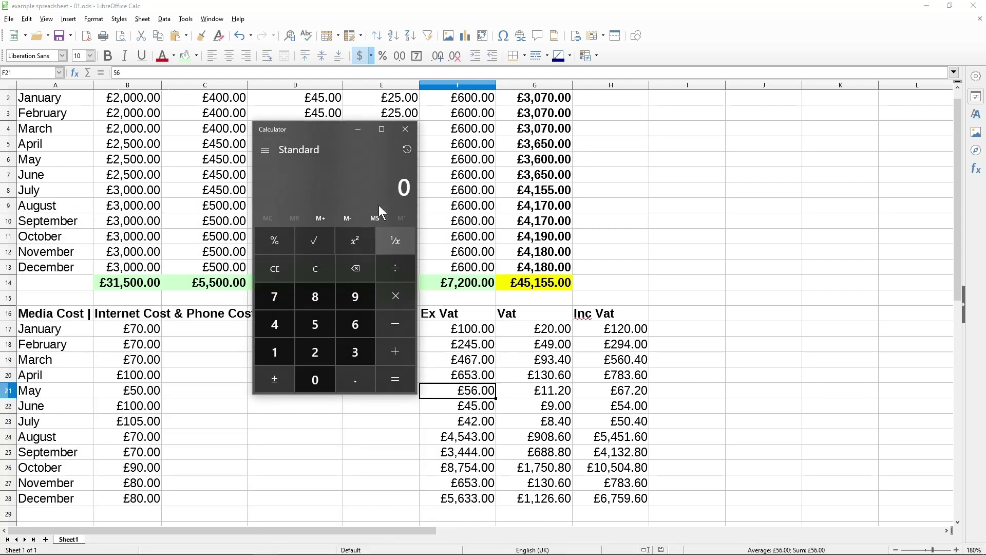
drag(302, 129, 210, 129)
text(100)
text(*0.2)
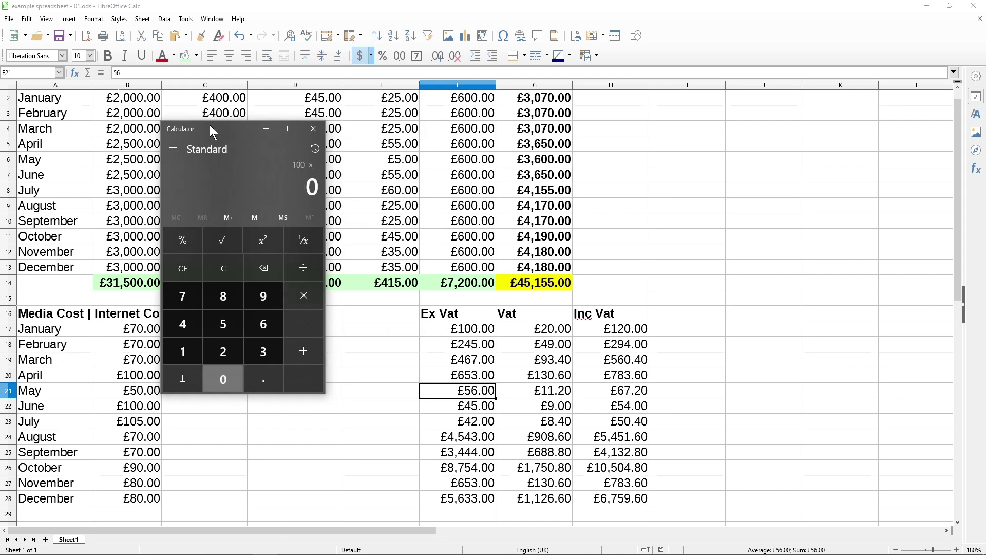
key(Return)
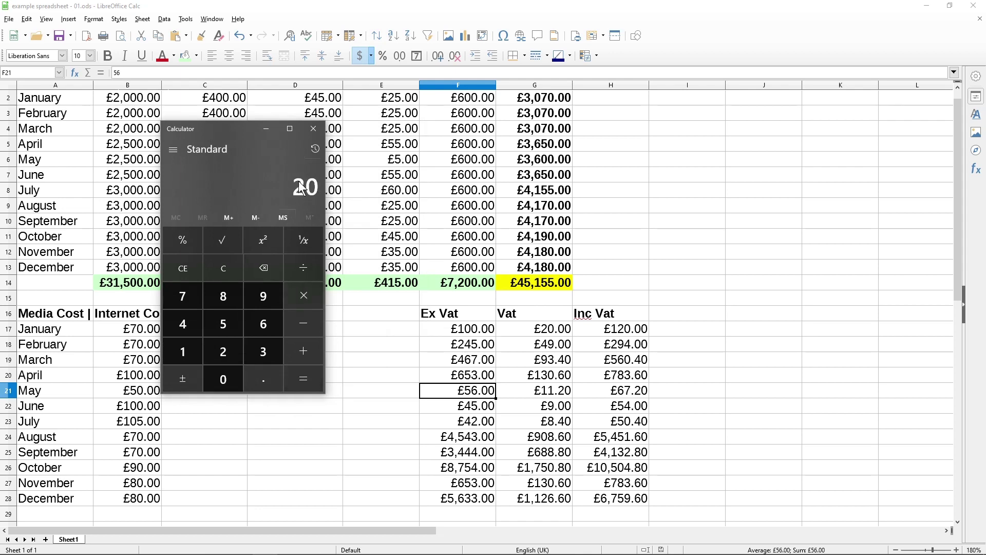
text(+100)
key(Return)
click(314, 131)
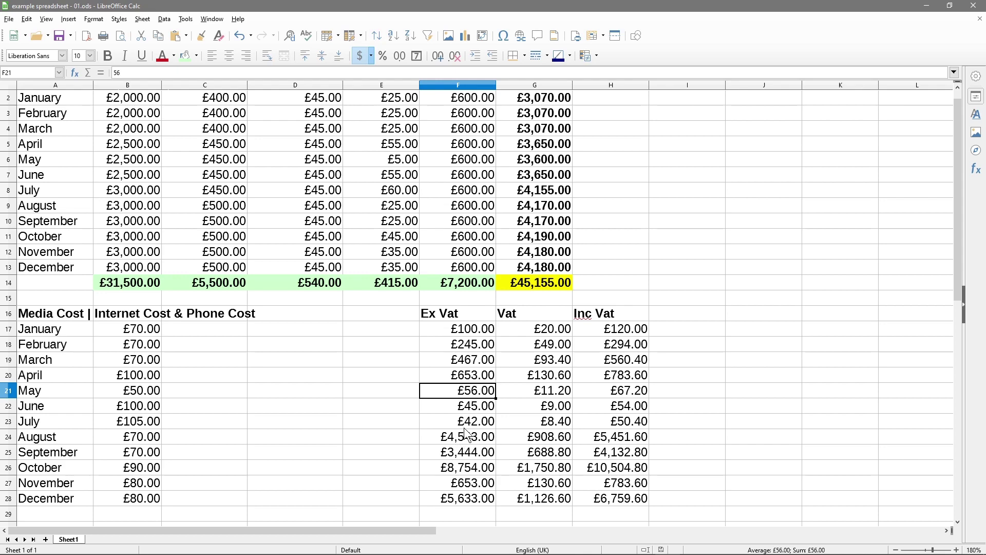
Step: Review the cost totals in row 14, the VAT table in F16:H28 and the Media Cost rows in A17:B28
scroll(467, 434, up, 1)
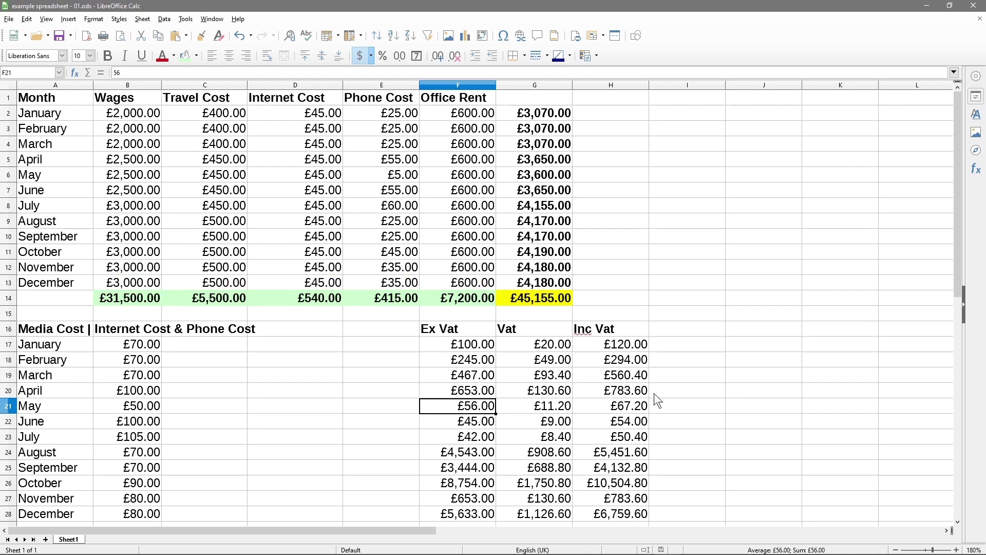
scroll(652, 385, down, 1)
scroll(670, 343, up, 1)
drag(119, 300, 492, 298)
click(509, 303)
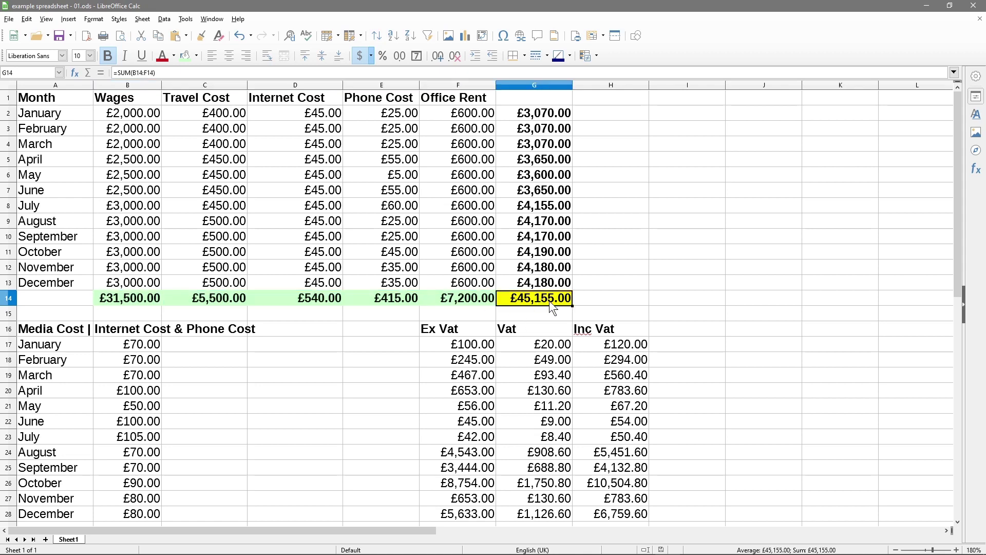
drag(466, 332, 625, 514)
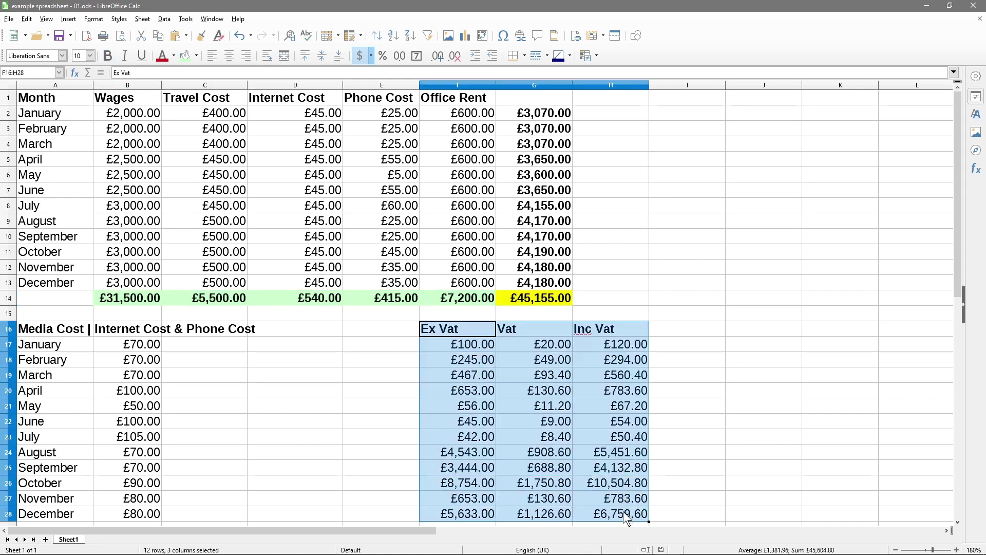
click(102, 356)
drag(67, 338, 157, 511)
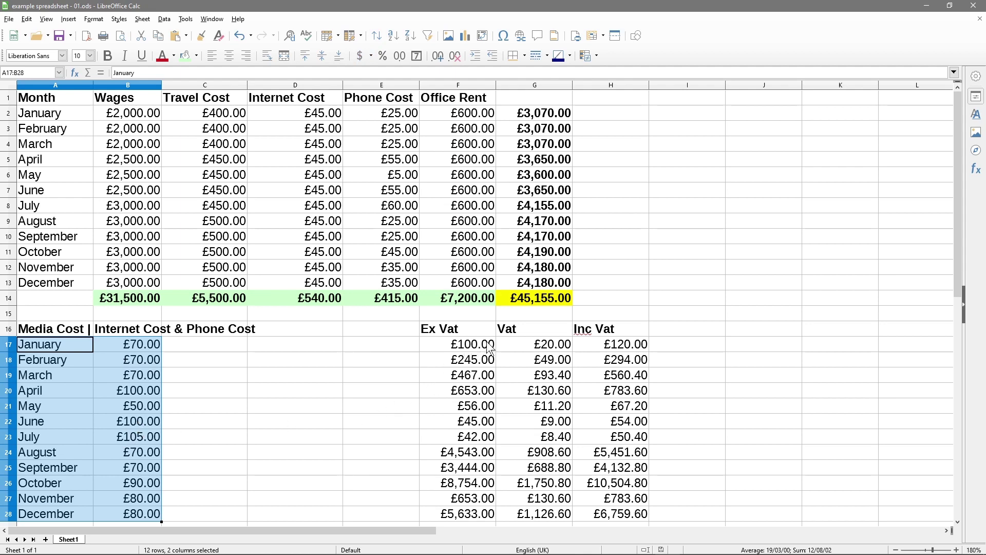
Step: Change the January Vat formula in G17 to a 15% rate, =F17*0.15
click(544, 346)
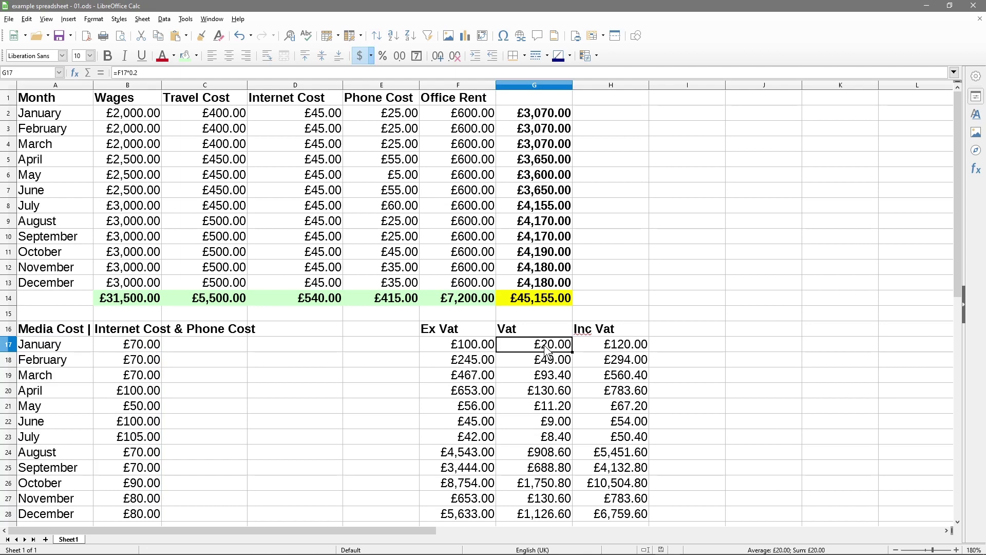
click(138, 73)
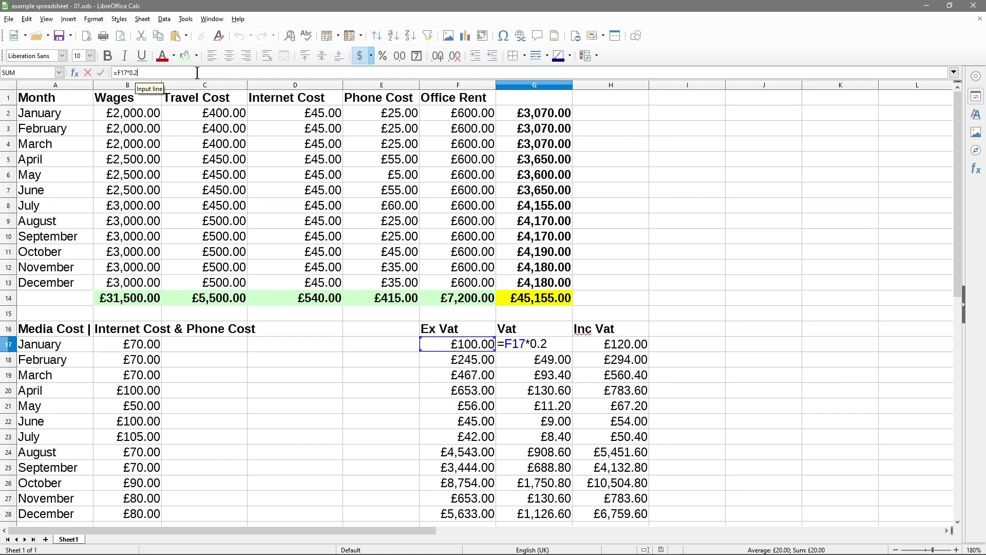
key(BackSpace)
text(15)
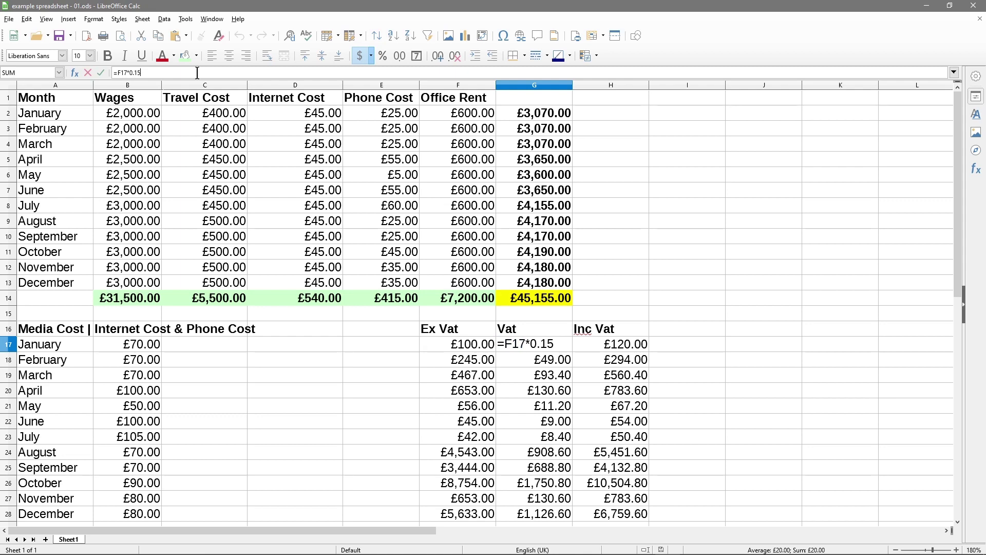
key(Return)
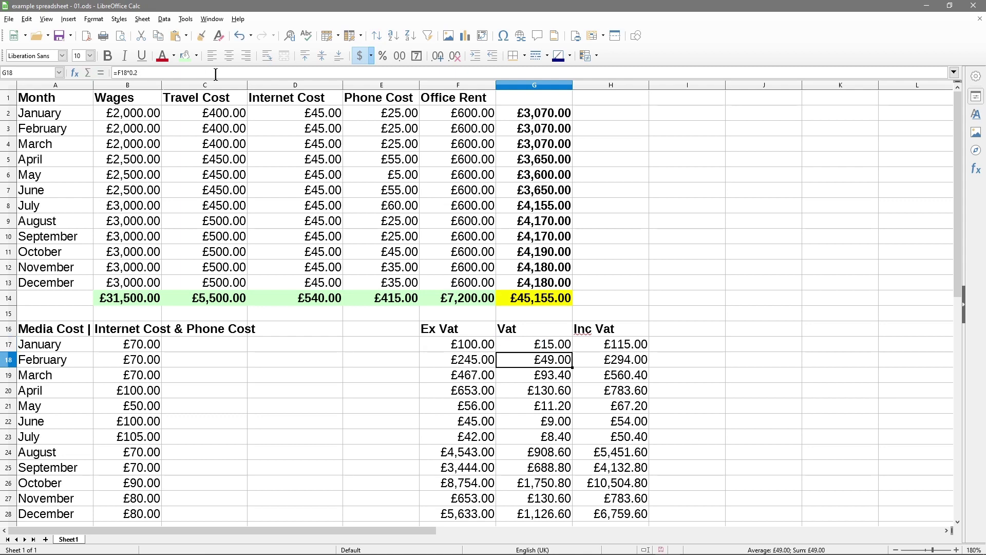
Step: Change the January Vat formula in G17 to a 17.5% rate, =F17*0.175
click(488, 347)
key(Right)
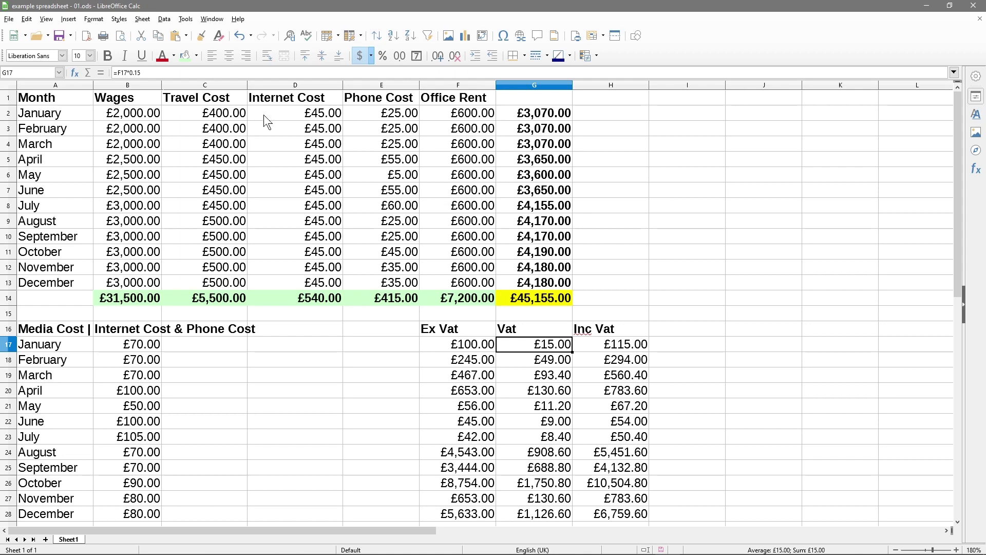
click(166, 74)
text(7.5)
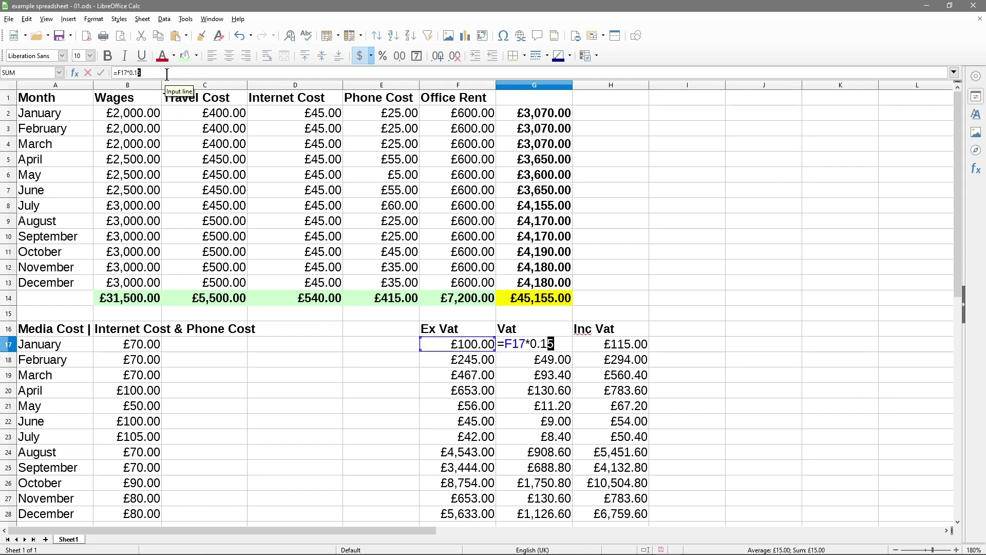
key(Return)
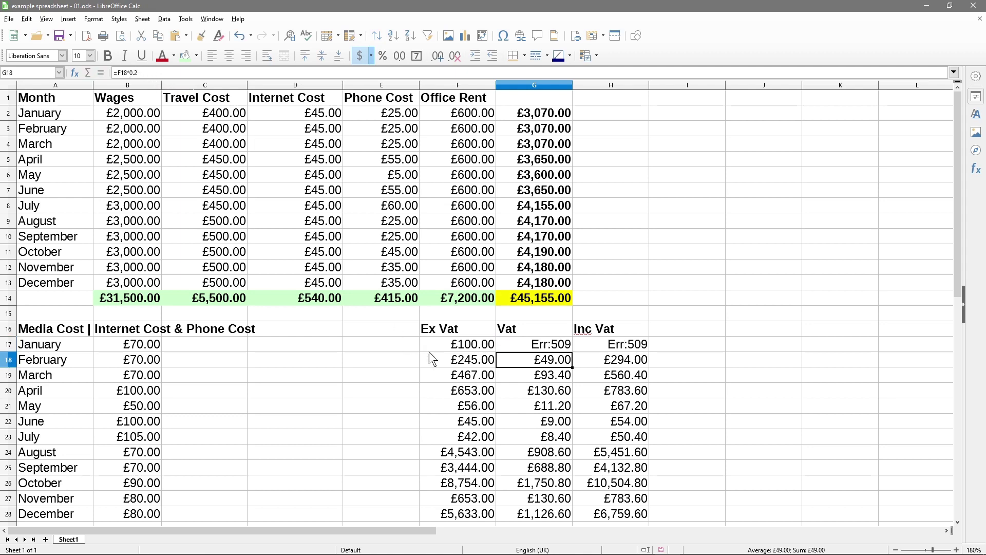
click(517, 341)
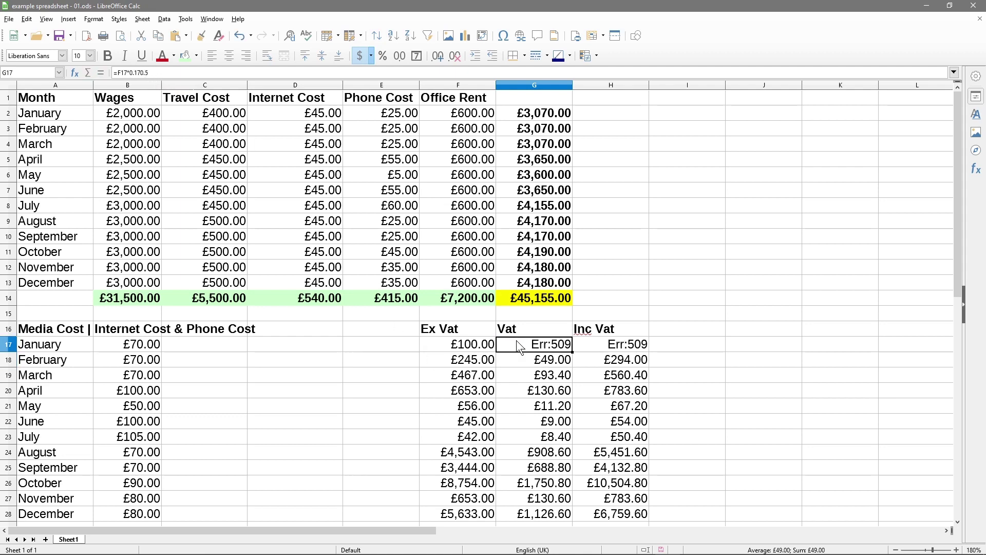
click(143, 71)
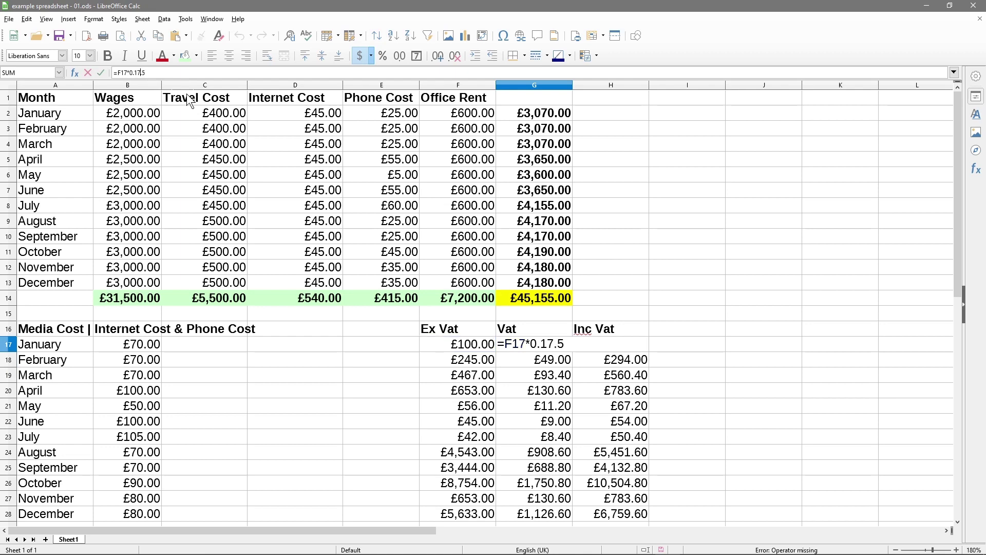
key(BackSpace)
key(Return)
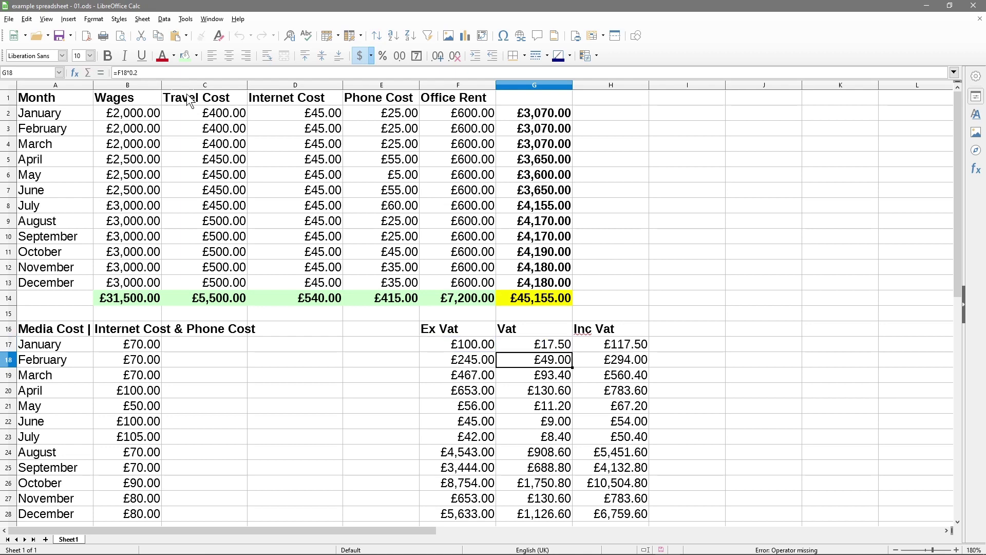
Step: Restore the 20% rate in the January Vat formula in G17 by setting its multiplier to 0.20
click(565, 347)
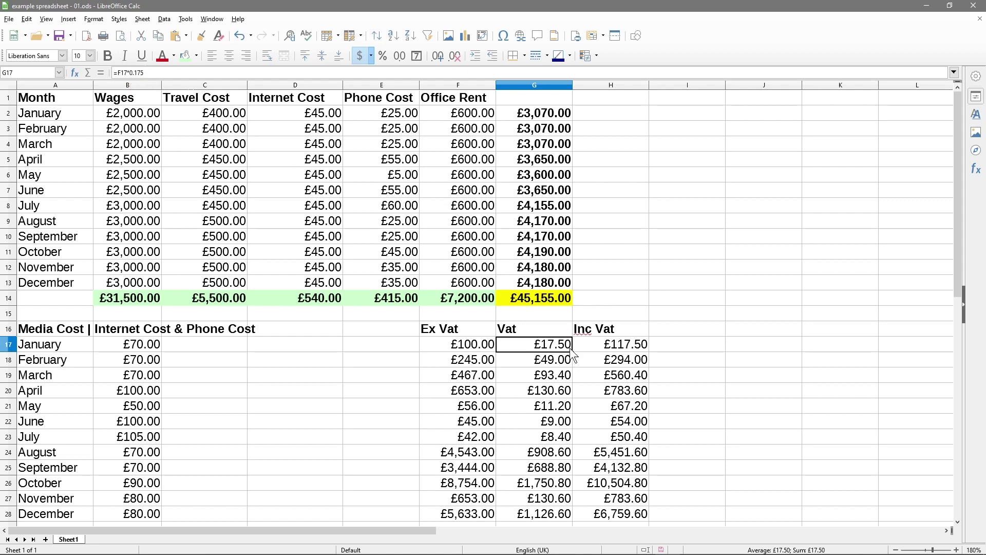
click(459, 350)
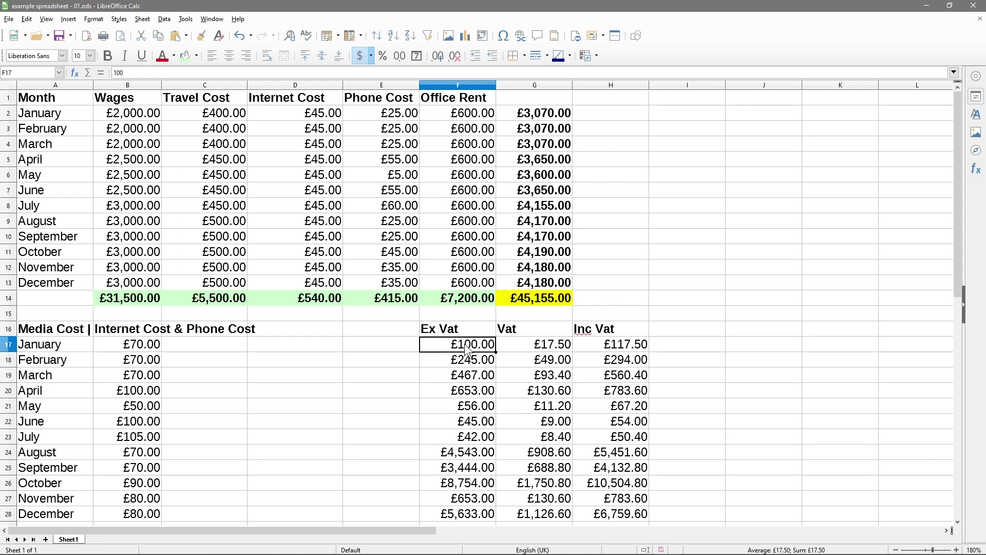
click(553, 350)
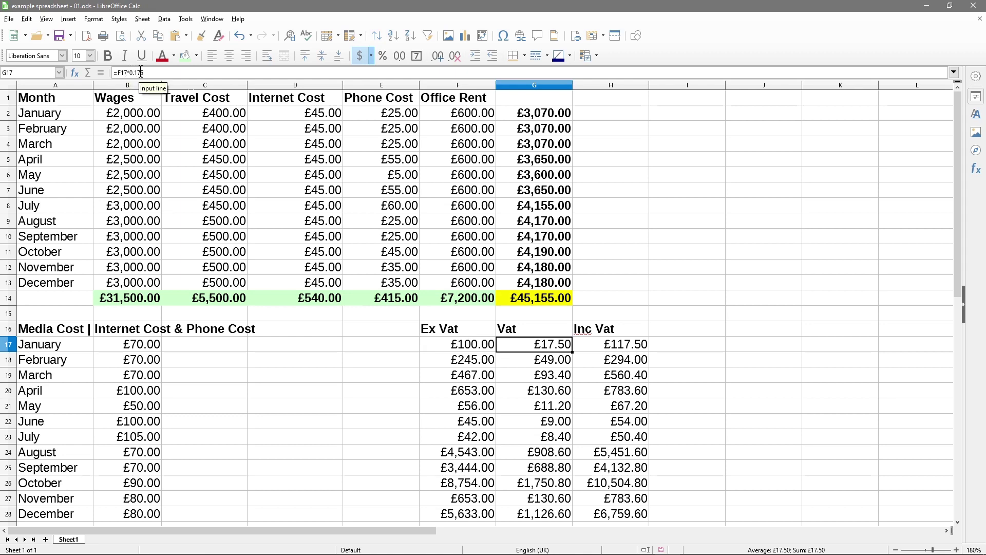
drag(137, 73, 179, 73)
key(BackSpace)
key(BackSpace)
text(20)
key(Return)
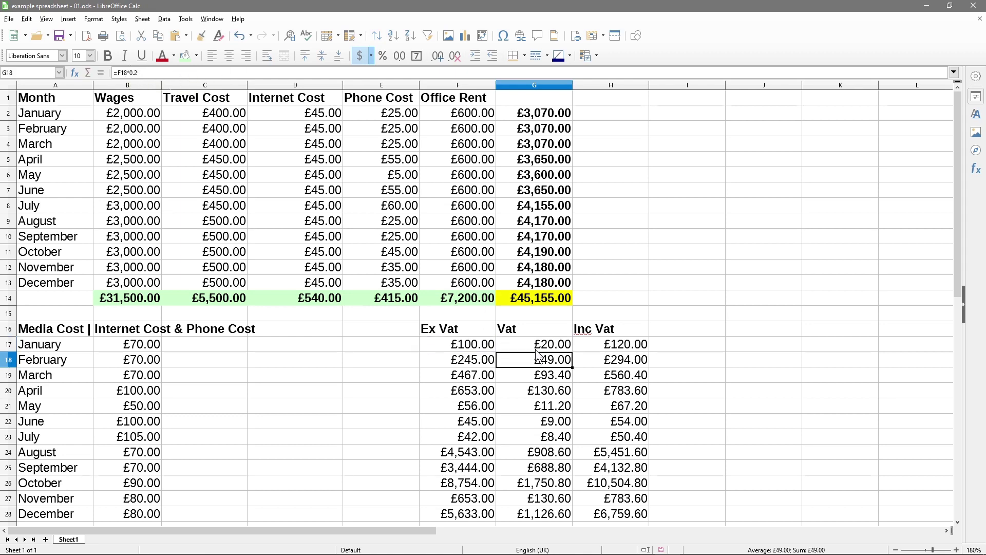
key(Up)
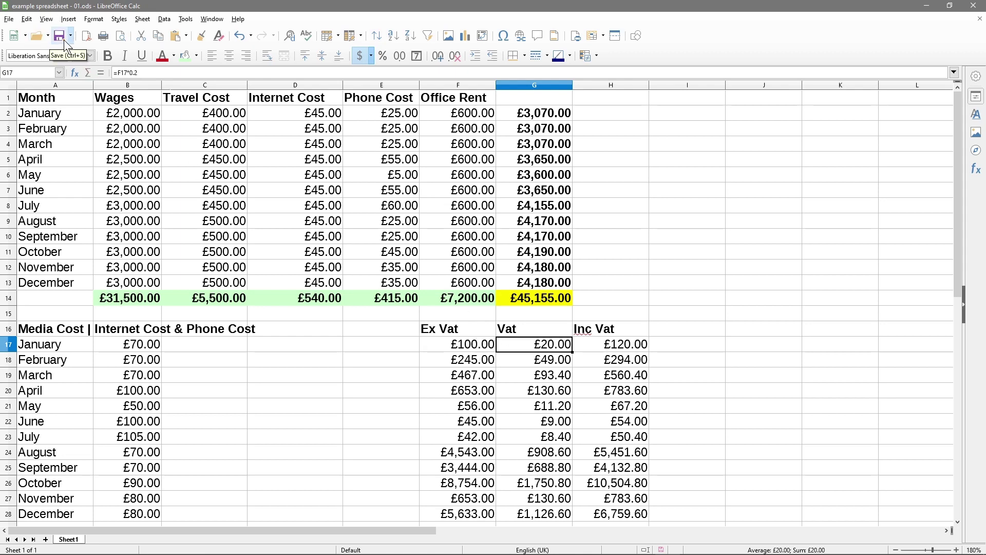
Step: Review the VAT figures in F17:H28 and minimise the spreadsheet window
click(534, 362)
click(493, 335)
drag(493, 342, 637, 524)
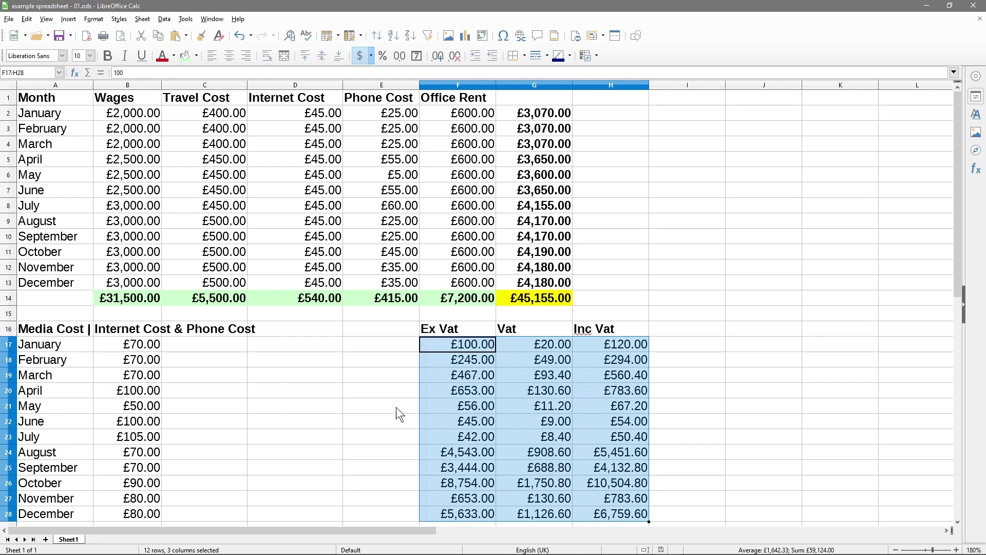
click(328, 411)
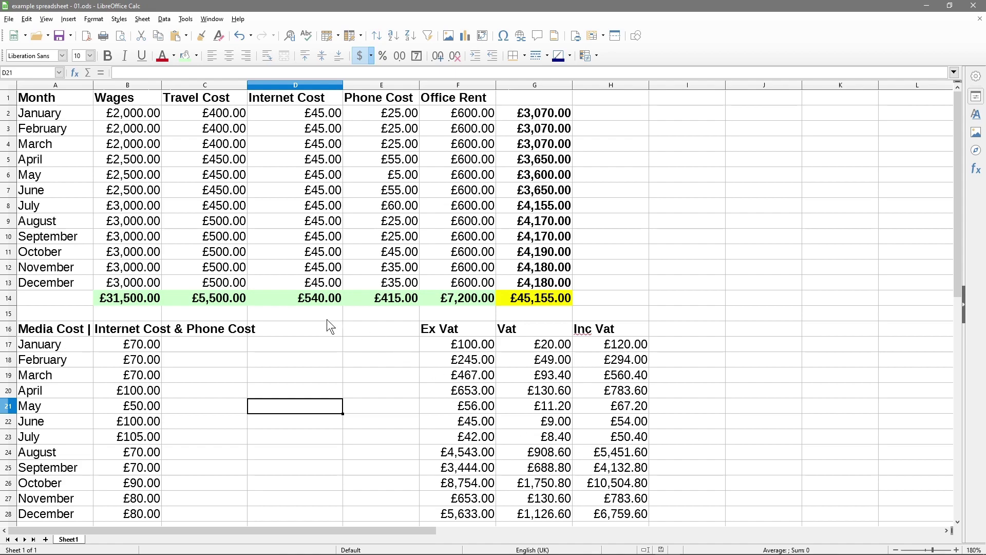
click(926, 7)
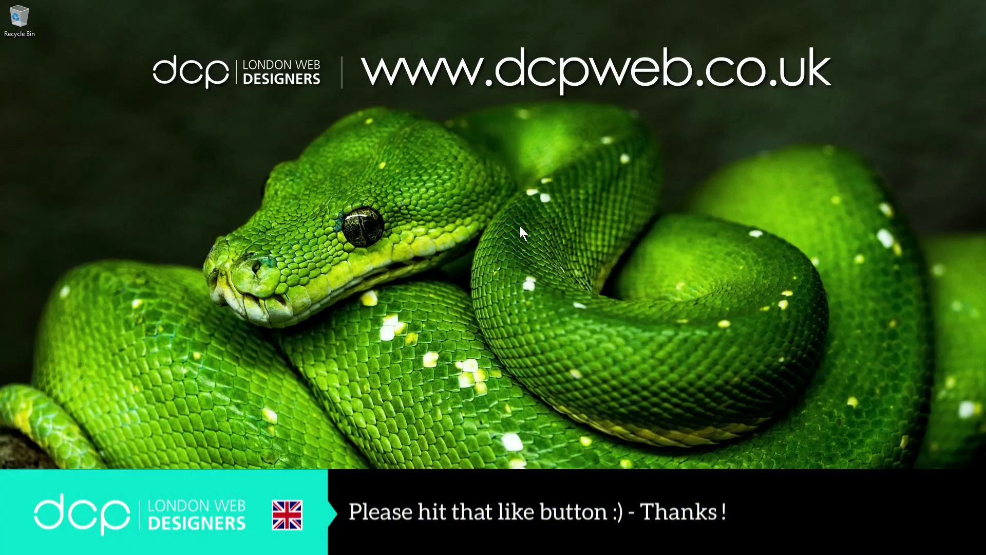